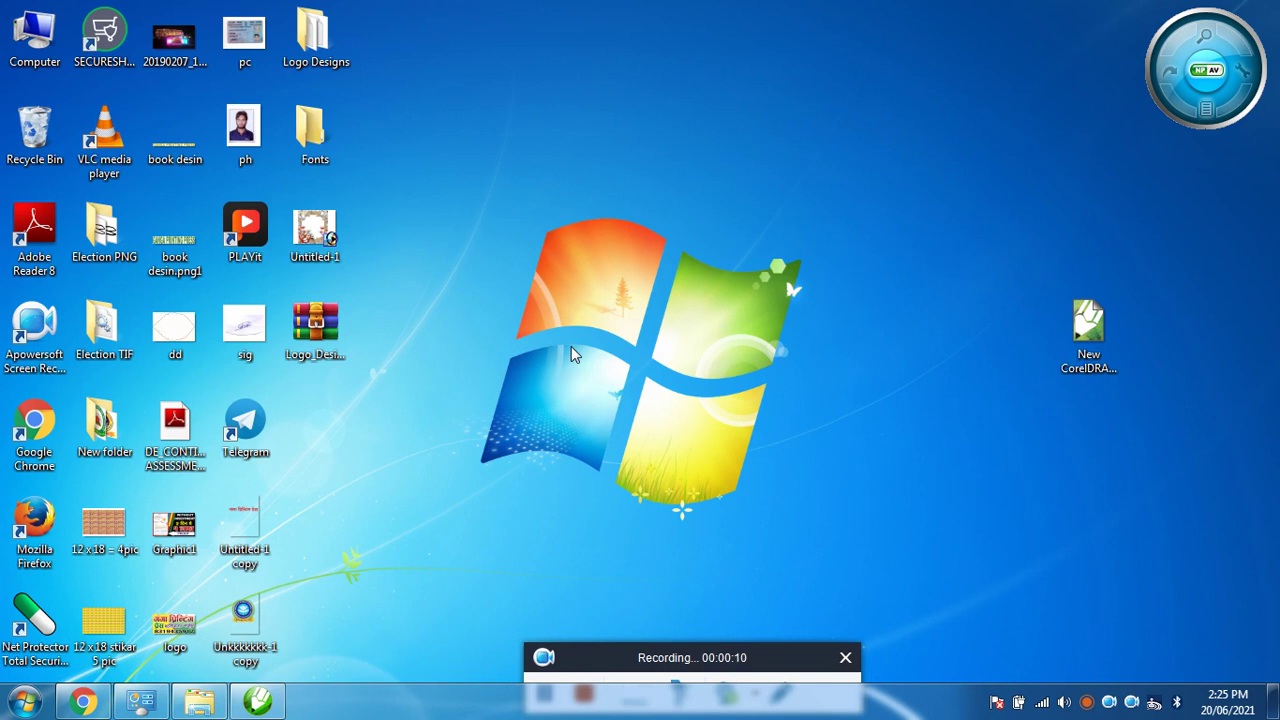
{"action": "left_click", "coordinate": [603, 404]}
{"action": "right_click", "coordinate": [620, 404]}
{"action": "left_click", "coordinate": [660, 467]}
{"action": "right_click", "coordinate": [479, 283]}
{"action": "left_click", "coordinate": [505, 338]}
{"action": "right_click", "coordinate": [498, 345]}
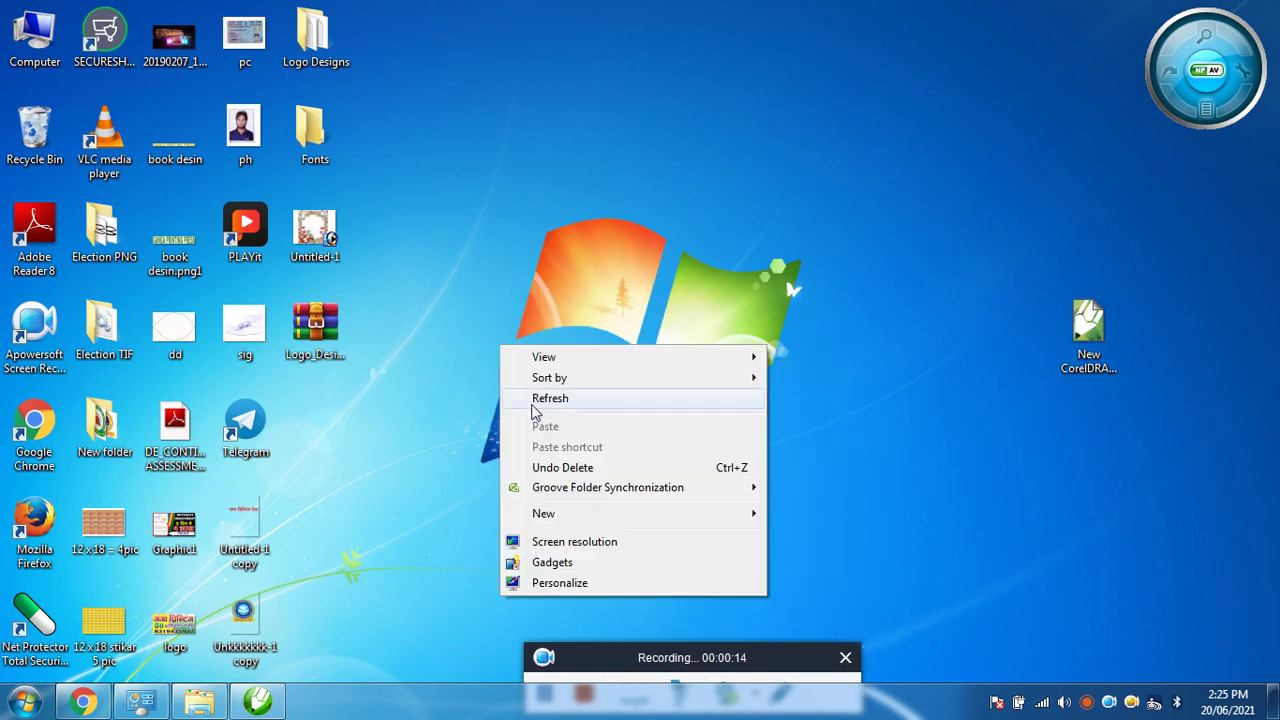
{"action": "left_click", "coordinate": [537, 400]}
Switch to CorelDRAW and move the yellow background design off the page to the blank area on its right.
{"action": "left_click", "coordinate": [258, 702]}
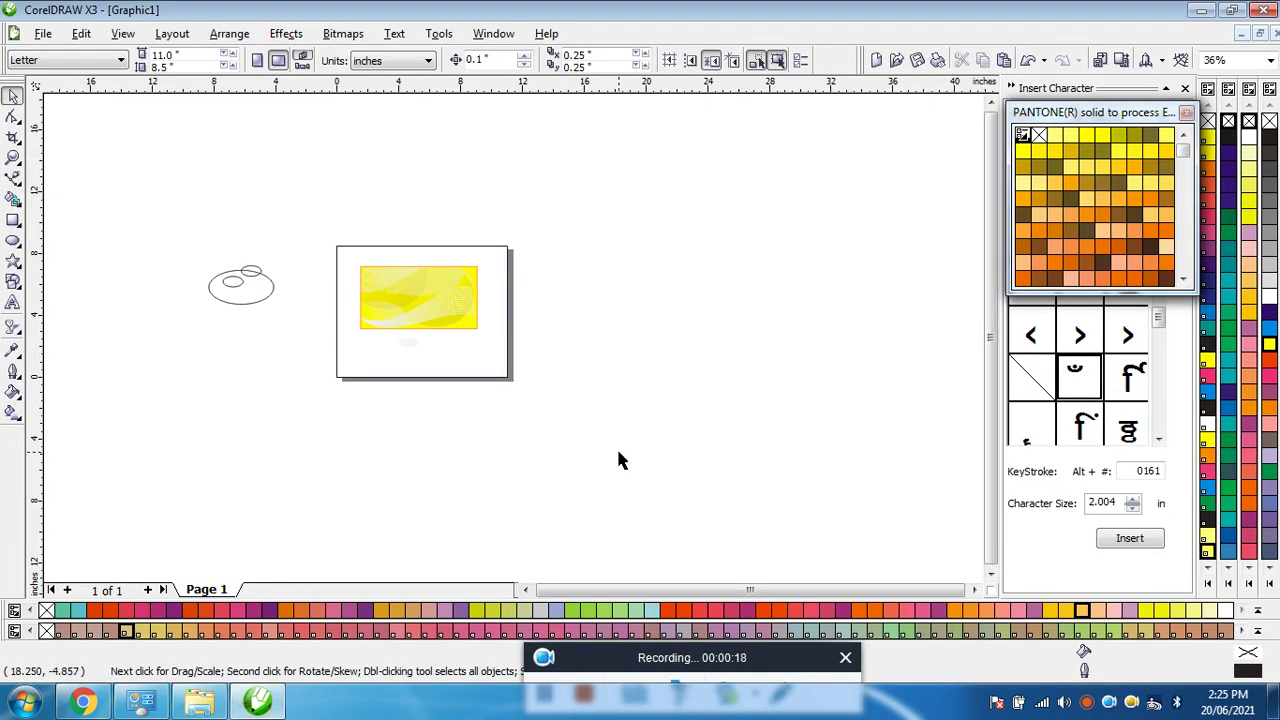
{"action": "scroll", "coordinate": [477, 318], "scroll_direction": "up", "scroll_amount": 4}
{"action": "scroll", "coordinate": [513, 345], "scroll_direction": "down", "scroll_amount": 2}
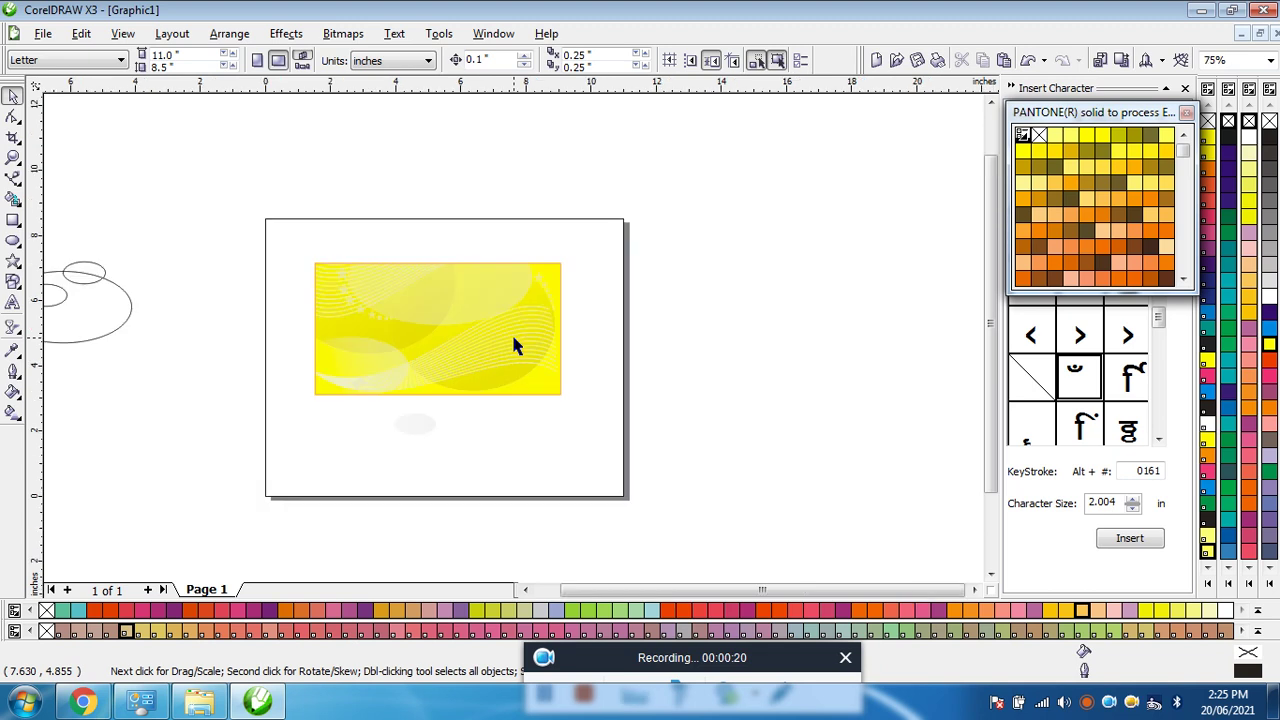
{"action": "left_click_drag", "start_coordinate": [294, 238], "coordinate": [583, 417]}
{"action": "left_click", "coordinate": [583, 417]}
{"action": "left_click_drag", "start_coordinate": [295, 247], "coordinate": [697, 406]}
{"action": "left_click", "coordinate": [697, 406]}
{"action": "left_click_drag", "start_coordinate": [486, 357], "coordinate": [808, 332]}
{"action": "left_click", "coordinate": [800, 433]}
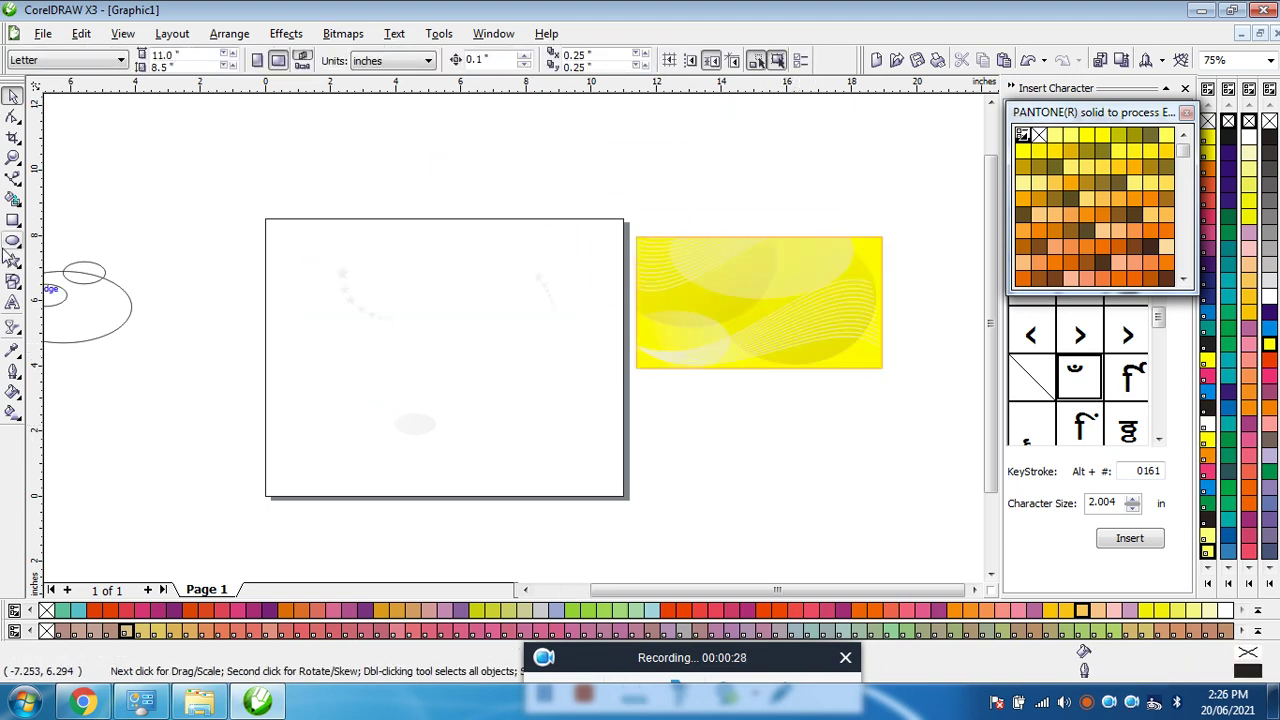
Draw a rectangle about 9.13 by 4.75 inches across the middle of the page.
{"action": "left_click", "coordinate": [13, 220]}
{"action": "left_click_drag", "start_coordinate": [303, 272], "coordinate": [600, 427]}
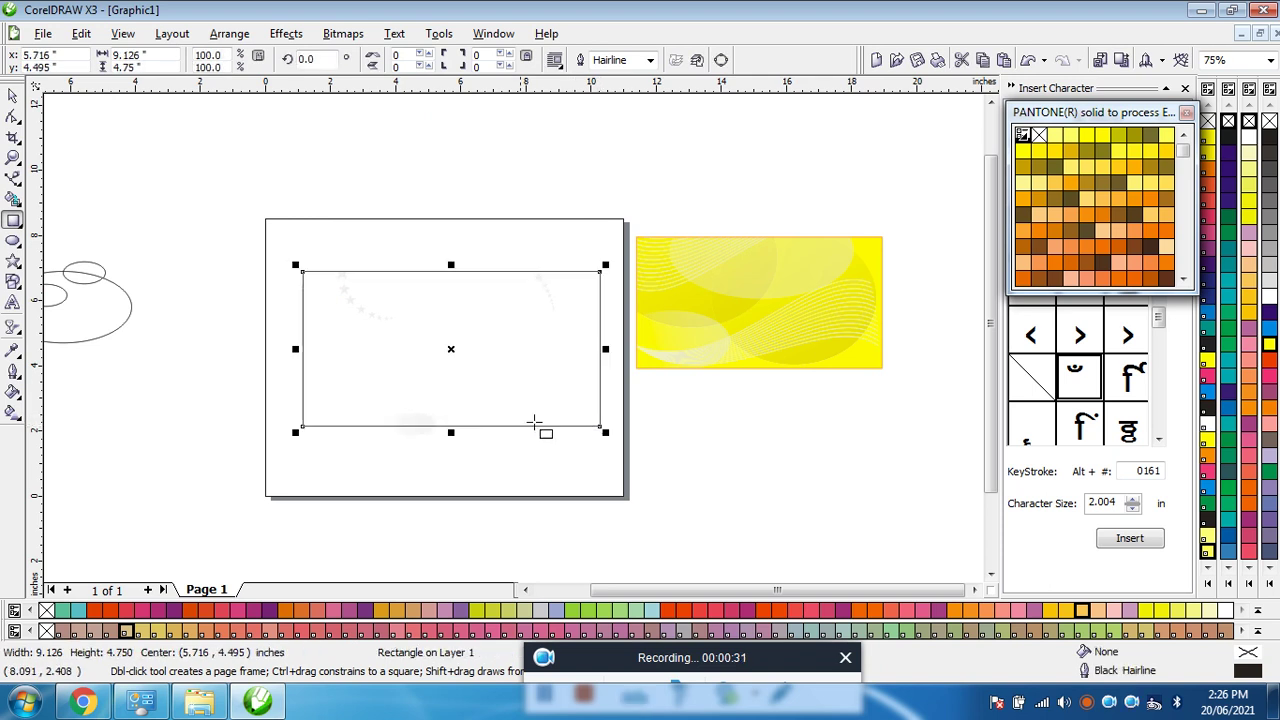
{"action": "left_click", "coordinate": [12, 96]}
{"action": "left_click", "coordinate": [113, 237]}
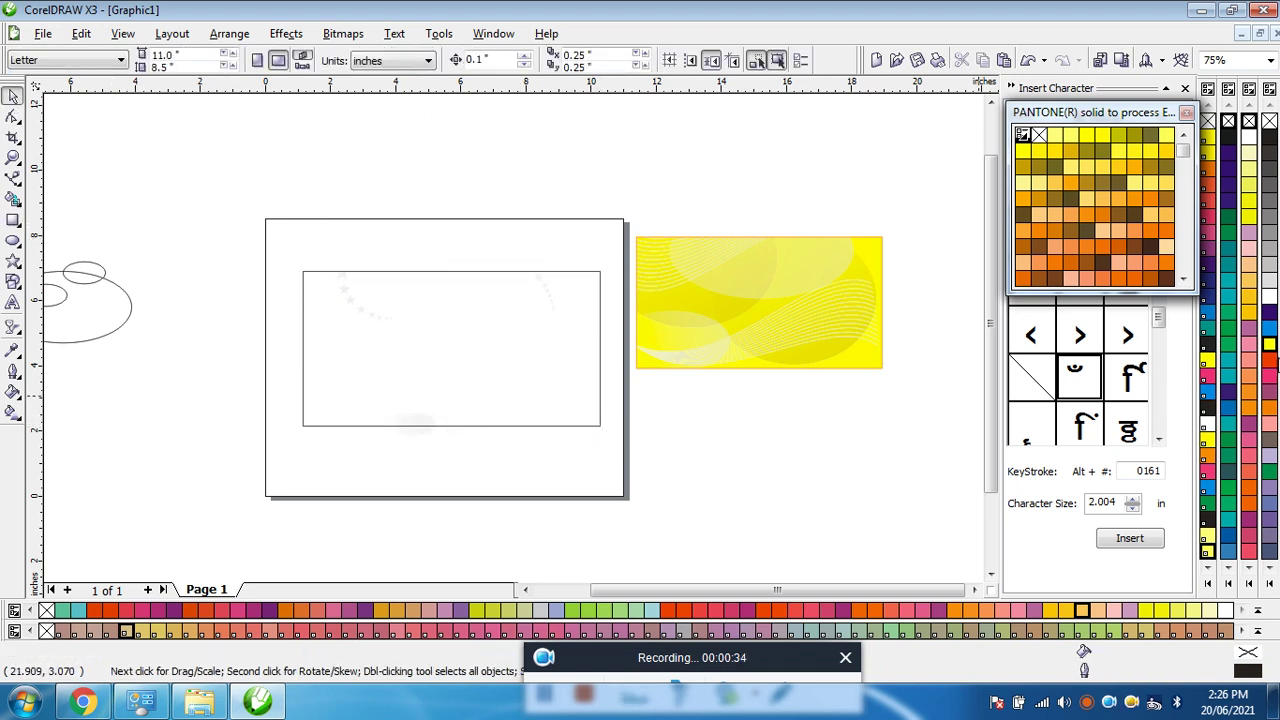
Fill the new rectangle with the lime green colour.
{"action": "left_click", "coordinate": [1230, 334]}
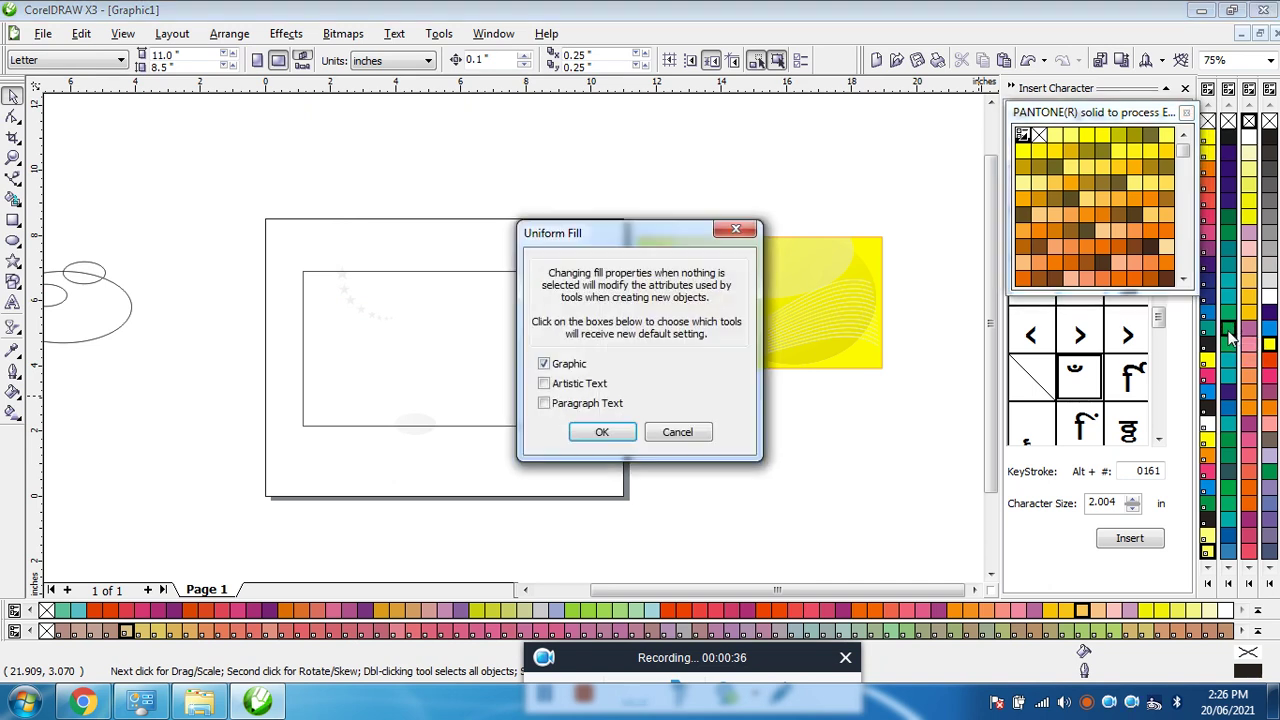
{"action": "left_click", "coordinate": [743, 233]}
{"action": "left_click", "coordinate": [432, 344]}
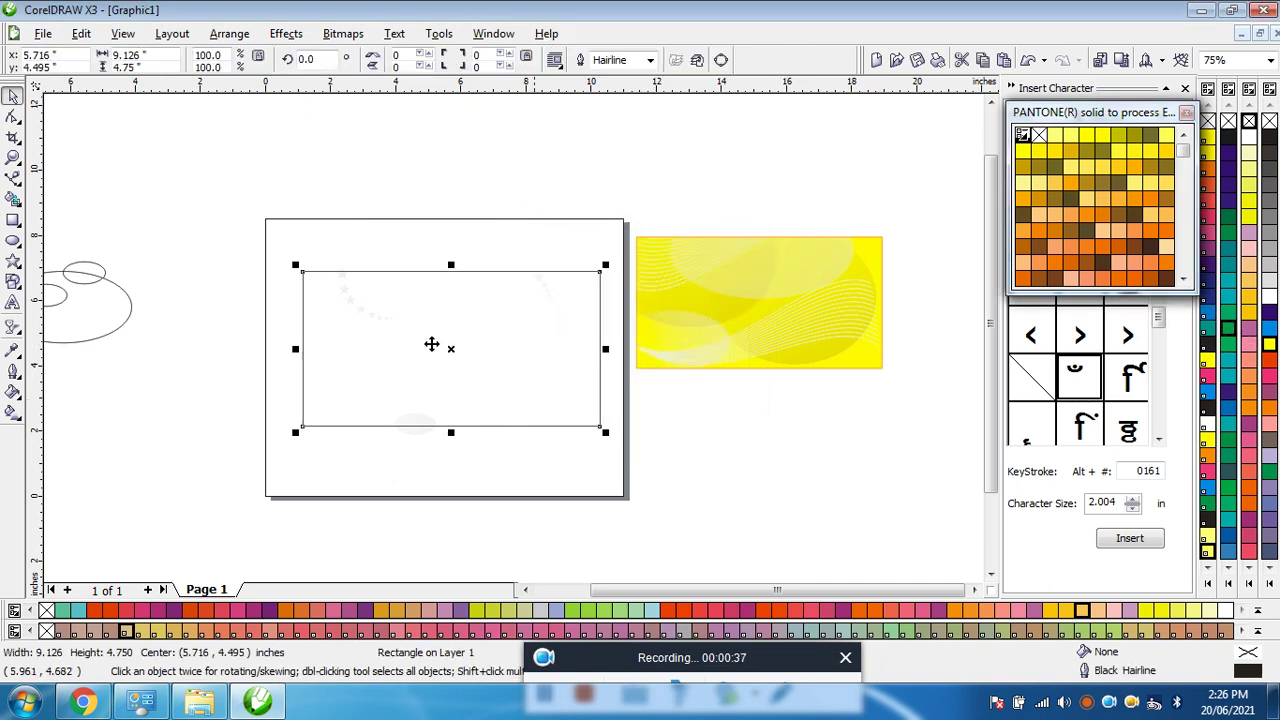
{"action": "left_click", "coordinate": [1236, 340]}
{"action": "left_click", "coordinate": [876, 436]}
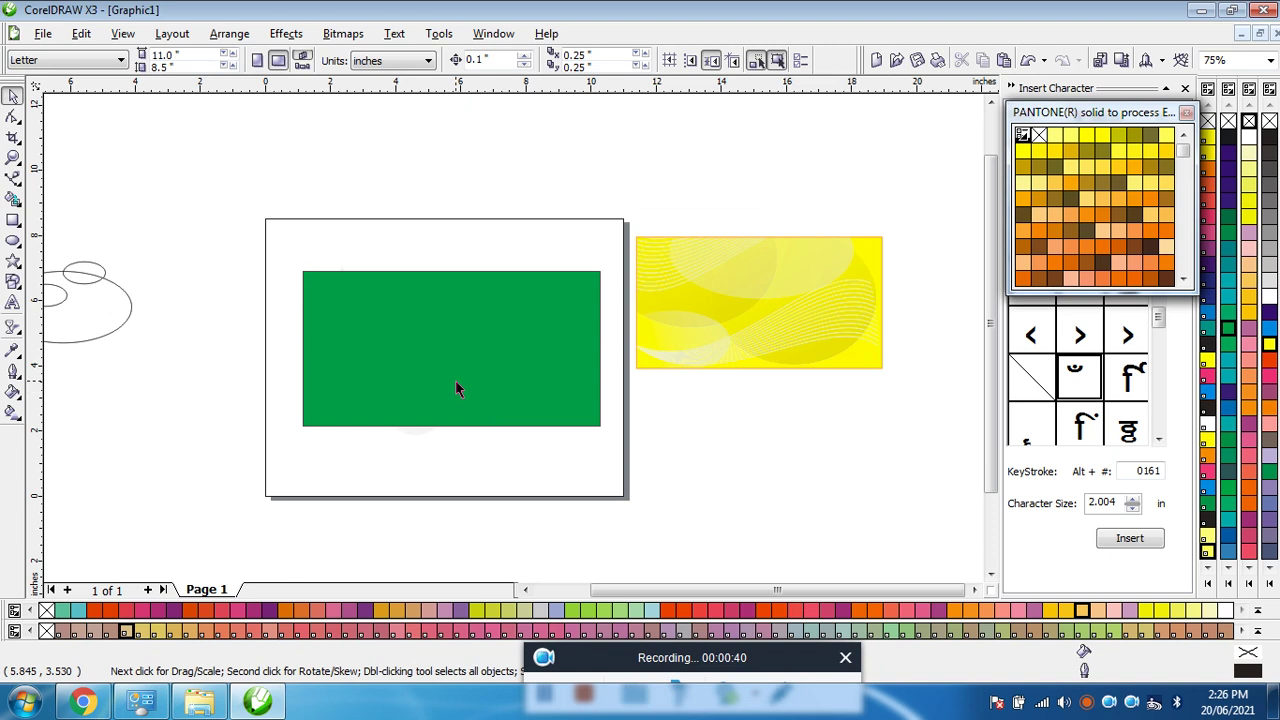
Draw an ellipse about 6.65 by 2.65 inches and place it in the middle of the green rectangle.
{"action": "scroll", "coordinate": [514, 335], "scroll_direction": "up", "scroll_amount": 1}
{"action": "scroll", "coordinate": [507, 266], "scroll_direction": "down", "scroll_amount": 1}
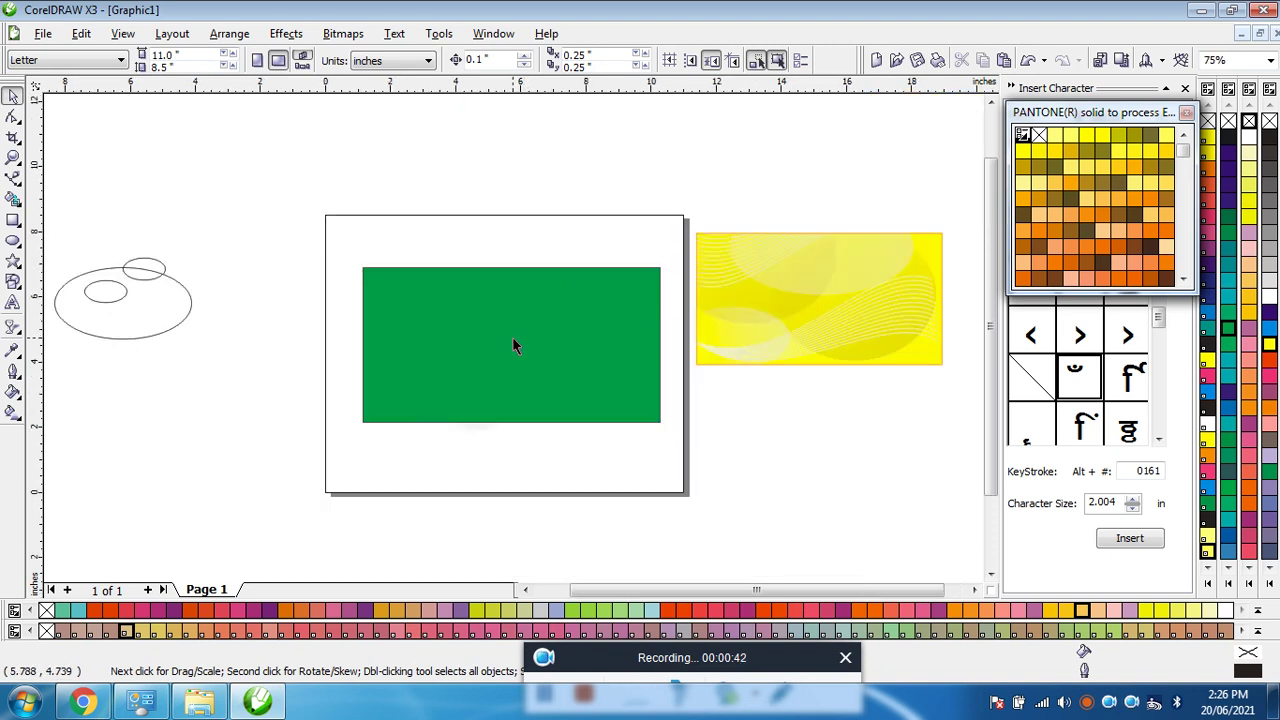
{"action": "left_click", "coordinate": [13, 241]}
{"action": "left_click_drag", "start_coordinate": [346, 247], "coordinate": [665, 296]}
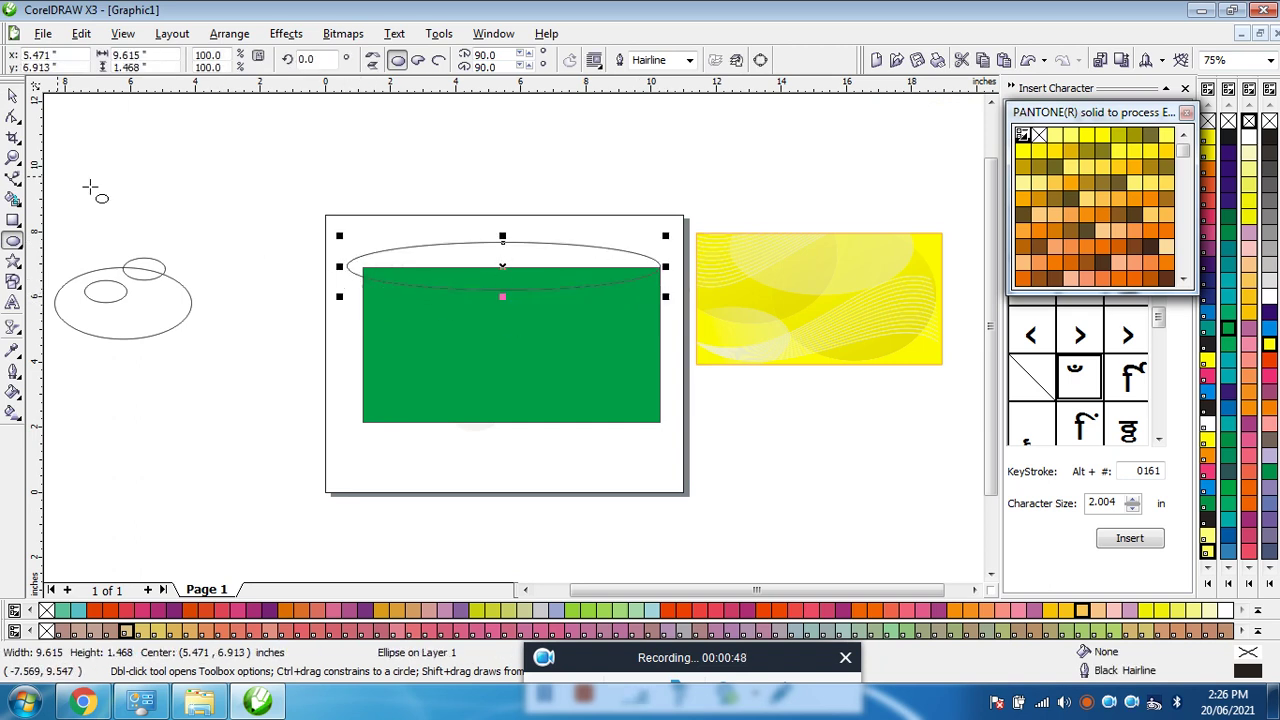
{"action": "key", "text": "space"}
{"action": "left_click_drag", "start_coordinate": [509, 298], "coordinate": [506, 372]}
{"action": "left_click_drag", "start_coordinate": [563, 335], "coordinate": [545, 333]}
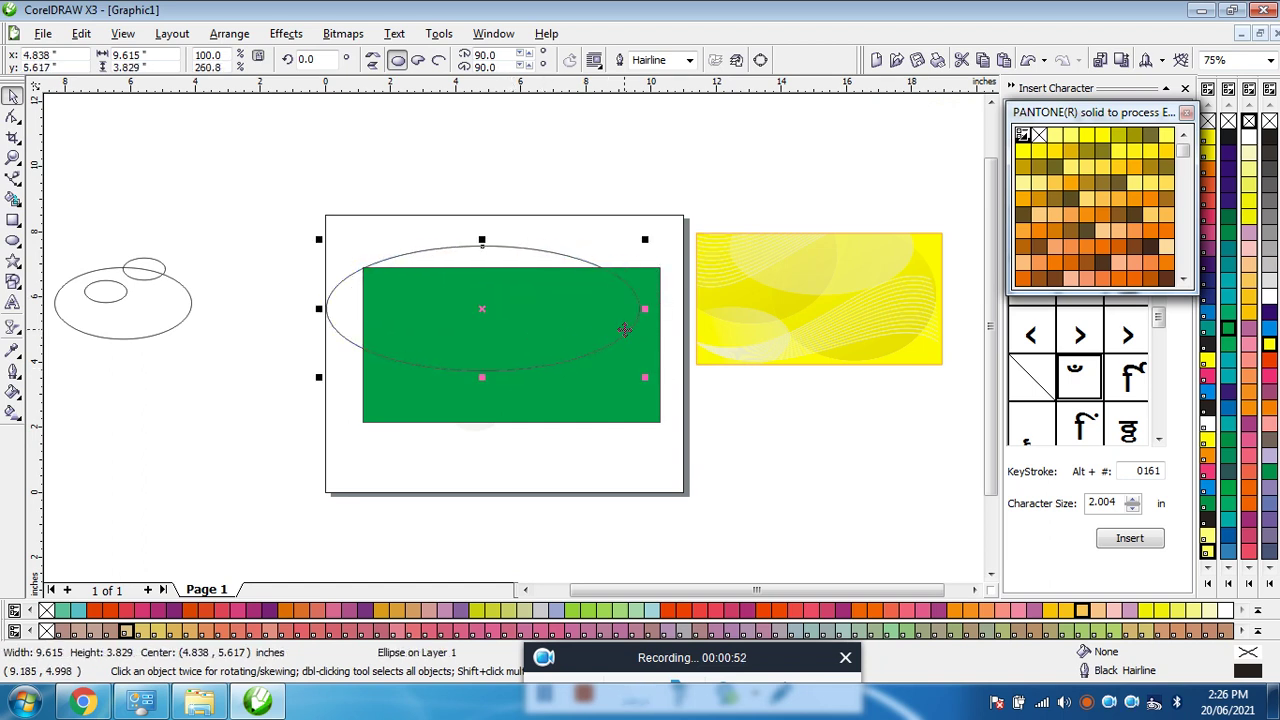
{"action": "left_click_drag", "start_coordinate": [645, 375], "coordinate": [545, 334]}
{"action": "left_click_drag", "start_coordinate": [460, 298], "coordinate": [530, 352]}
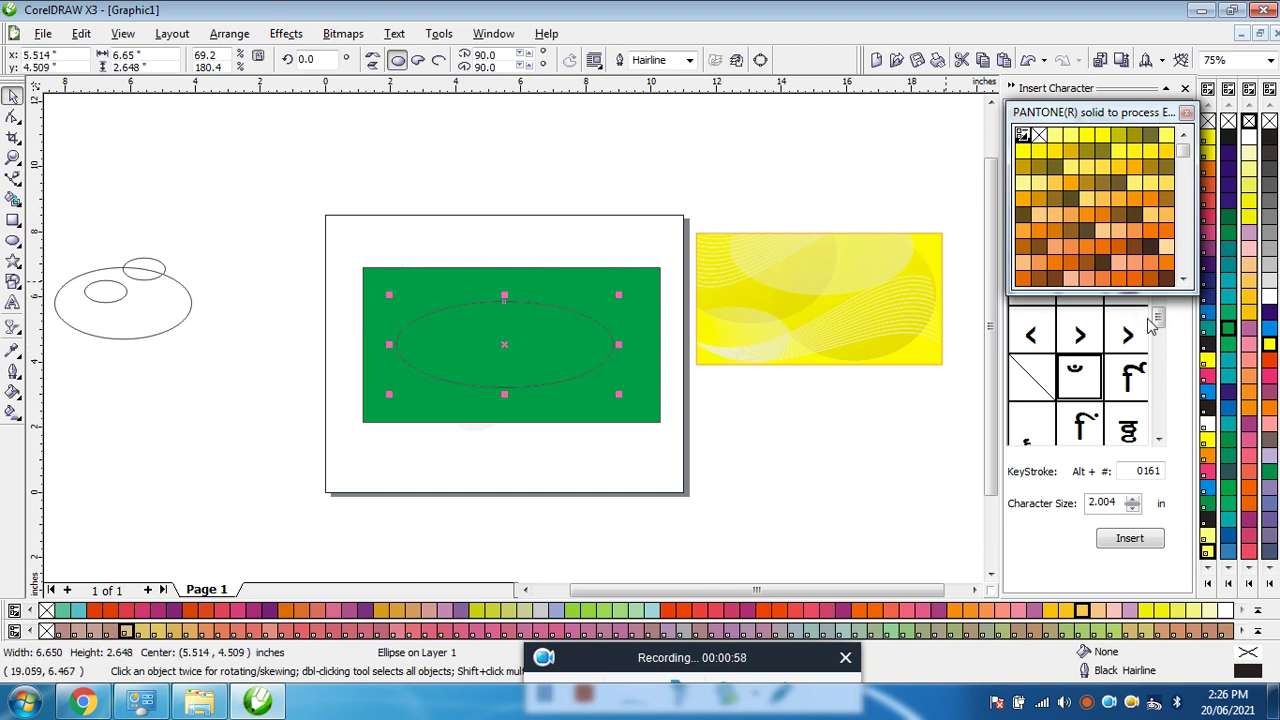
Fill the ellipse with medium spring green and remove its outline.
{"action": "left_click", "coordinate": [1228, 316]}
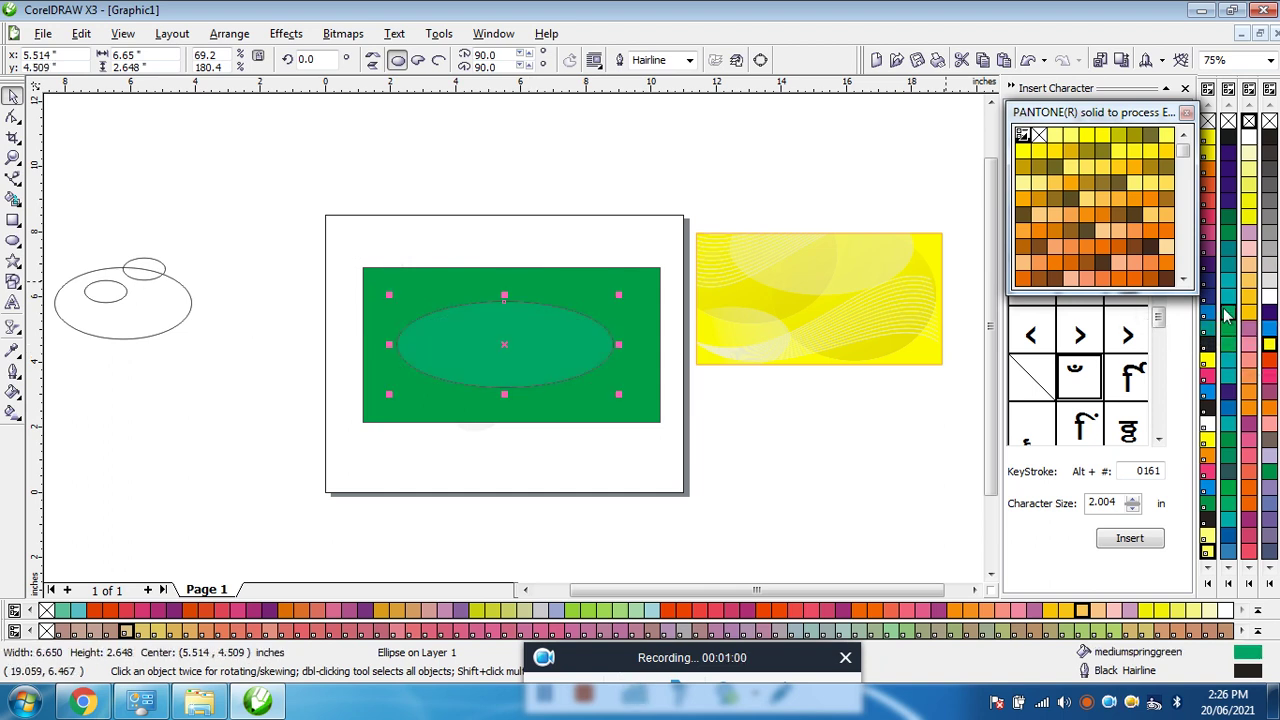
{"action": "right_click", "coordinate": [1208, 121]}
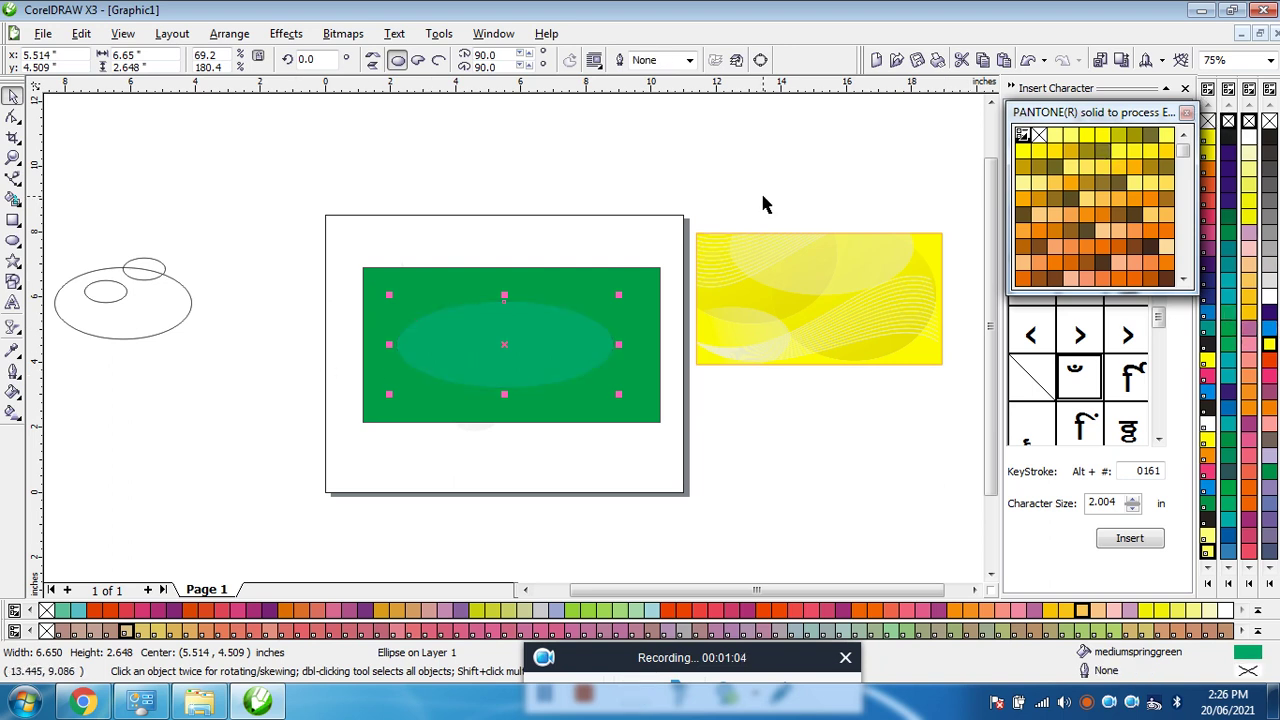
Apply a linear transparency to the ellipse, fading from its upper-left edge toward the rectangle's lower-right corner.
{"action": "left_click", "coordinate": [12, 328]}
{"action": "left_click_drag", "start_coordinate": [449, 172], "coordinate": [520, 482]}
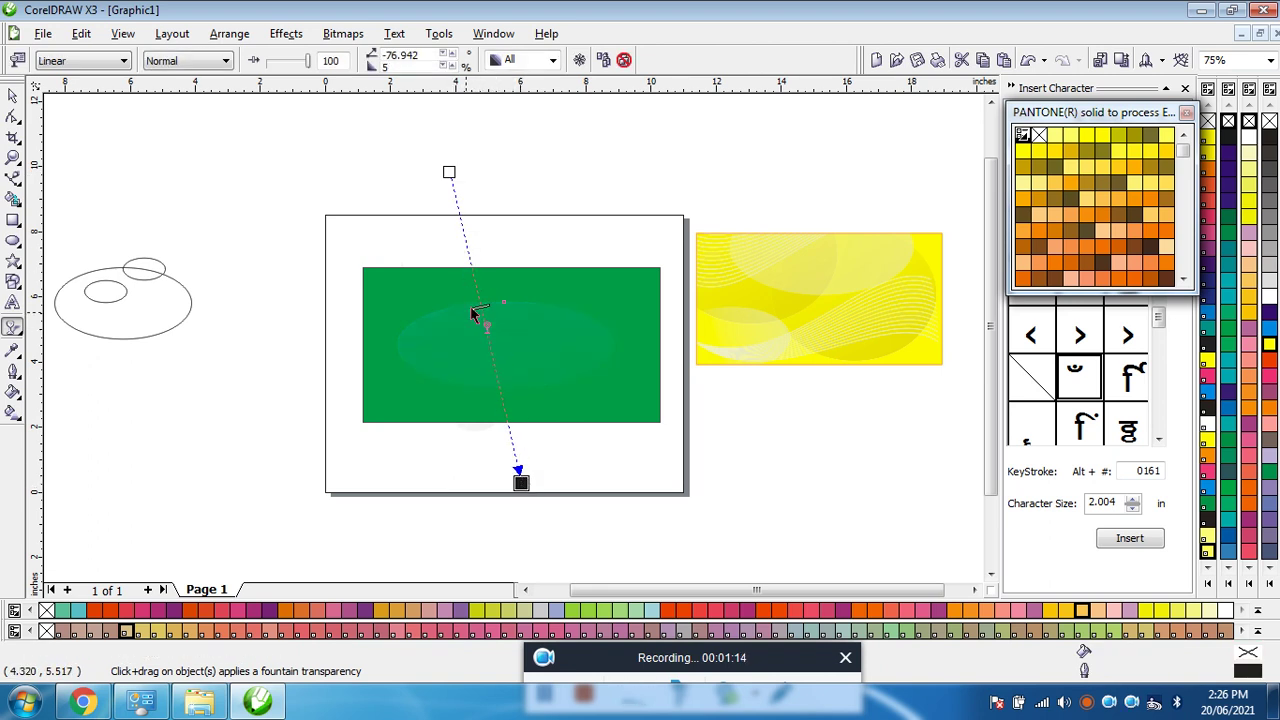
{"action": "left_click_drag", "start_coordinate": [508, 478], "coordinate": [617, 411]}
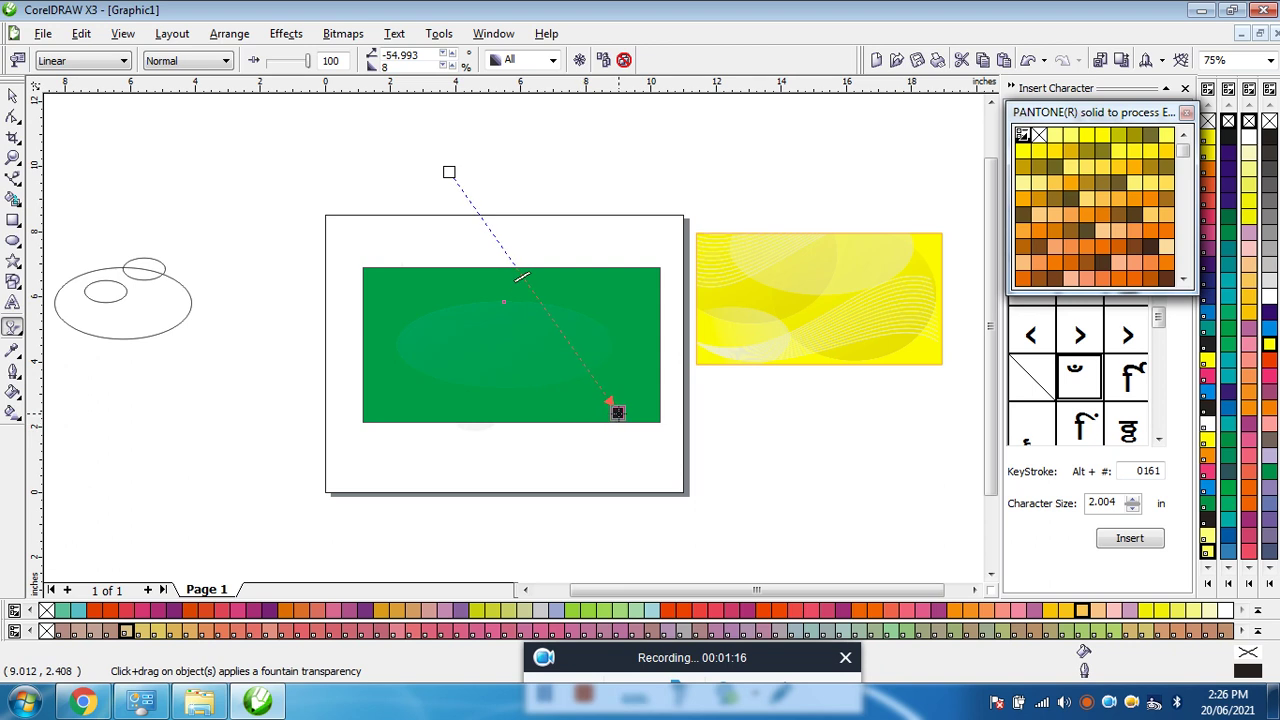
{"action": "left_click_drag", "start_coordinate": [447, 173], "coordinate": [419, 307]}
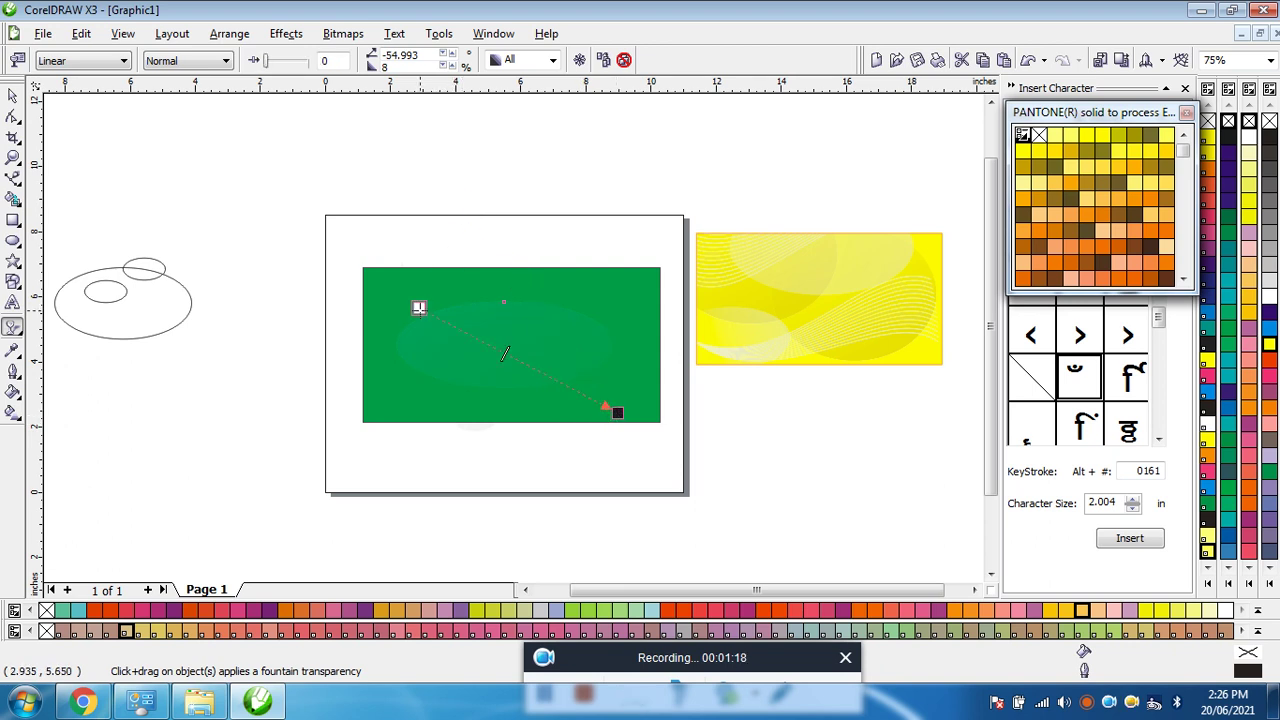
Place the ellipse inside the green rectangle as a PowerClip.
{"action": "left_click", "coordinate": [10, 93]}
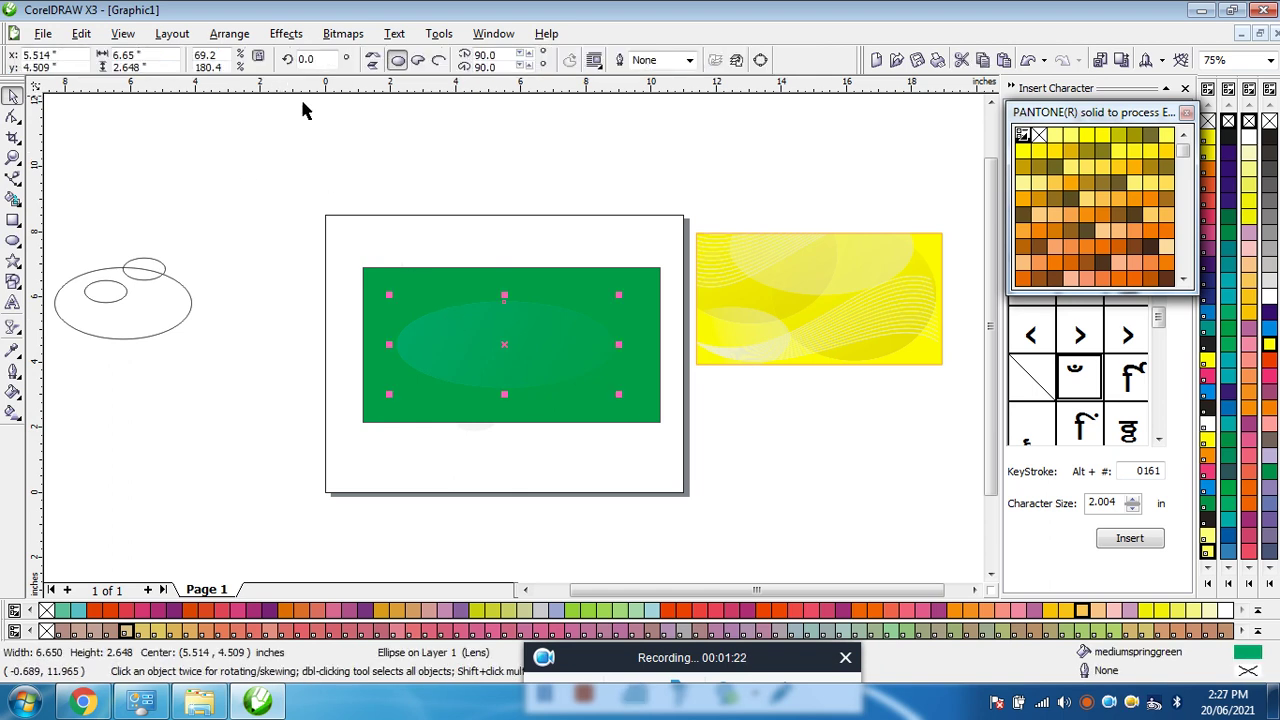
{"action": "left_click", "coordinate": [286, 33]}
{"action": "mouse_move", "coordinate": [320, 278]}
{"action": "left_click", "coordinate": [481, 284]}
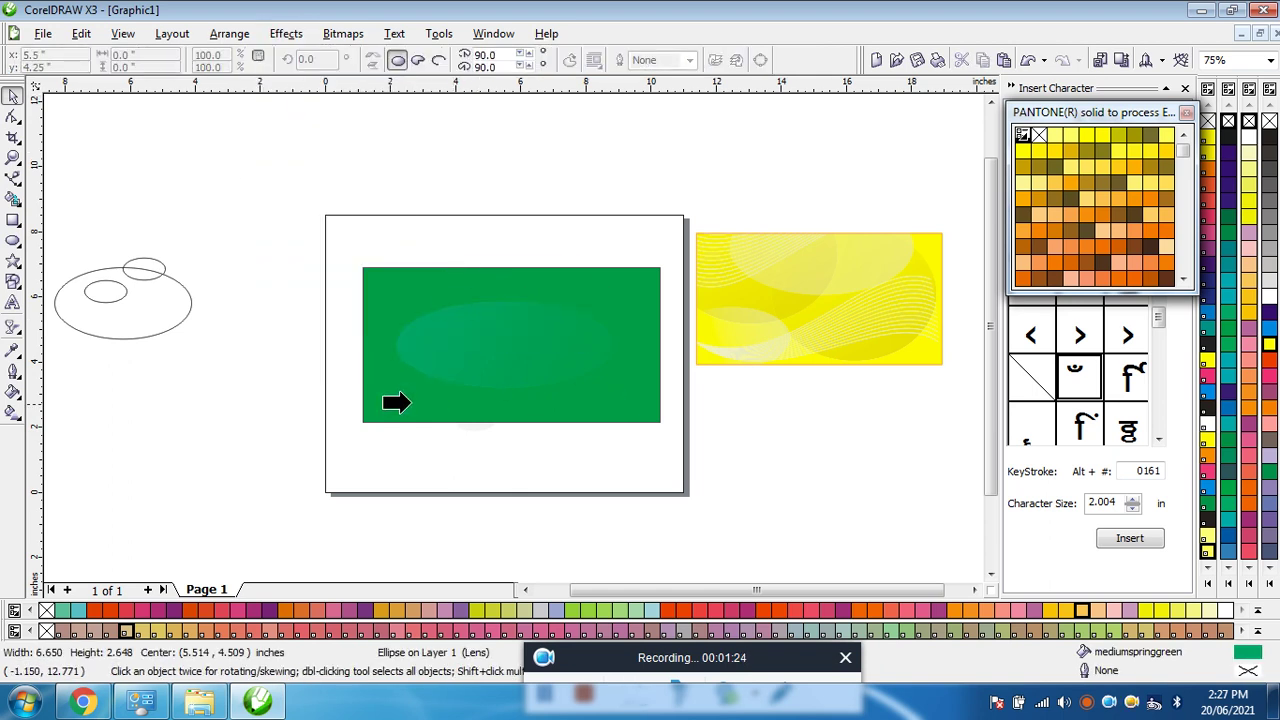
{"action": "left_click", "coordinate": [399, 405]}
In the PowerClip contents, move the ellipse toward the frame's lower left and mirror it horizontally.
{"action": "left_click", "coordinate": [399, 405], "text": "ctrl"}
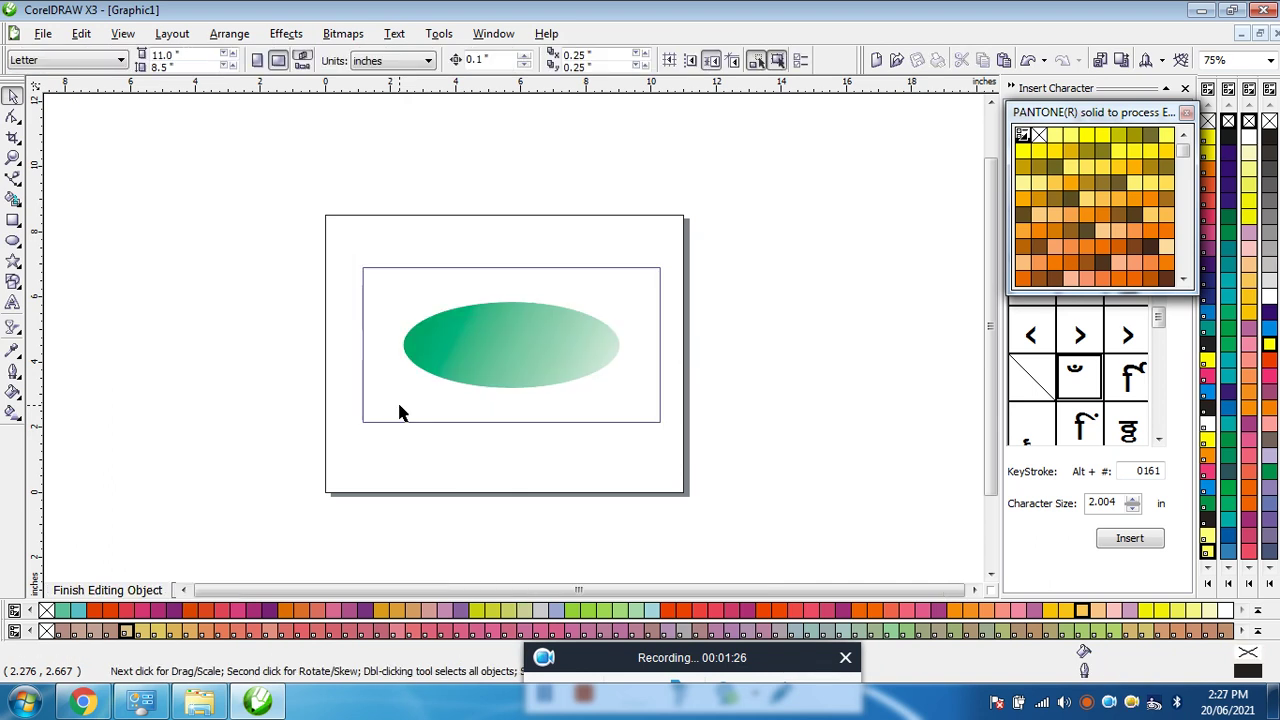
{"action": "scroll", "coordinate": [462, 370], "scroll_direction": "up", "scroll_amount": 2}
{"action": "left_click_drag", "start_coordinate": [514, 345], "coordinate": [411, 404]}
{"action": "left_click", "coordinate": [372, 60]}
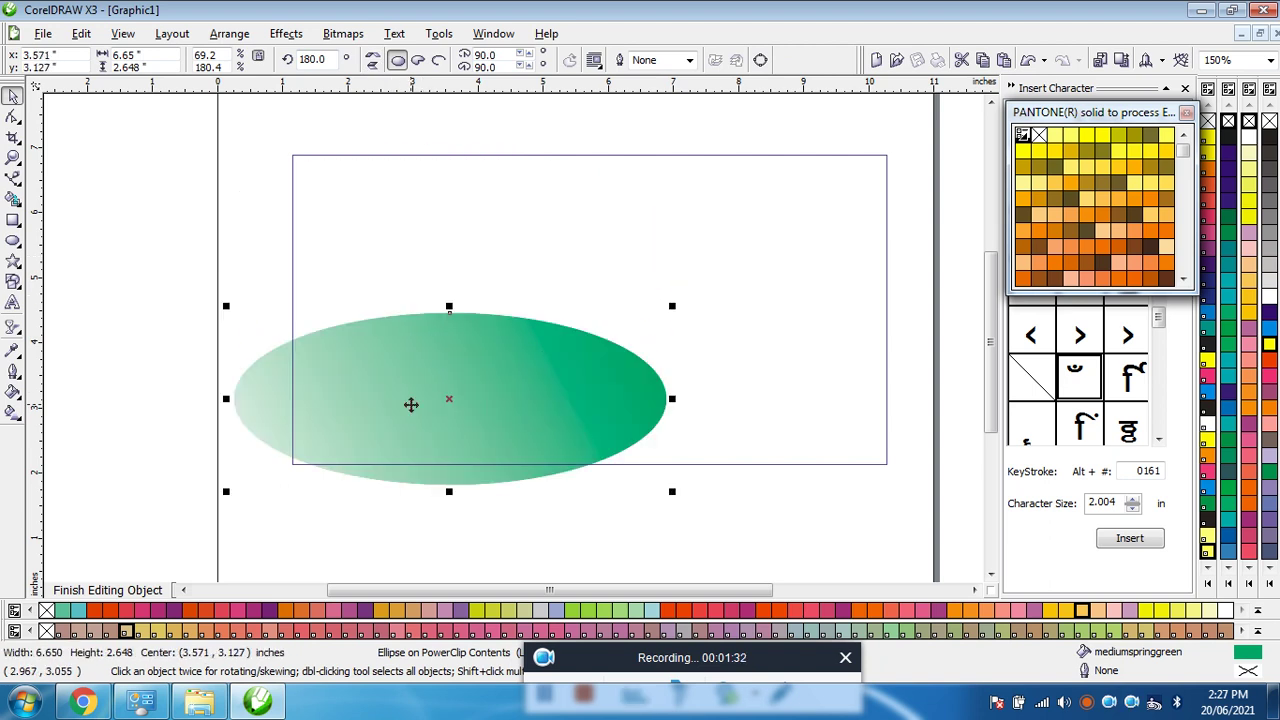
Rotate the ellipse about 31.5° counterclockwise and place two copies of it, one to its lower right and one to its upper left.
{"action": "left_click", "coordinate": [487, 390]}
{"action": "left_click_drag", "start_coordinate": [670, 308], "coordinate": [603, 197]}
{"action": "left_click", "coordinate": [583, 311]}
{"action": "left_click_drag", "start_coordinate": [583, 311], "coordinate": [805, 362]}
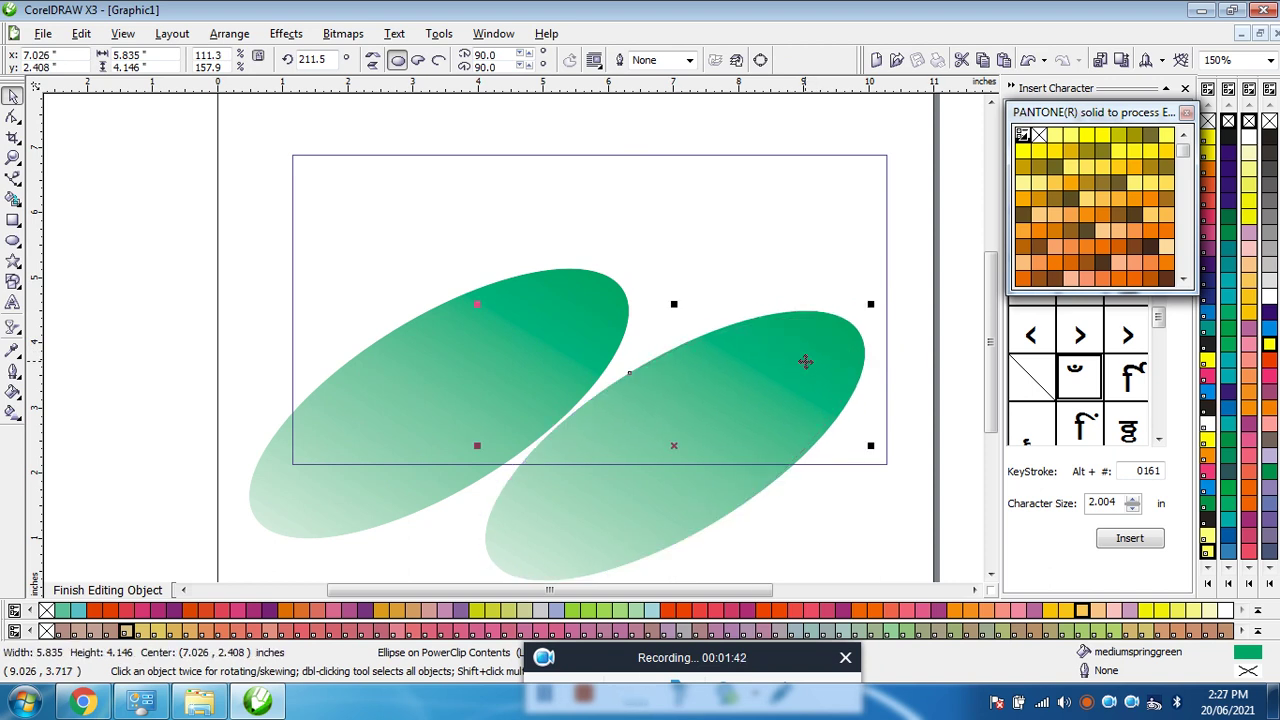
{"action": "left_click", "coordinate": [932, 360]}
{"action": "scroll", "coordinate": [513, 345], "scroll_direction": "down", "scroll_amount": 1}
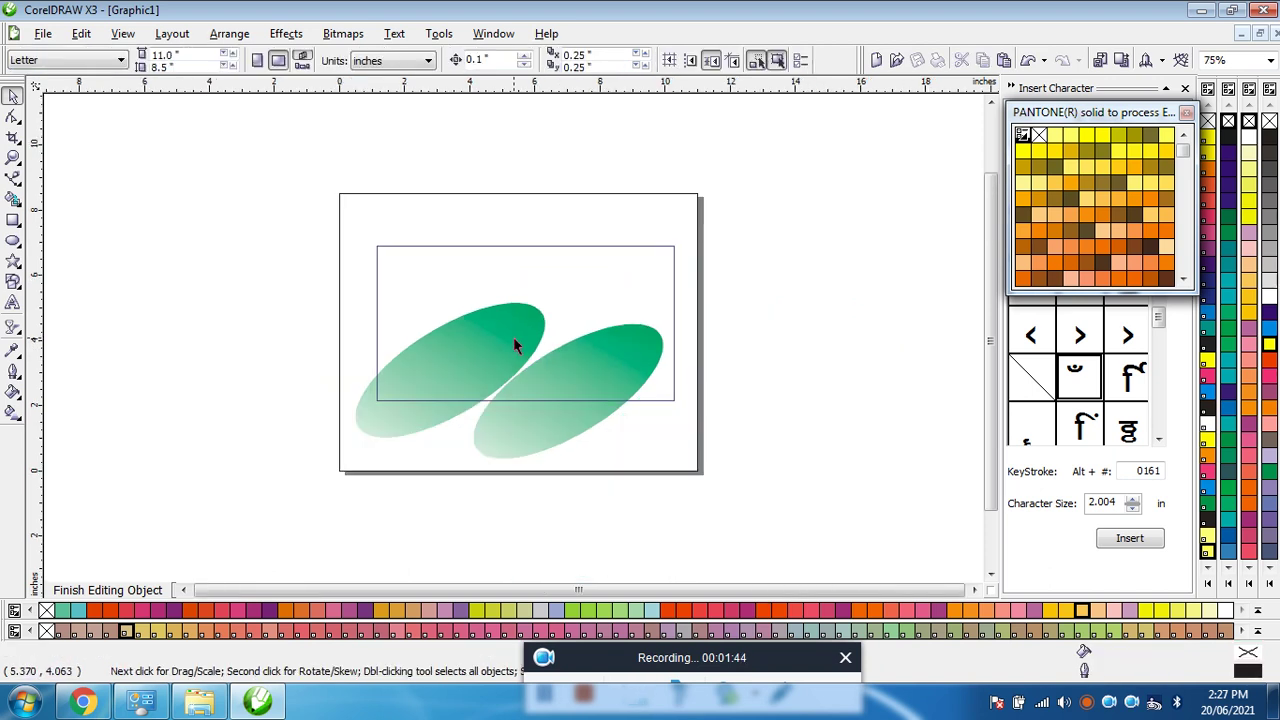
{"action": "left_click_drag", "start_coordinate": [514, 345], "coordinate": [431, 284]}
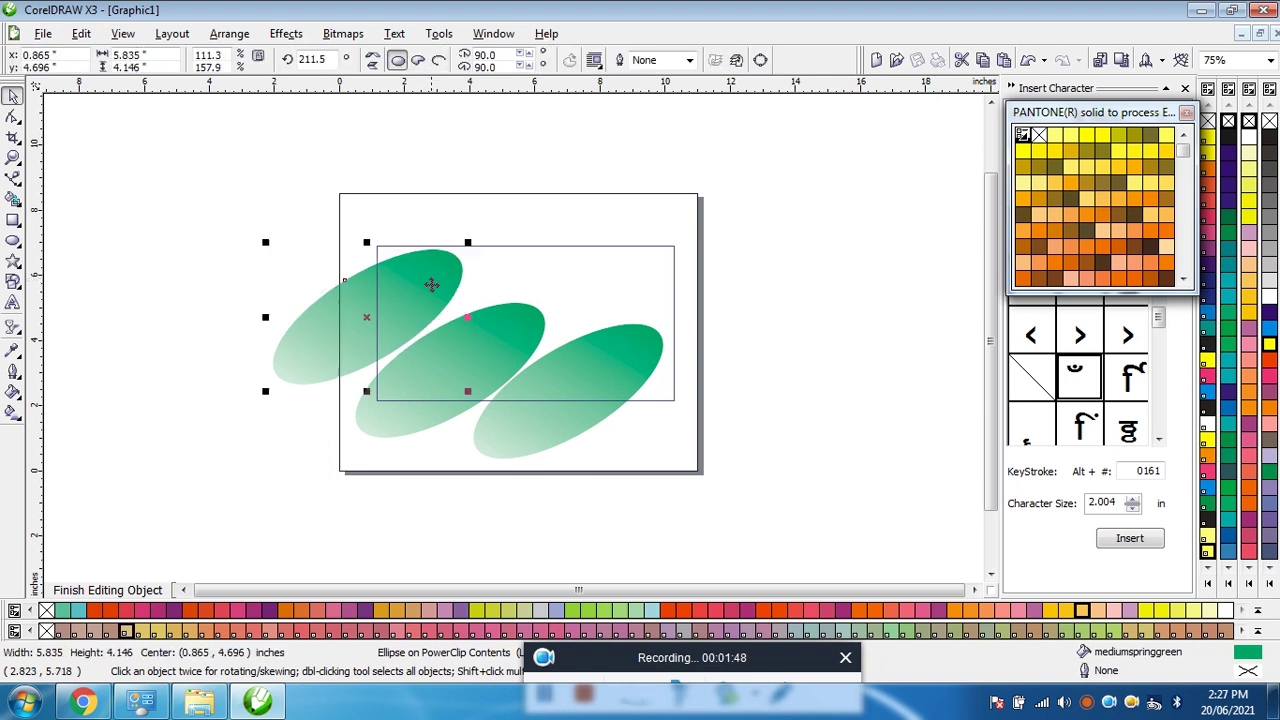
Redirect the linear transparency of the upper-left ellipse so it fades from its lower-left end toward its upper-right end.
{"action": "left_click", "coordinate": [12, 326]}
{"action": "left_click_drag", "start_coordinate": [305, 435], "coordinate": [649, 430]}
{"action": "left_click_drag", "start_coordinate": [419, 241], "coordinate": [234, 277]}
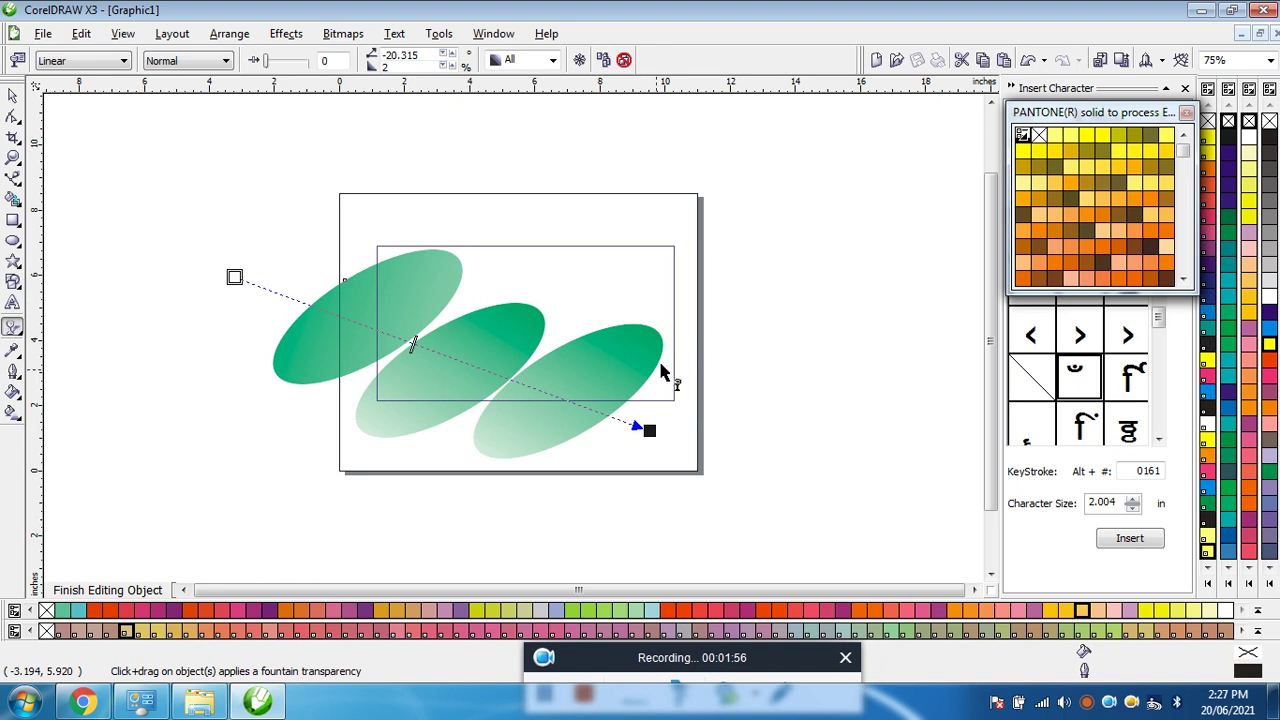
Redirect the linear transparency of the lower-right ellipse so it fades upward toward the frame's upper-right corner.
{"action": "left_click", "coordinate": [660, 372]}
{"action": "left_click_drag", "start_coordinate": [507, 509], "coordinate": [663, 227]}
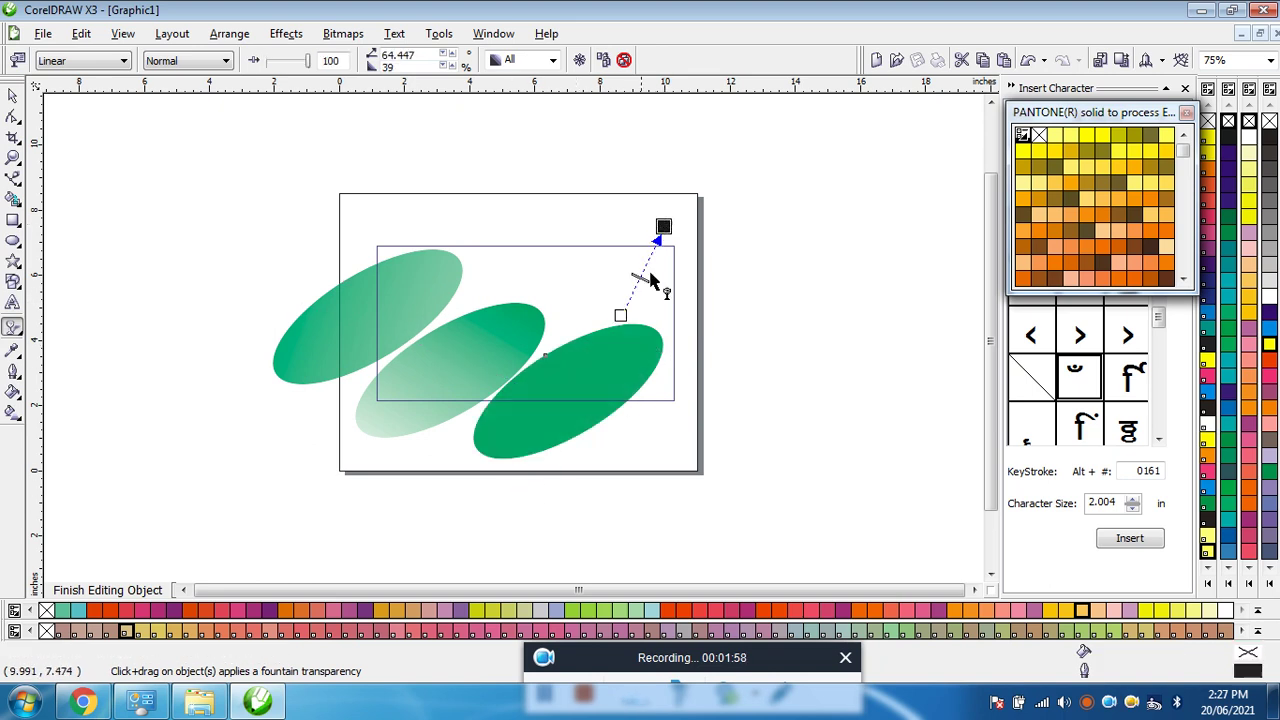
{"action": "left_click_drag", "start_coordinate": [620, 315], "coordinate": [575, 437]}
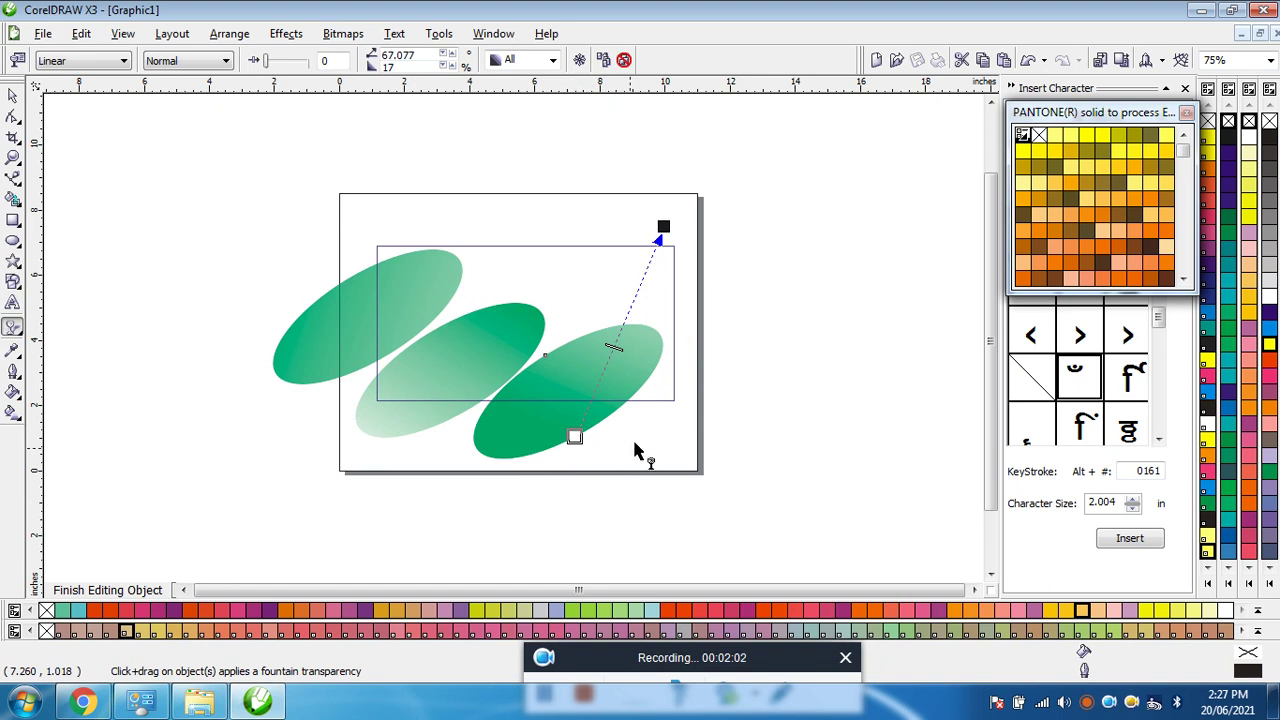
{"action": "left_click", "coordinate": [634, 443]}
Finish editing the PowerClip contents and check the clipped ellipses in the green rectangle.
{"action": "left_click", "coordinate": [12, 93]}
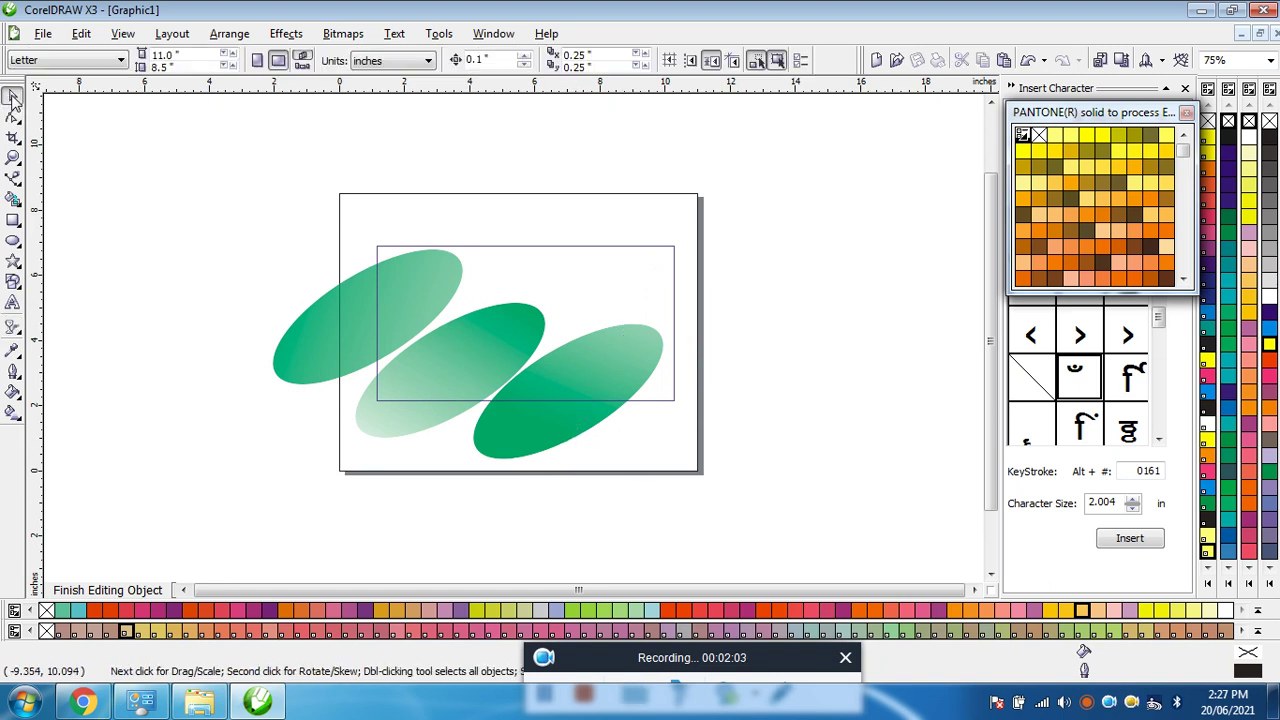
{"action": "left_click", "coordinate": [51, 161], "text": "ctrl"}
{"action": "scroll", "coordinate": [647, 347], "scroll_direction": "up", "scroll_amount": 2}
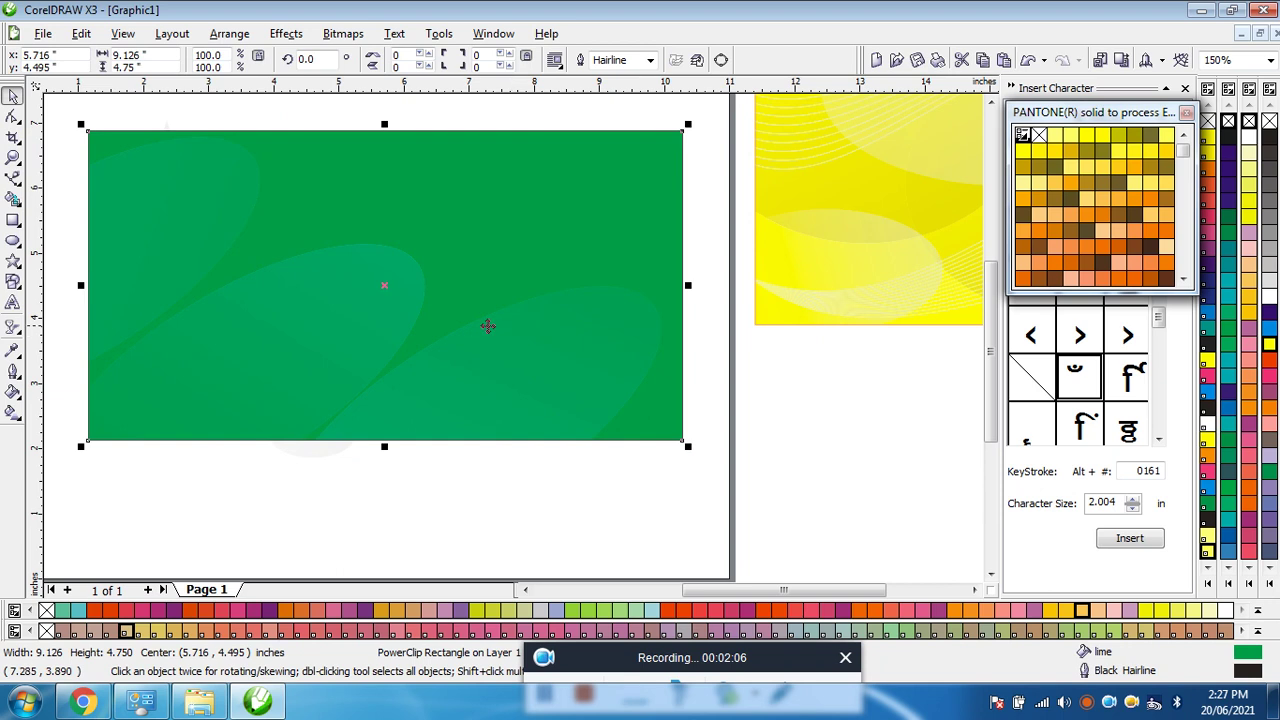
{"action": "scroll", "coordinate": [470, 211], "scroll_direction": "down", "scroll_amount": 2}
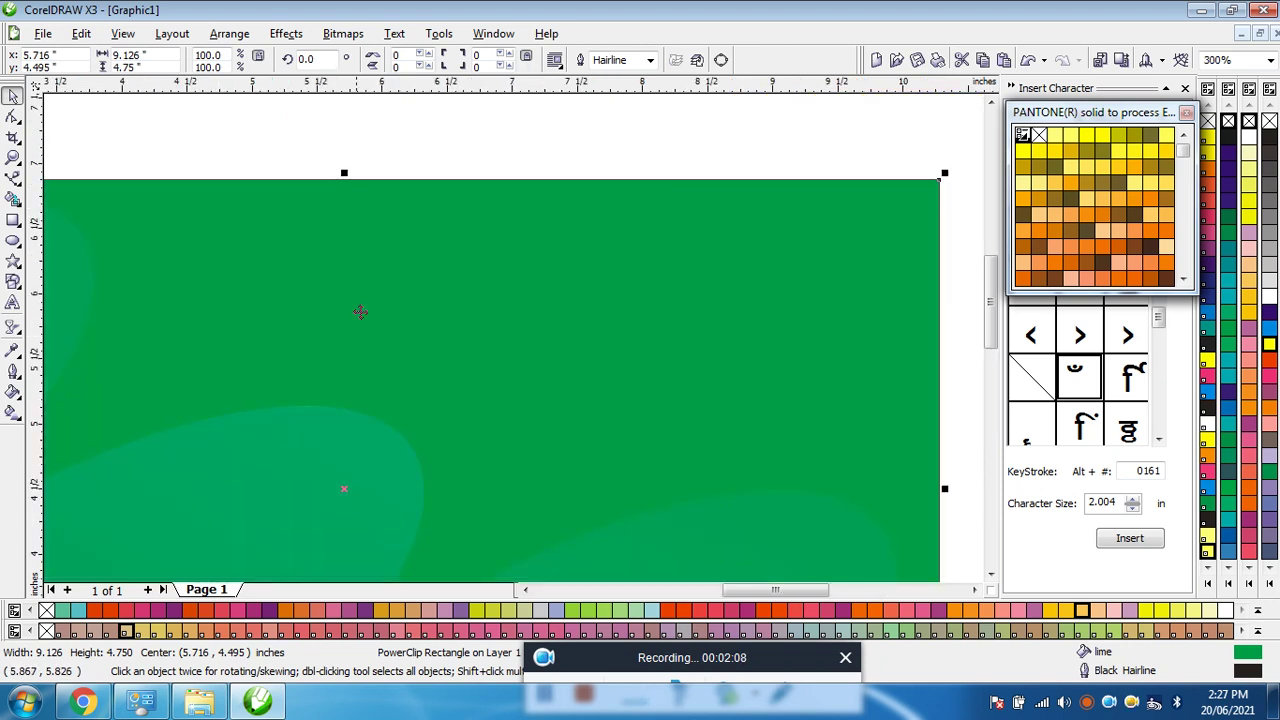
{"action": "left_click", "coordinate": [589, 469]}
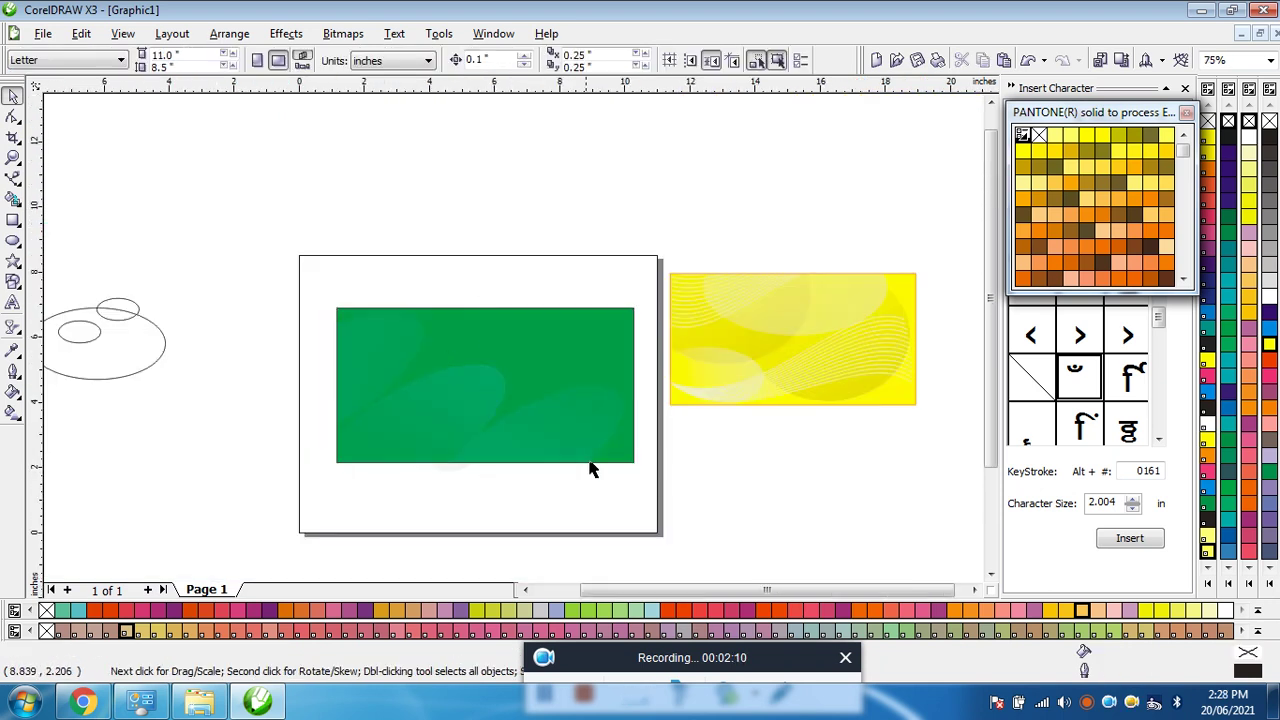
{"action": "scroll", "coordinate": [514, 343], "scroll_direction": "up", "scroll_amount": 2}
{"action": "scroll", "coordinate": [514, 343], "scroll_direction": "down", "scroll_amount": 2}
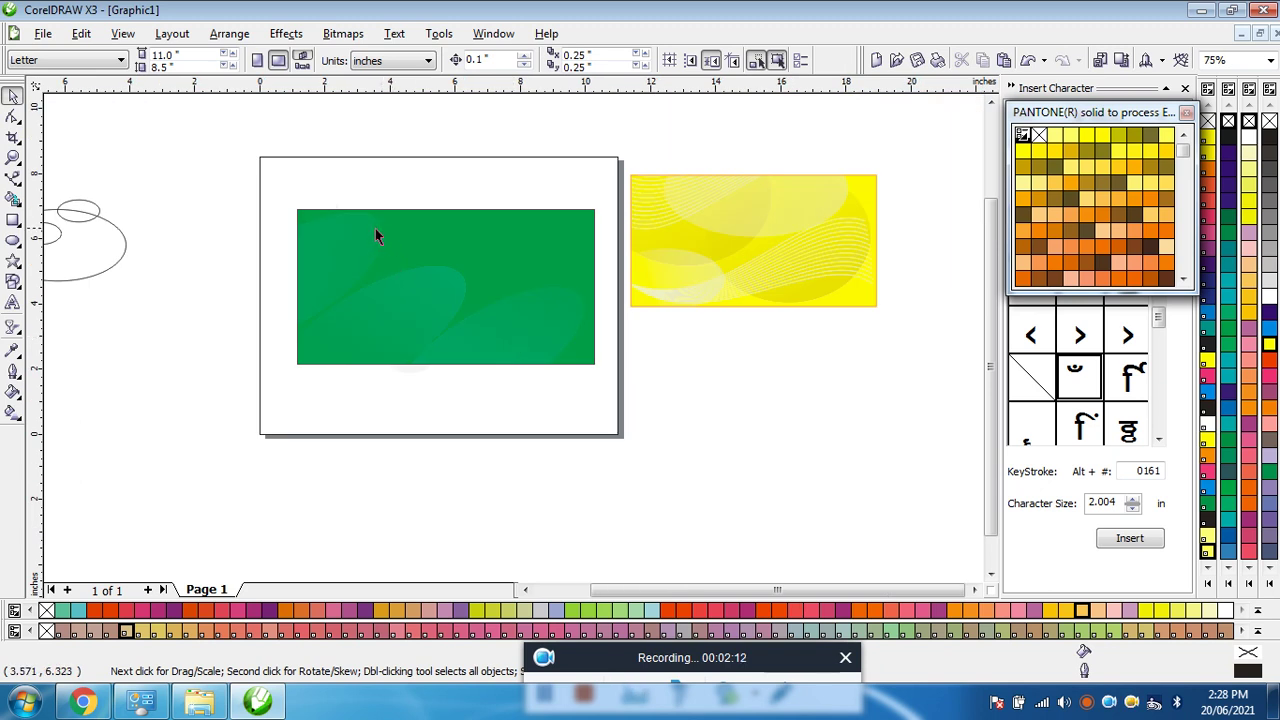
Edit the green rectangle's PowerClip contents and add an ellipse about 11.76 by 5.35 inches across the frame's upper part.
{"action": "left_click", "coordinate": [340, 289]}
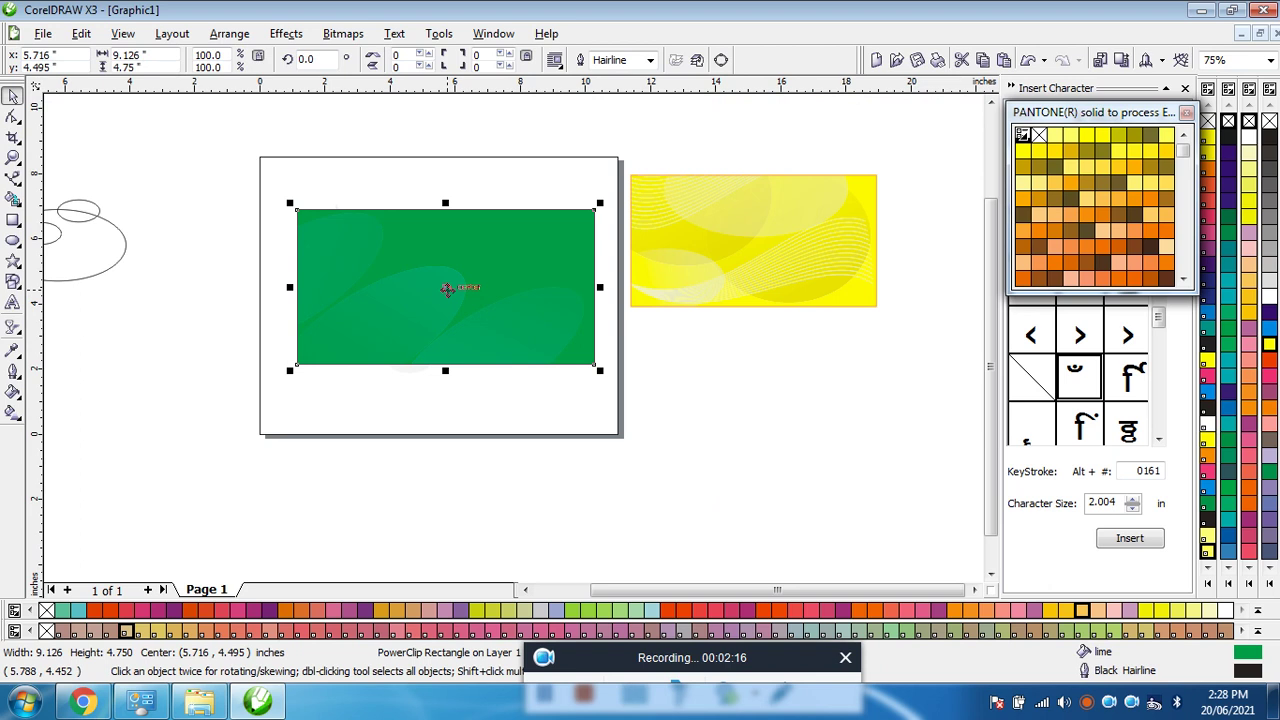
{"action": "left_click", "coordinate": [446, 289], "text": "ctrl"}
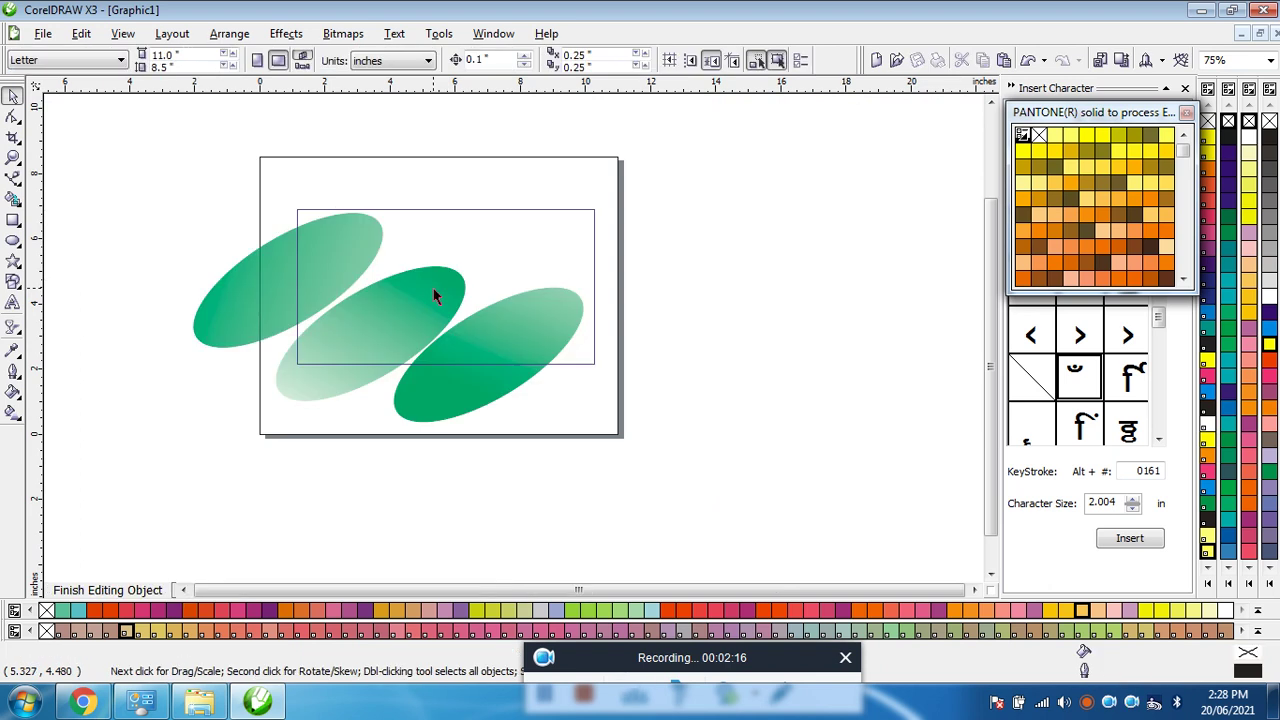
{"action": "left_click", "coordinate": [13, 240]}
{"action": "mouse_move", "coordinate": [170, 101]}
{"action": "left_mouse_down"}
{"action": "mouse_move", "coordinate": [686, 337]}
{"action": "mouse_move", "coordinate": [760, 354]}
{"action": "mouse_move", "coordinate": [738, 357]}
{"action": "left_mouse_up"}
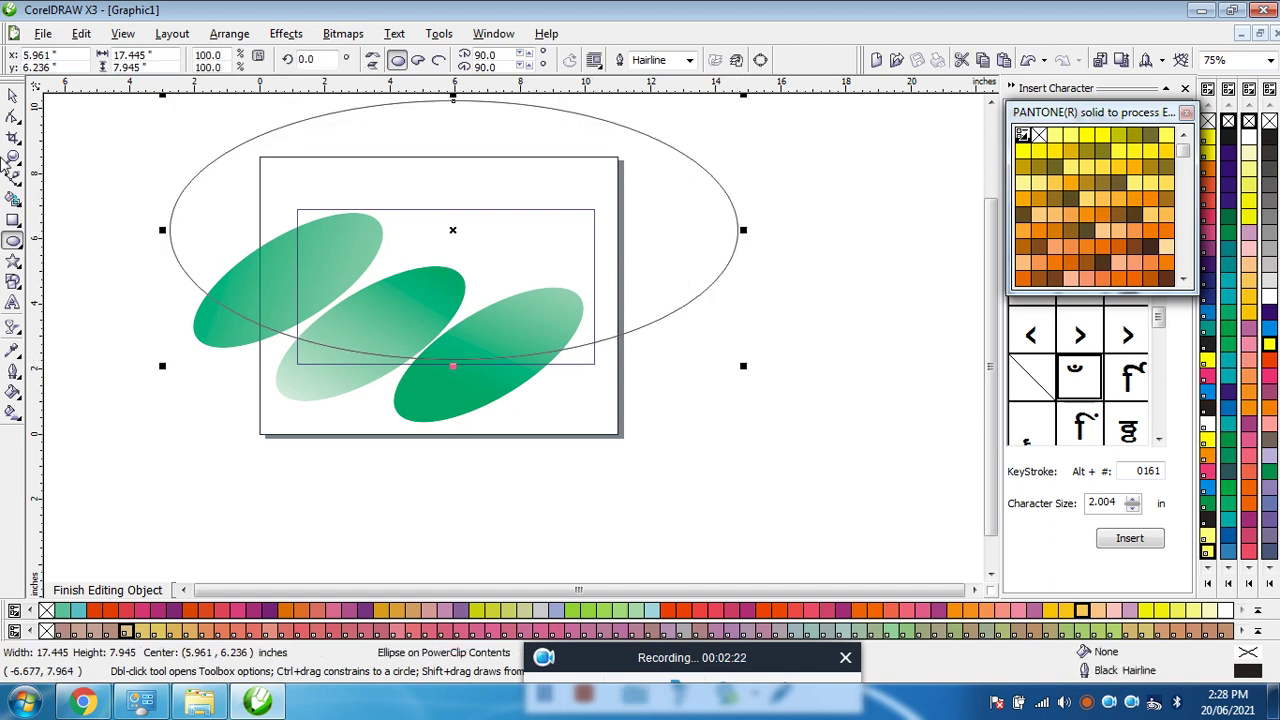
{"action": "left_click_drag", "start_coordinate": [740, 98], "coordinate": [558, 186]}
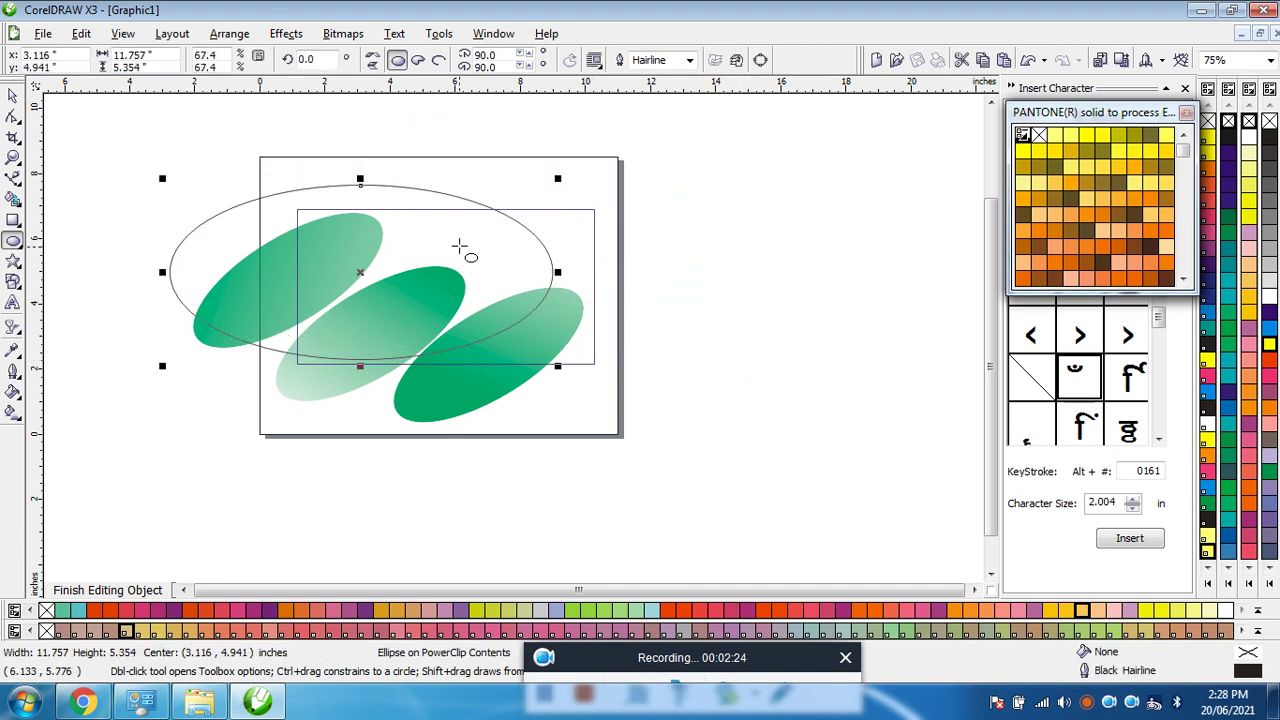
{"action": "left_click", "coordinate": [13, 97]}
{"action": "left_click_drag", "start_coordinate": [464, 236], "coordinate": [531, 213]}
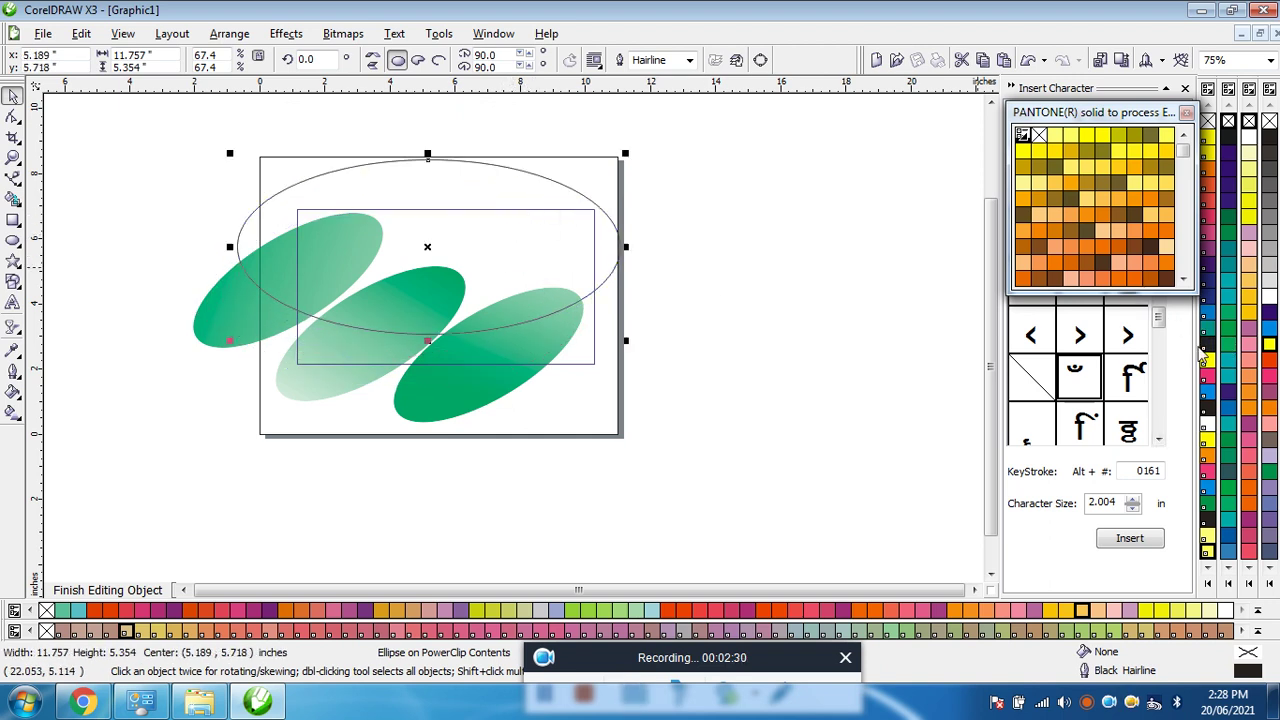
Fill the large ellipse with mediumseagreen, without an outline, and give it a linear transparency fading downward from its top.
{"action": "left_click", "coordinate": [1229, 489]}
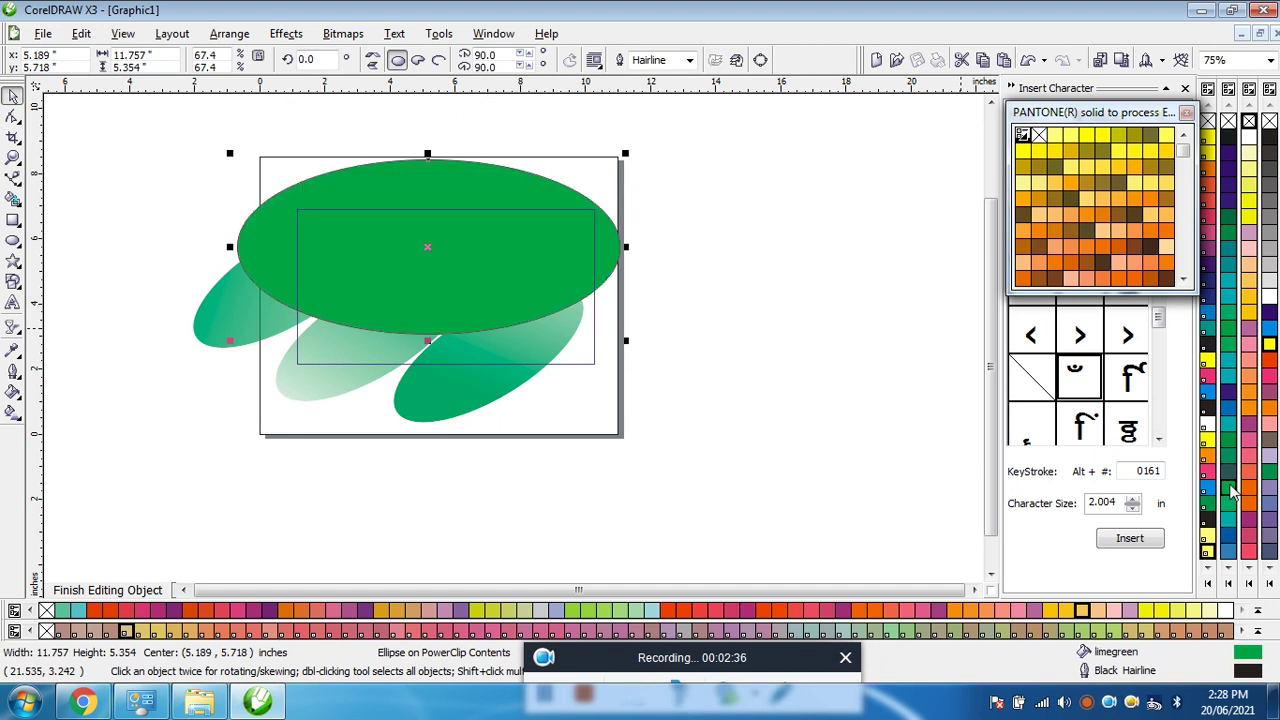
{"action": "left_click", "coordinate": [1229, 508]}
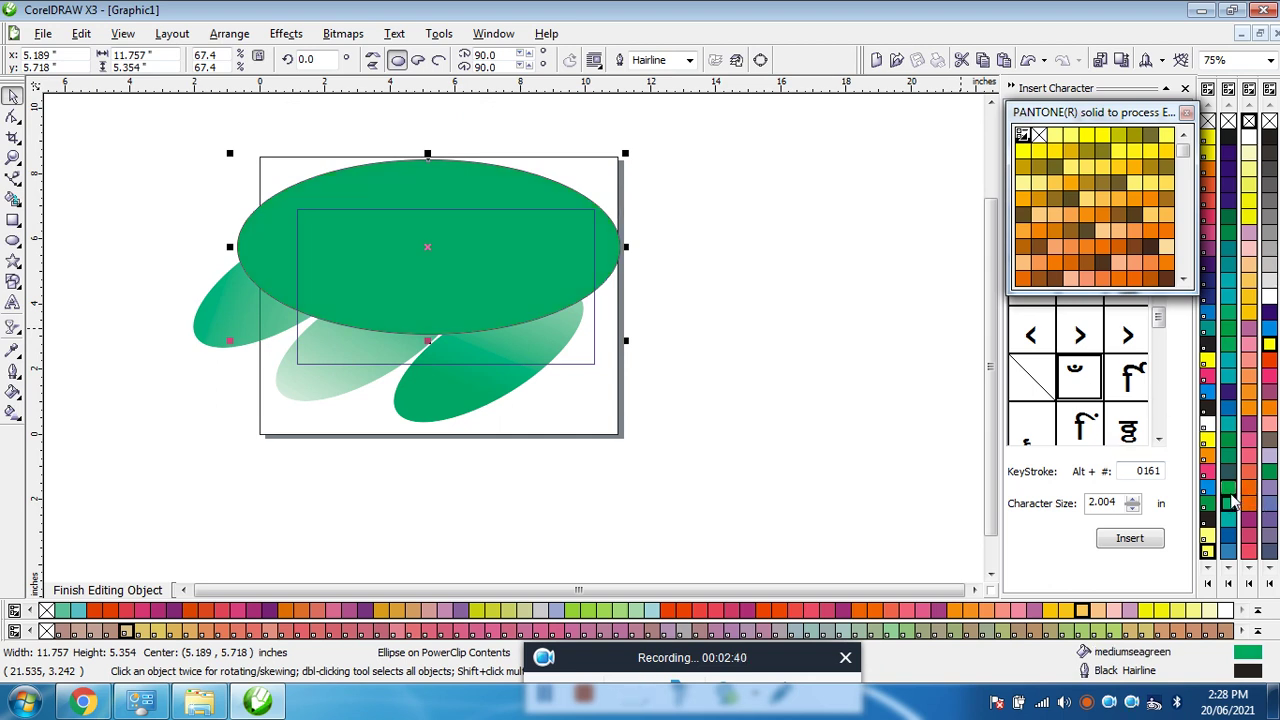
{"action": "left_click", "coordinate": [13, 326]}
{"action": "left_click_drag", "start_coordinate": [436, 168], "coordinate": [410, 333]}
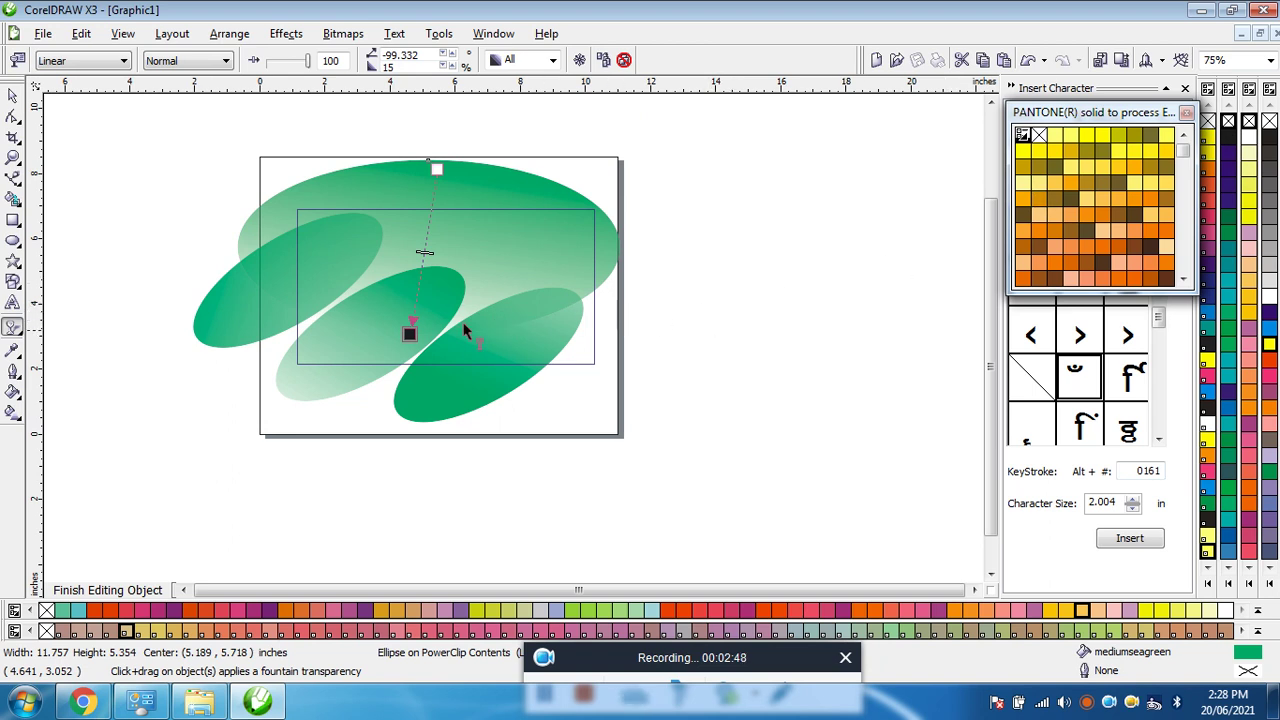
{"action": "left_click_drag", "start_coordinate": [411, 334], "coordinate": [445, 363]}
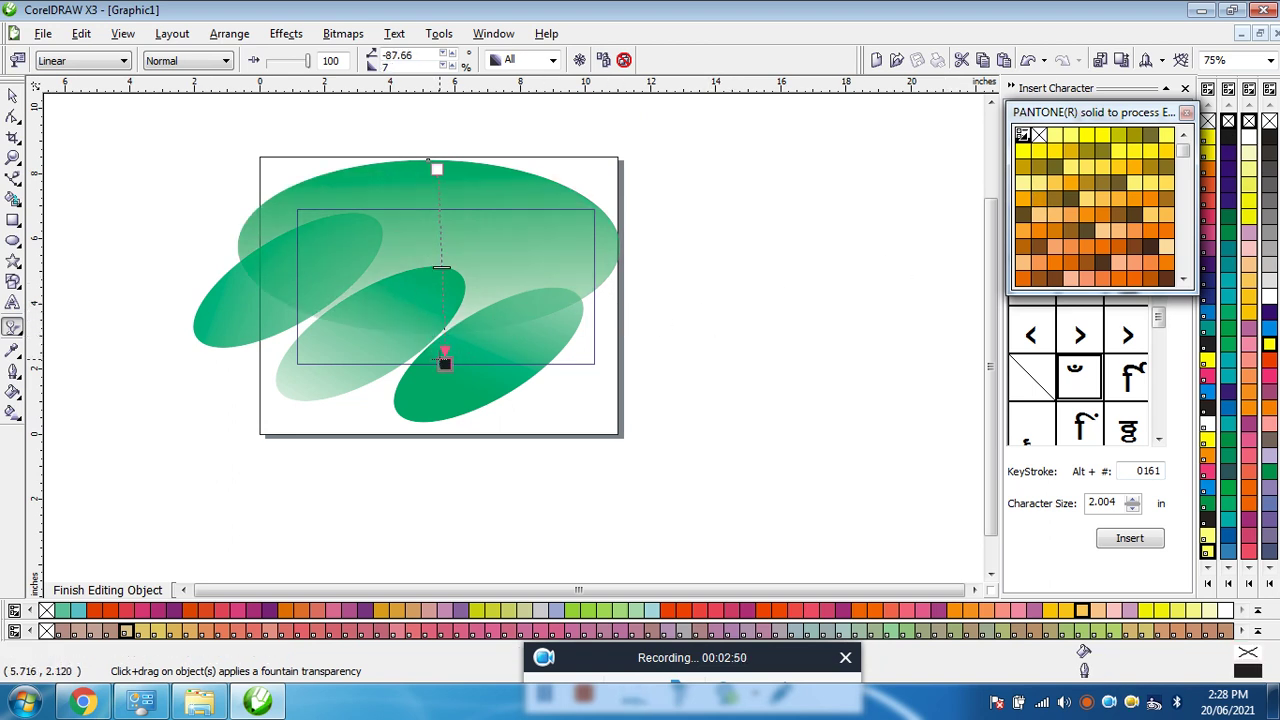
{"action": "key", "text": "Escape"}
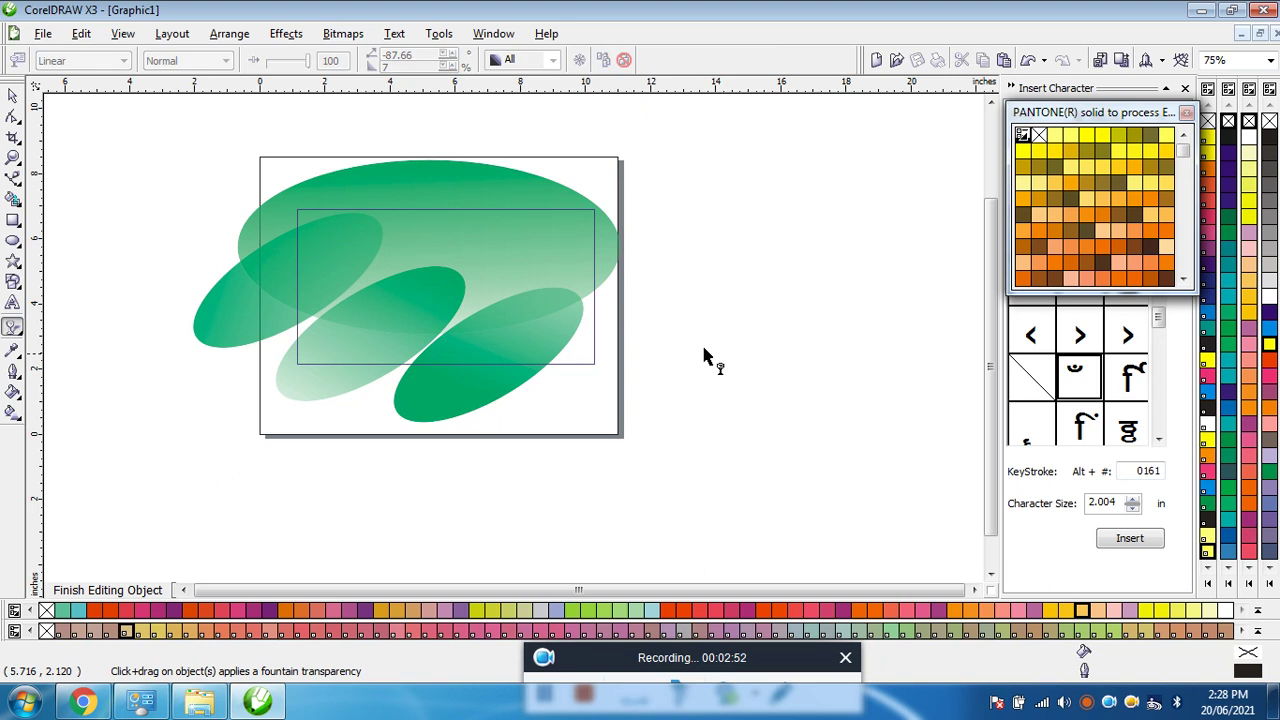
Finish editing the PowerClip contents and inspect the clipped large ellipse in the green rectangle up close.
{"action": "left_click", "coordinate": [13, 96]}
{"action": "left_click", "coordinate": [107, 590]}
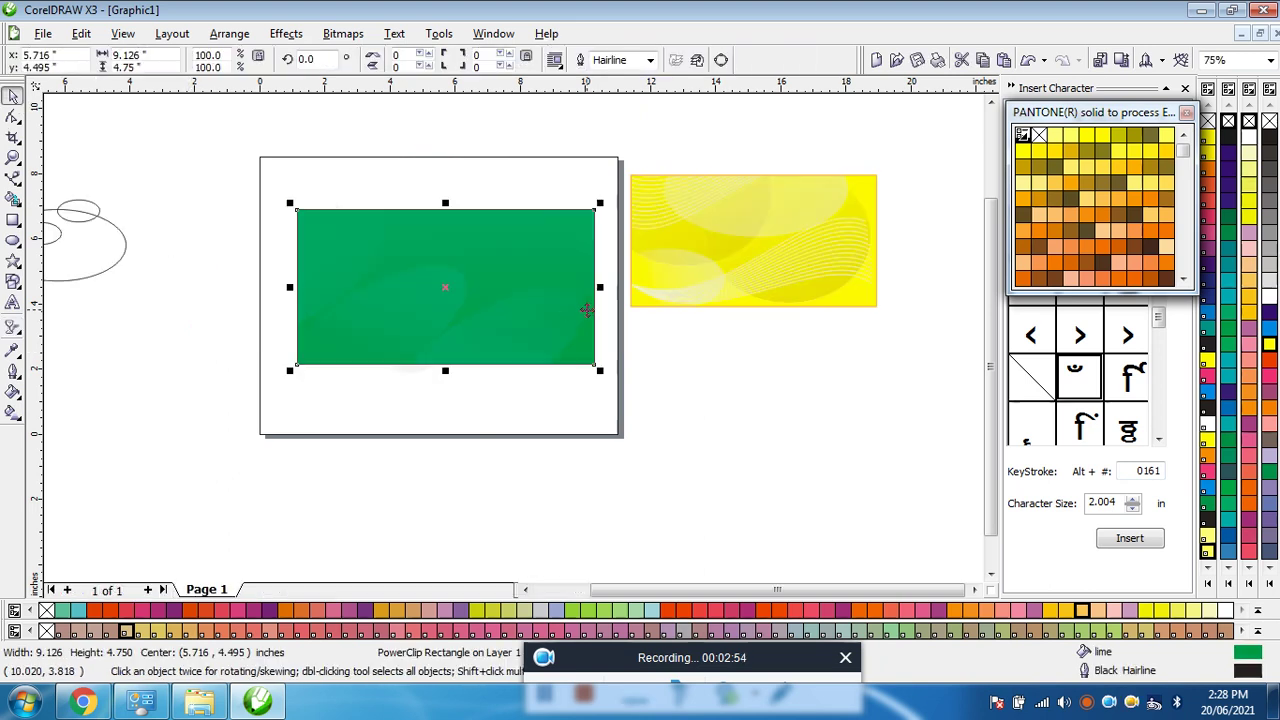
{"action": "scroll", "coordinate": [612, 286], "scroll_direction": "up", "scroll_amount": 1}
{"action": "scroll", "coordinate": [514, 342], "scroll_direction": "down", "scroll_amount": 1}
{"action": "scroll", "coordinate": [514, 338], "scroll_direction": "up", "scroll_amount": 1}
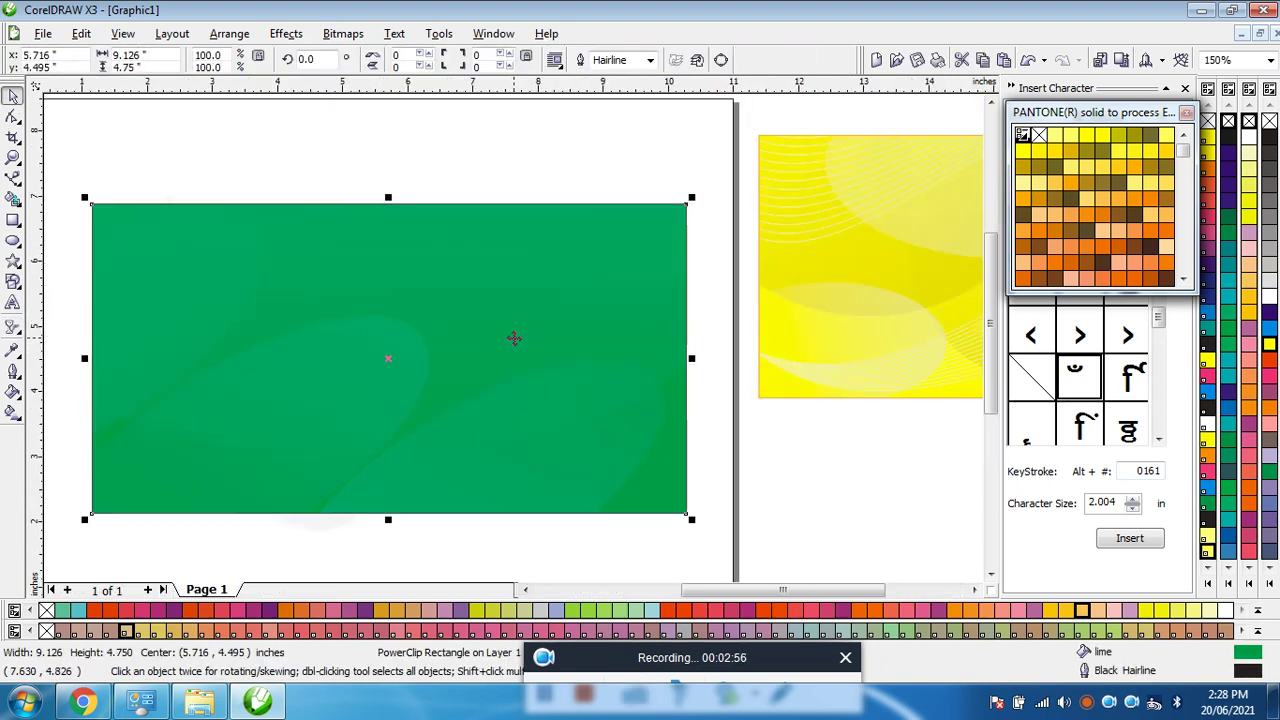
{"action": "scroll", "coordinate": [508, 337], "scroll_direction": "down", "scroll_amount": 1}
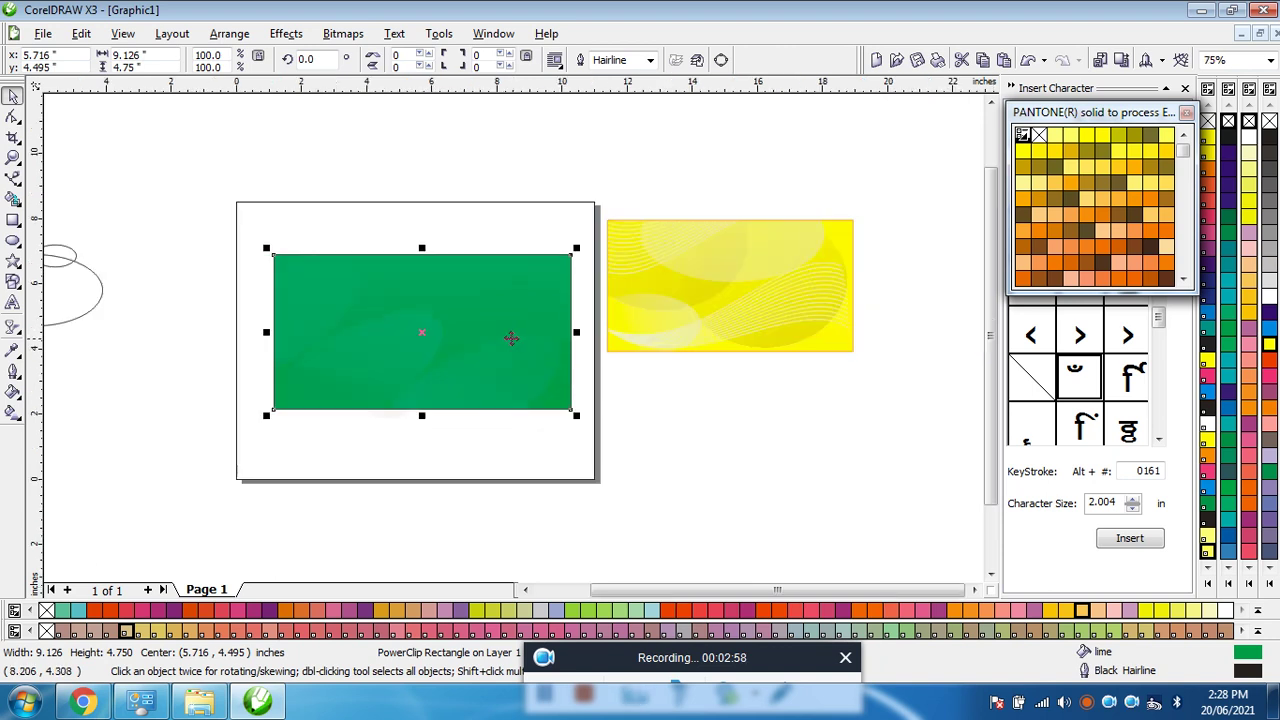
{"action": "scroll", "coordinate": [323, 360], "scroll_direction": "up", "scroll_amount": 2}
{"action": "scroll", "coordinate": [471, 420], "scroll_direction": "up", "scroll_amount": 1}
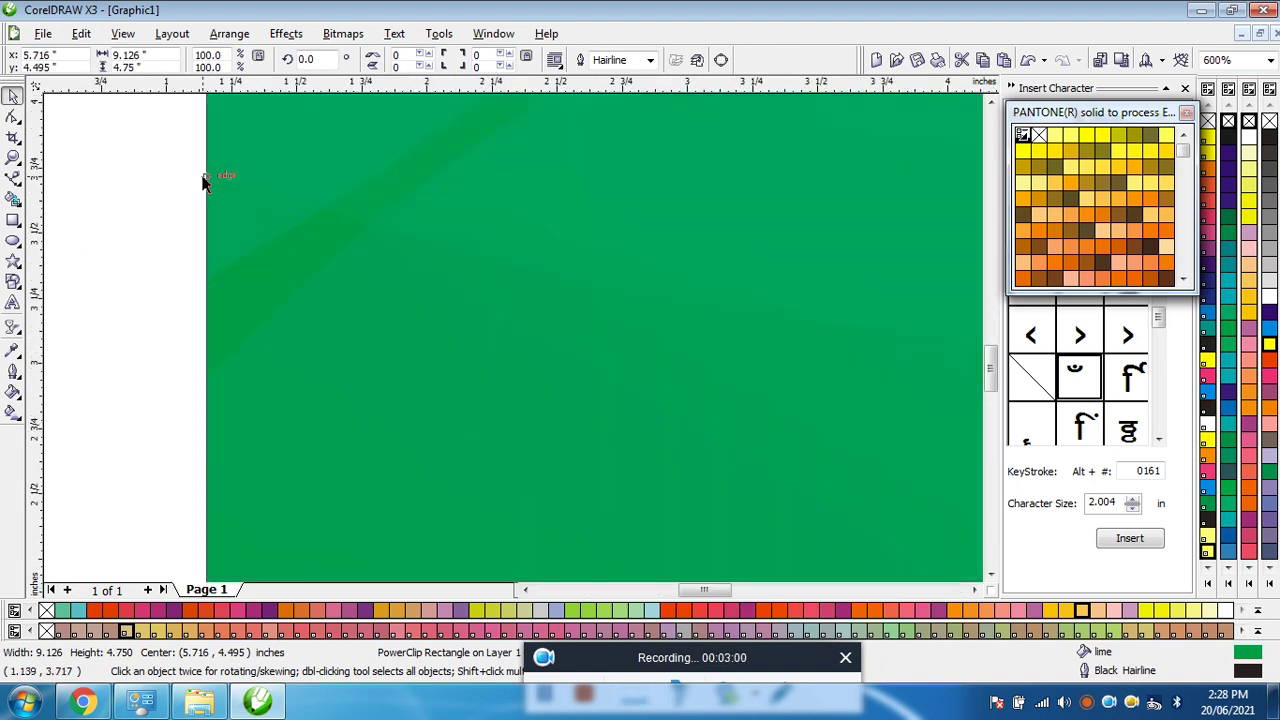
{"action": "key", "text": "Escape"}
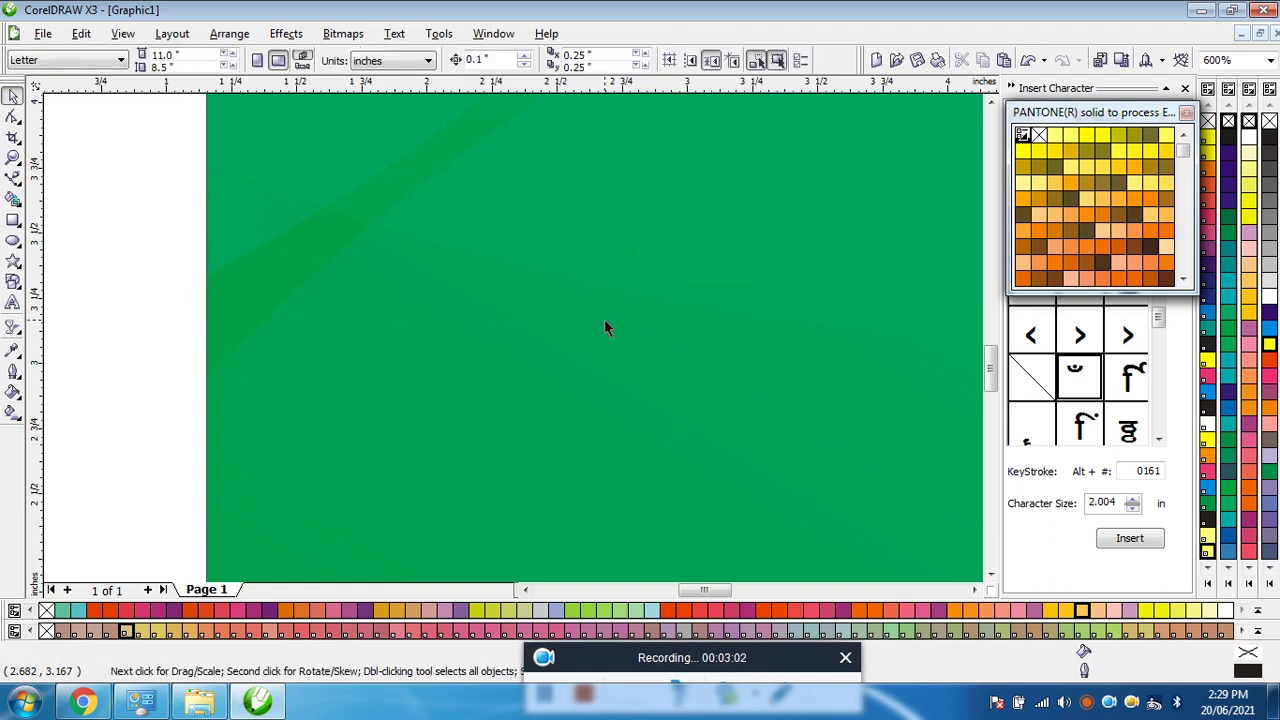
{"action": "scroll", "coordinate": [457, 345], "scroll_direction": "down", "scroll_amount": 3}
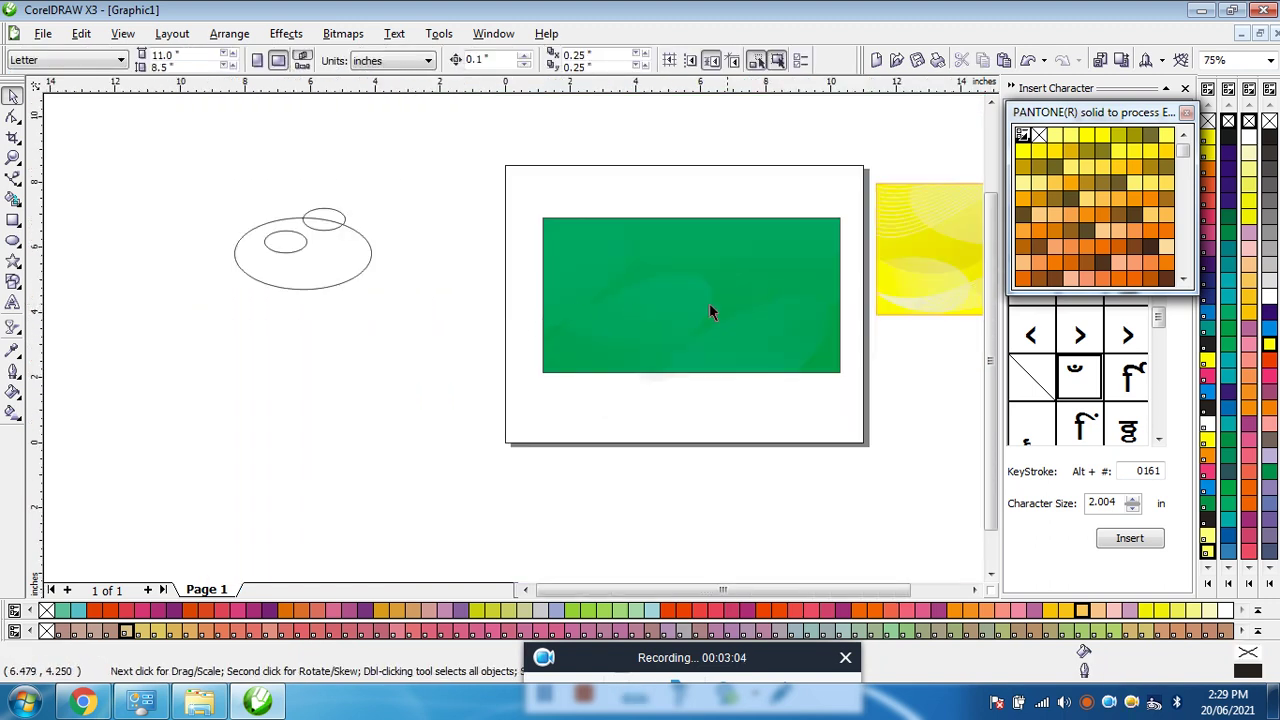
{"action": "left_click", "coordinate": [13, 182]}
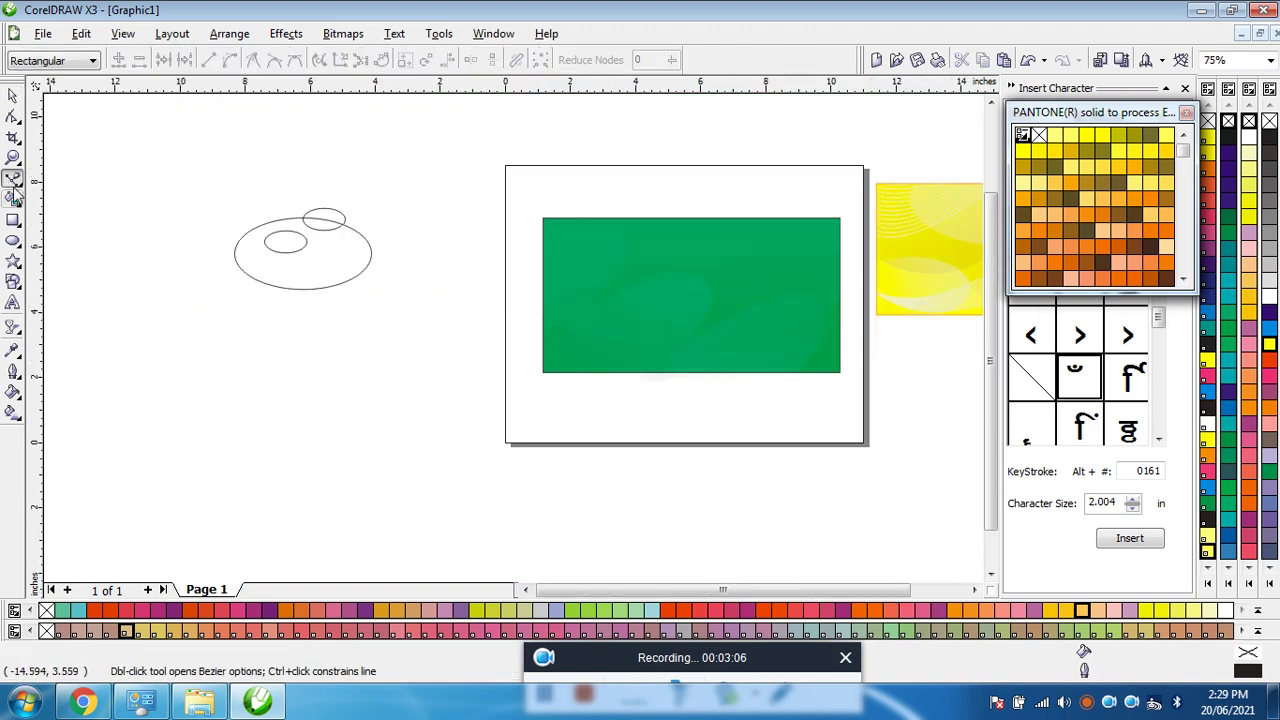
{"action": "mouse_move", "coordinate": [540, 660]}
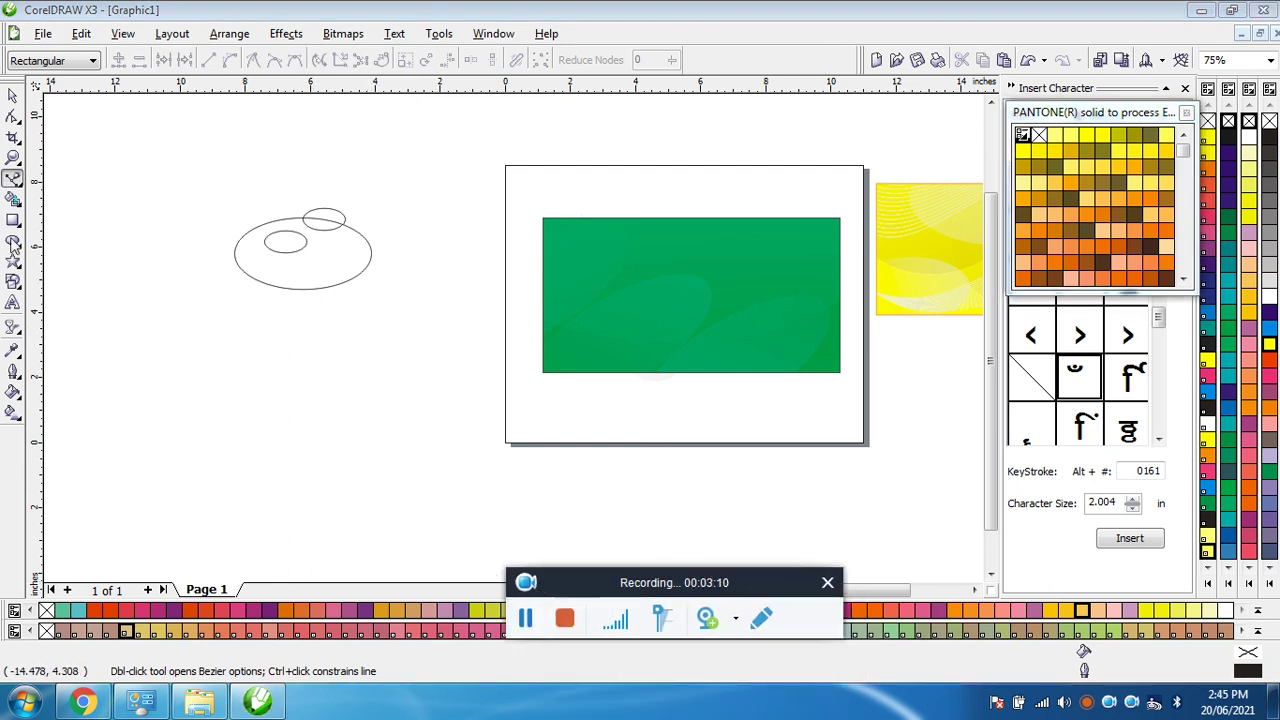
{"action": "left_click", "coordinate": [19, 189]}
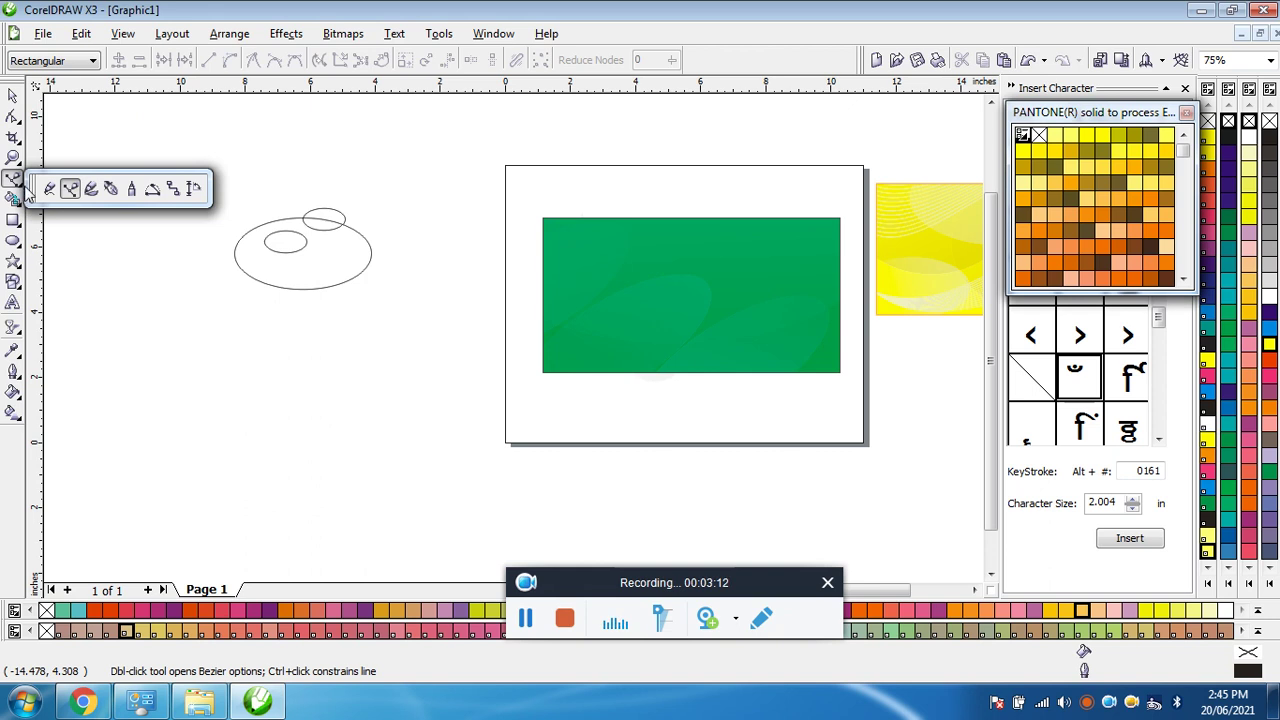
{"action": "left_click", "coordinate": [70, 188]}
{"action": "left_click_drag", "start_coordinate": [274, 402], "coordinate": [608, 403]}
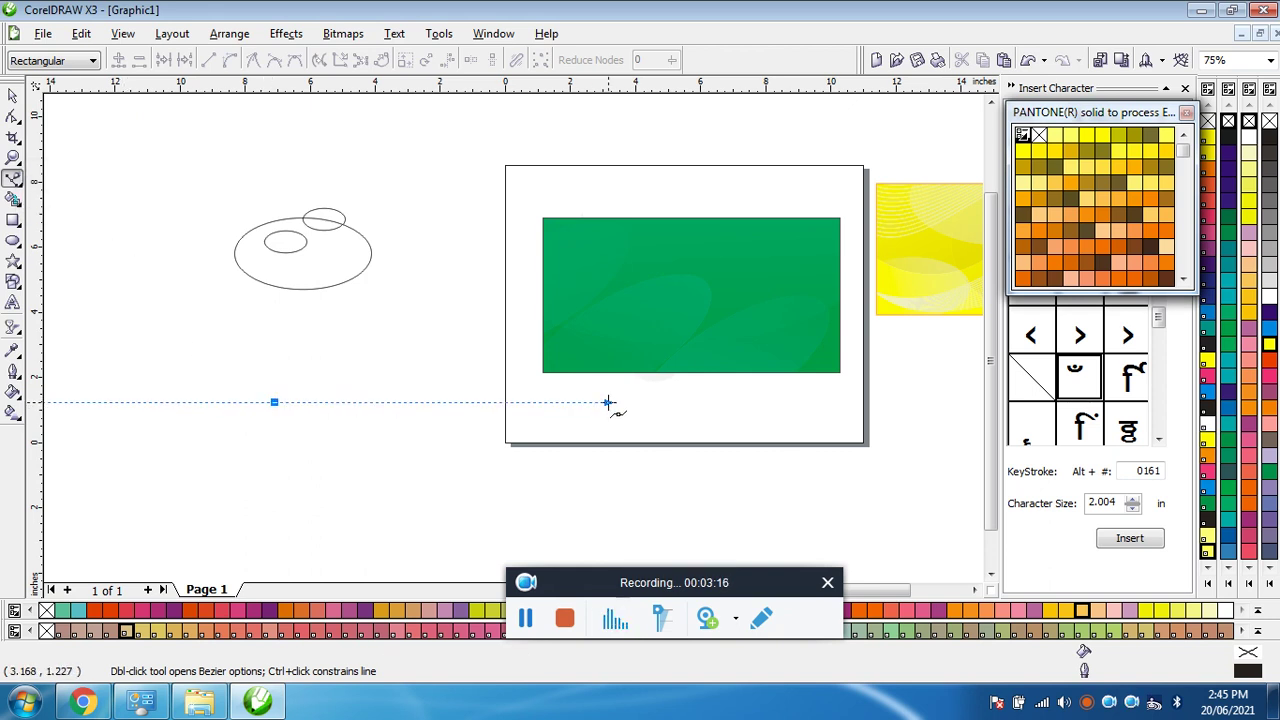
{"action": "left_click", "coordinate": [13, 95]}
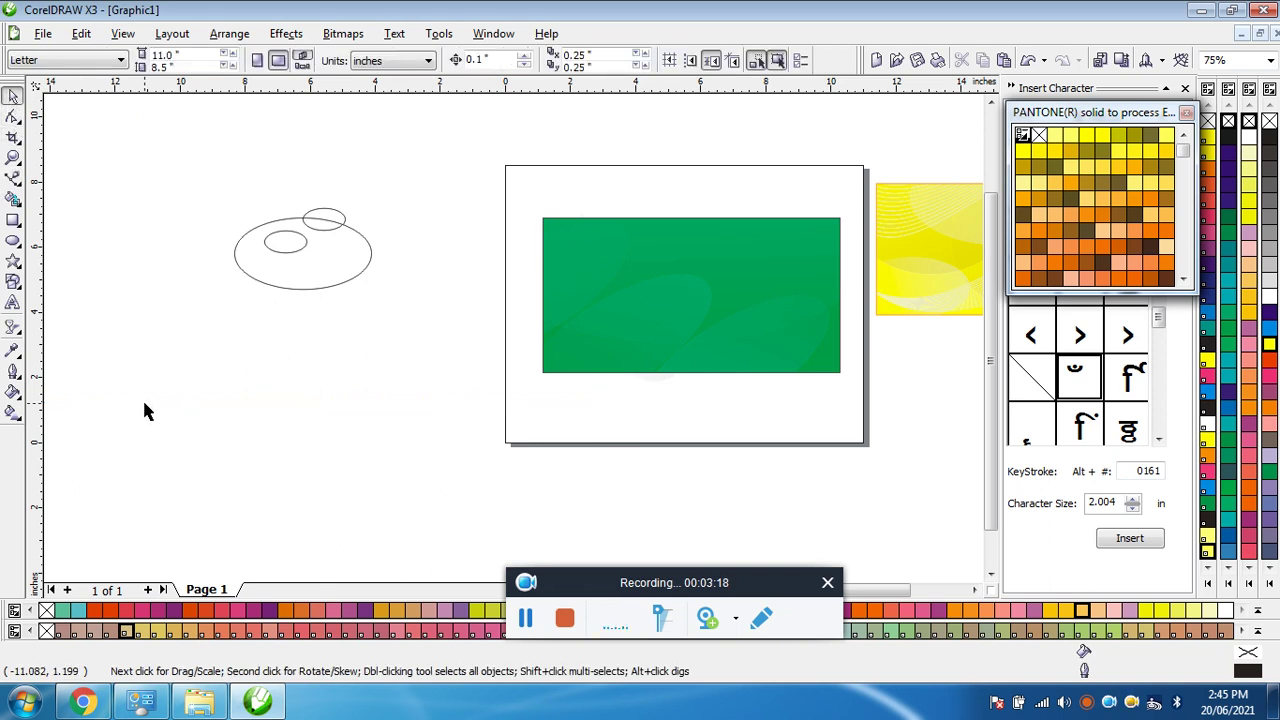
{"action": "left_click", "coordinate": [13, 116]}
Draw a nearly horizontal Bezier line about 10.68 inches long below the rectangle, running from left of the page onto it.
{"action": "left_click", "coordinate": [13, 178]}
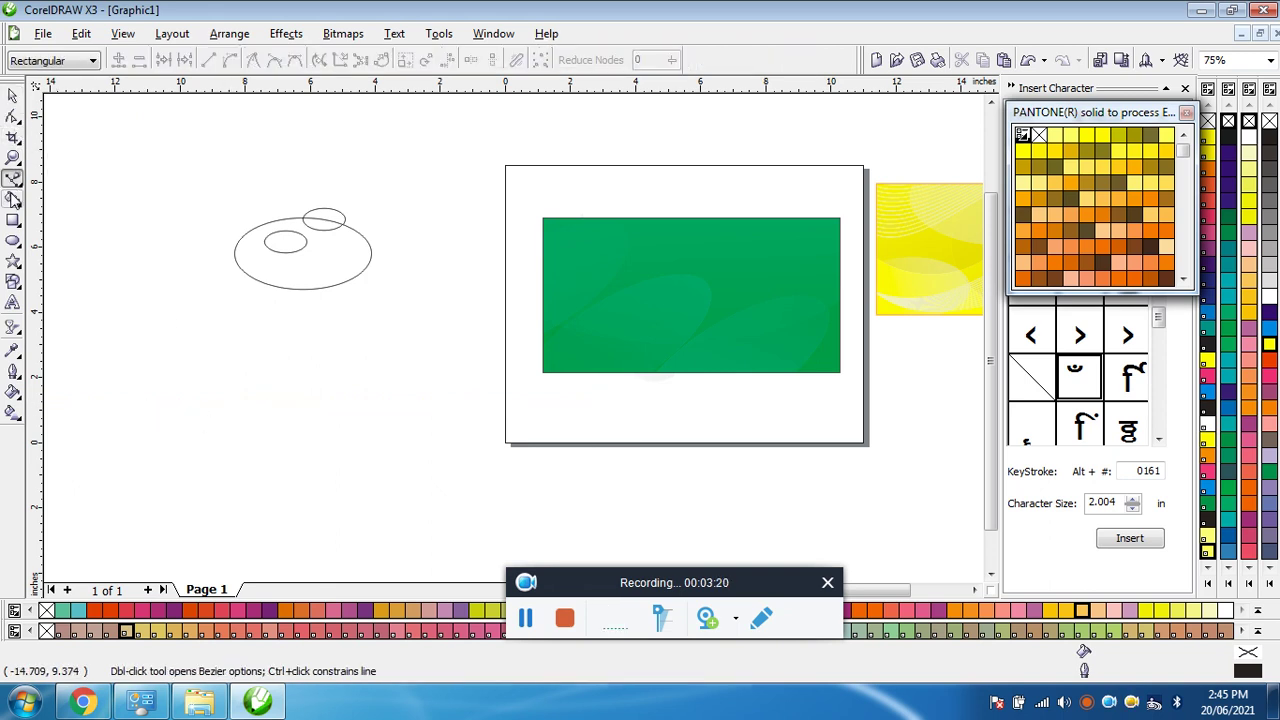
{"action": "left_click_drag", "start_coordinate": [278, 399], "coordinate": [623, 397]}
{"action": "left_click", "coordinate": [625, 397]}
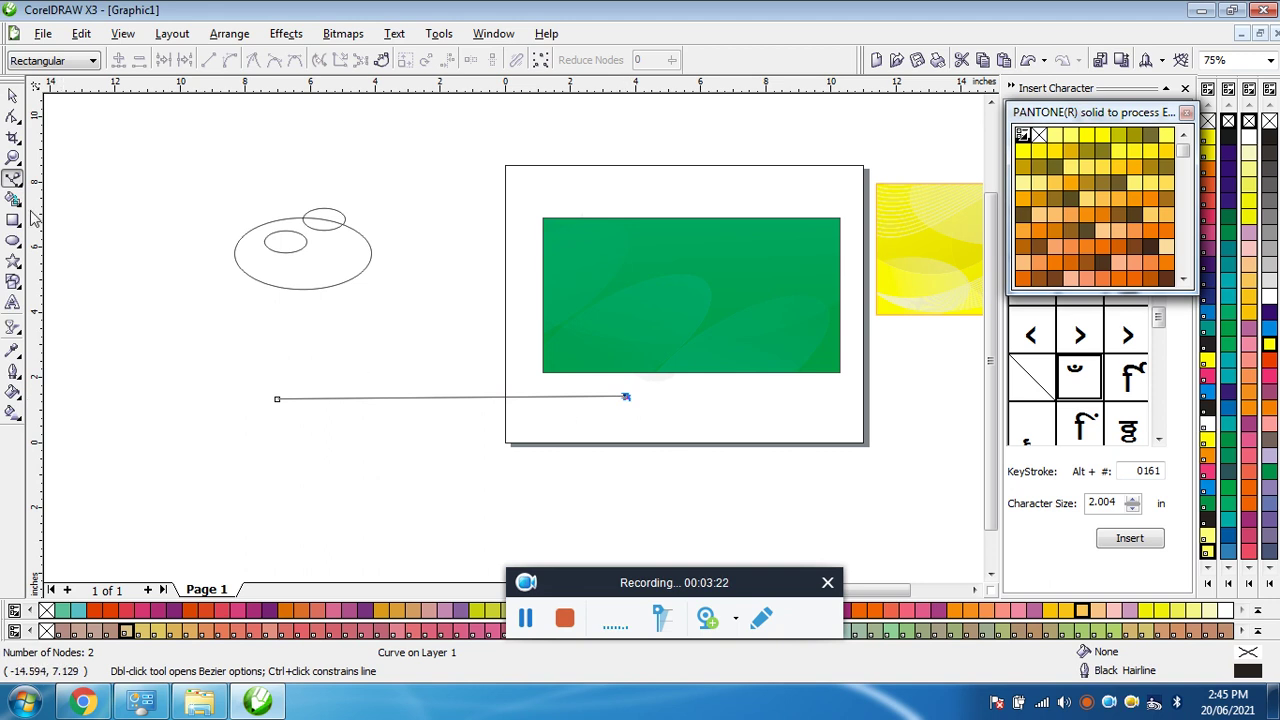
{"action": "left_click", "coordinate": [13, 95]}
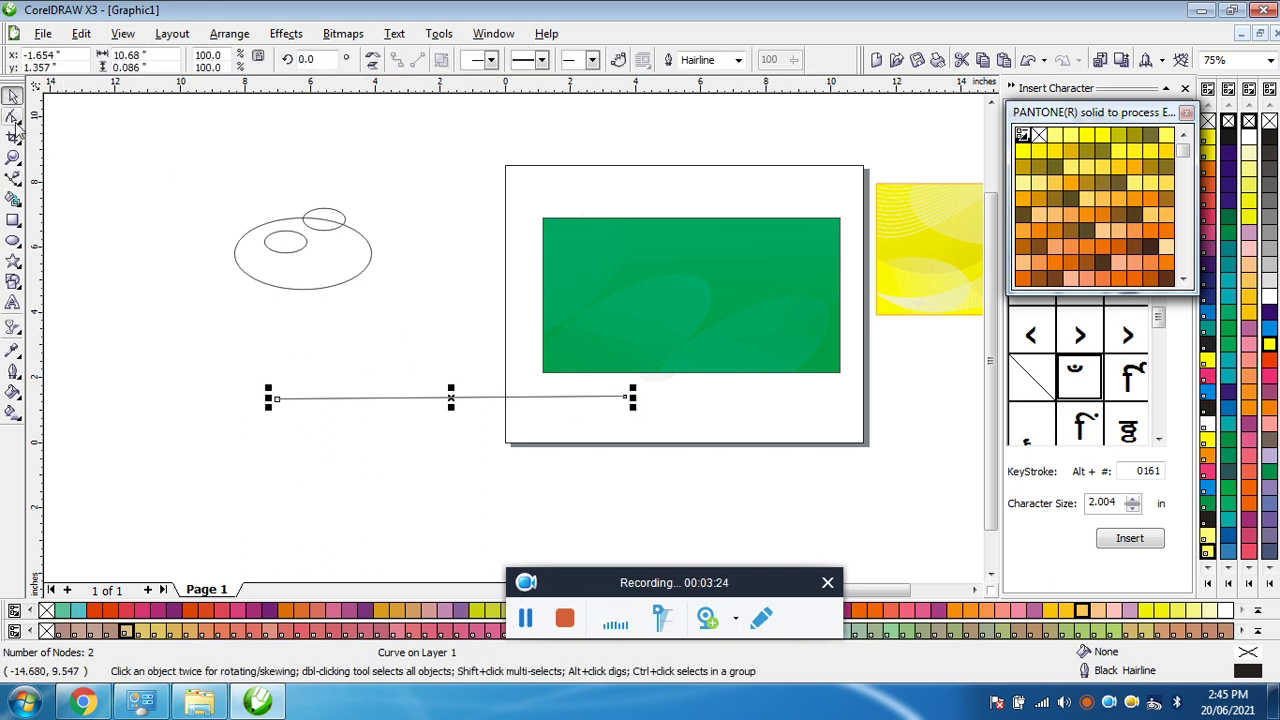
Bend the line into a shallow S-curve that dips near its left end and levels out toward its right end.
{"action": "left_click", "coordinate": [13, 116]}
{"action": "left_click", "coordinate": [625, 397]}
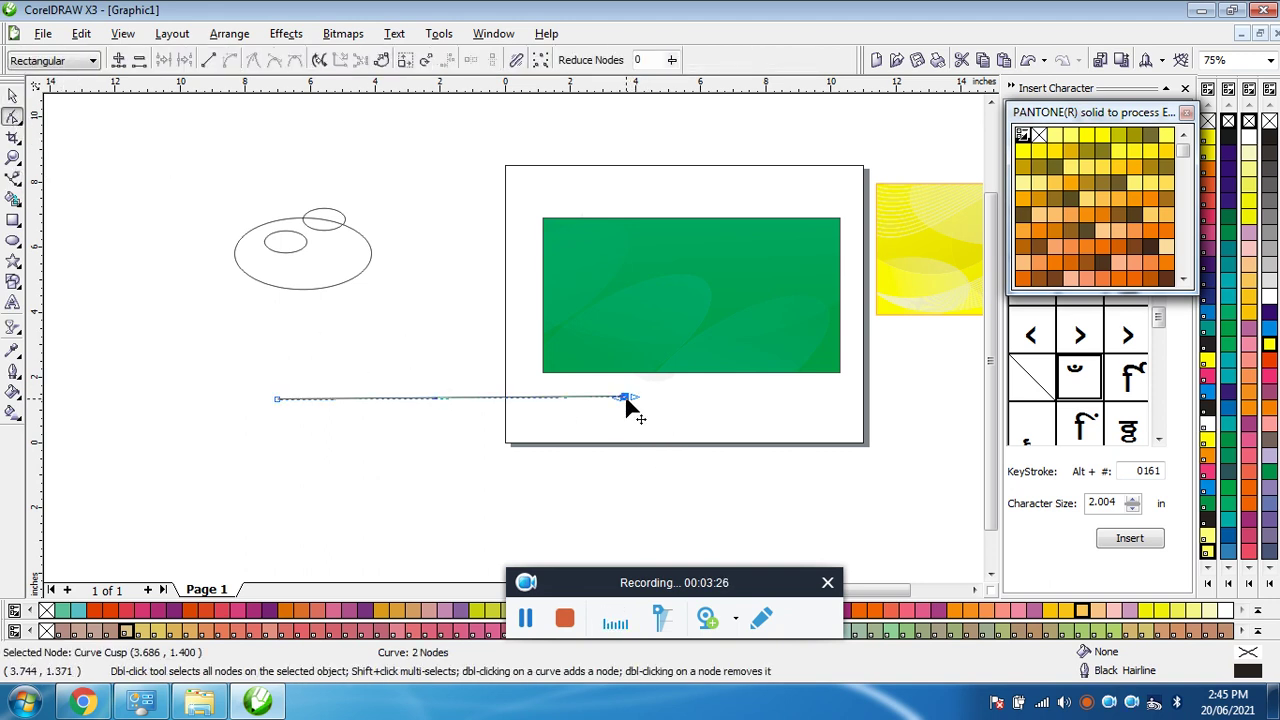
{"action": "left_click_drag", "start_coordinate": [626, 399], "coordinate": [350, 481]}
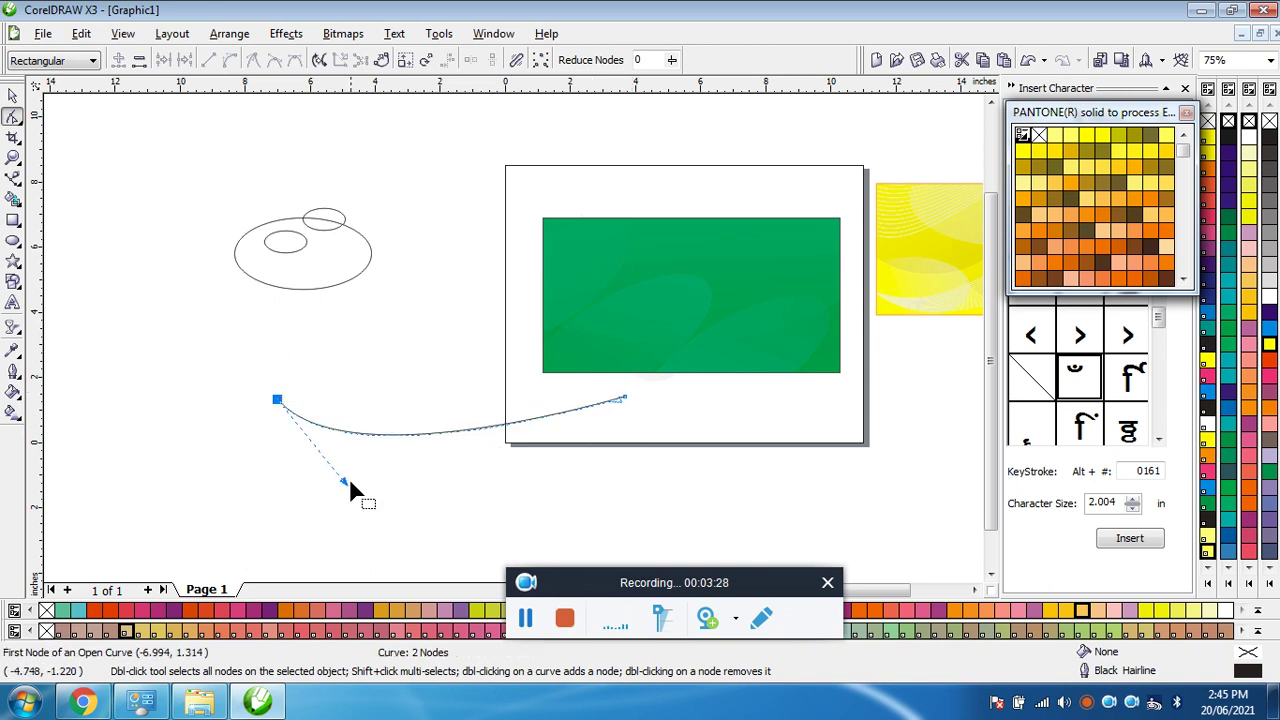
{"action": "left_click_drag", "start_coordinate": [620, 398], "coordinate": [492, 397]}
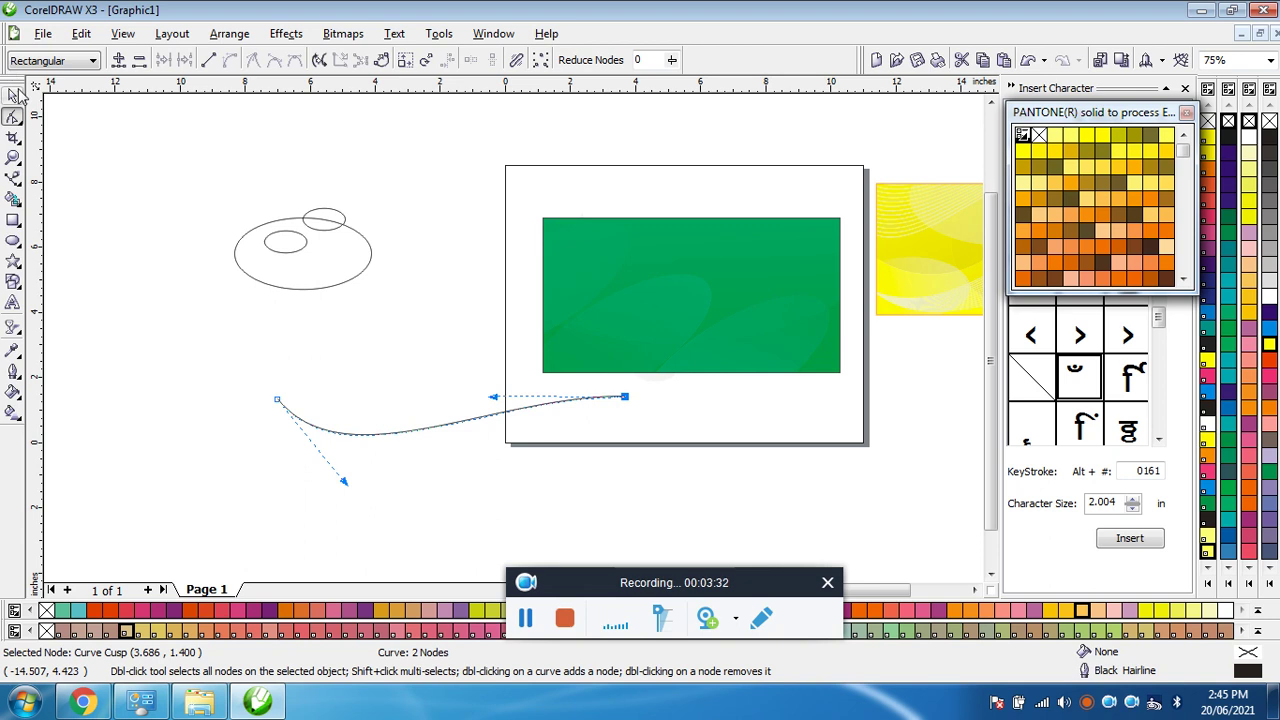
{"action": "left_click", "coordinate": [14, 95]}
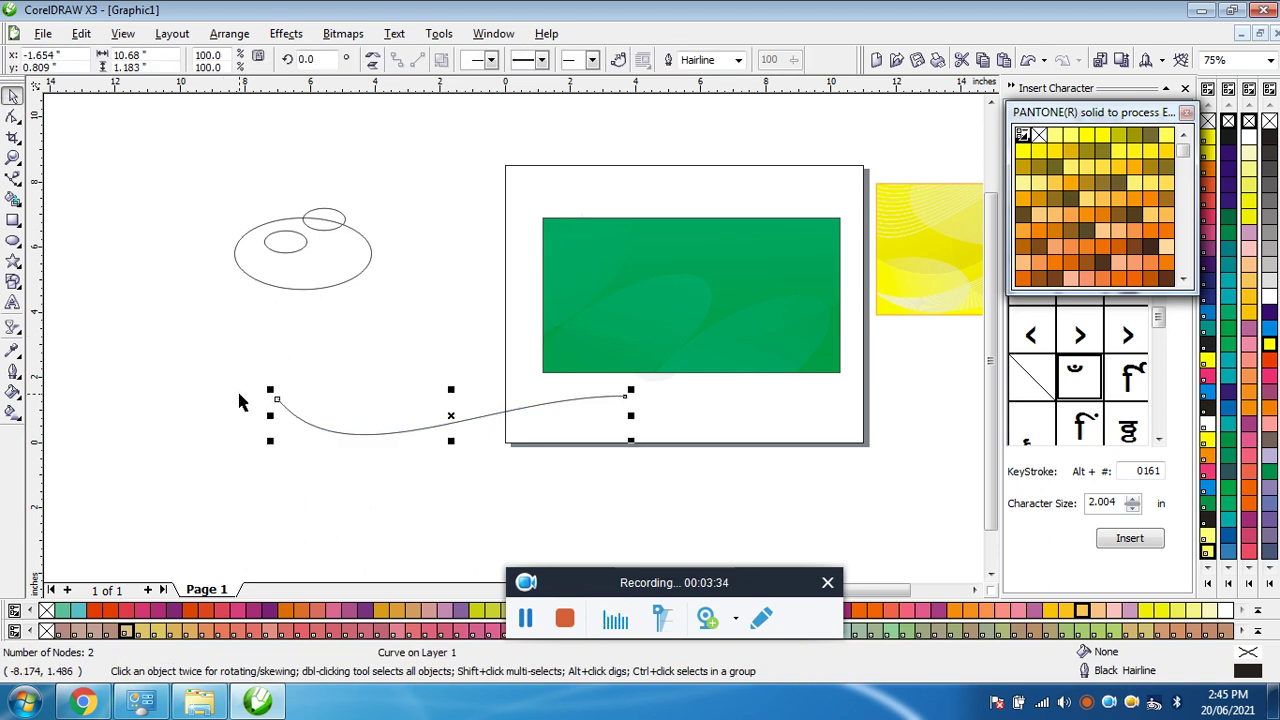
Make a copy of the curve rotated about 2.7° counterclockwise around its left end.
{"action": "left_click", "coordinate": [280, 410]}
{"action": "left_click", "coordinate": [287, 413]}
{"action": "key", "text": "F10"}
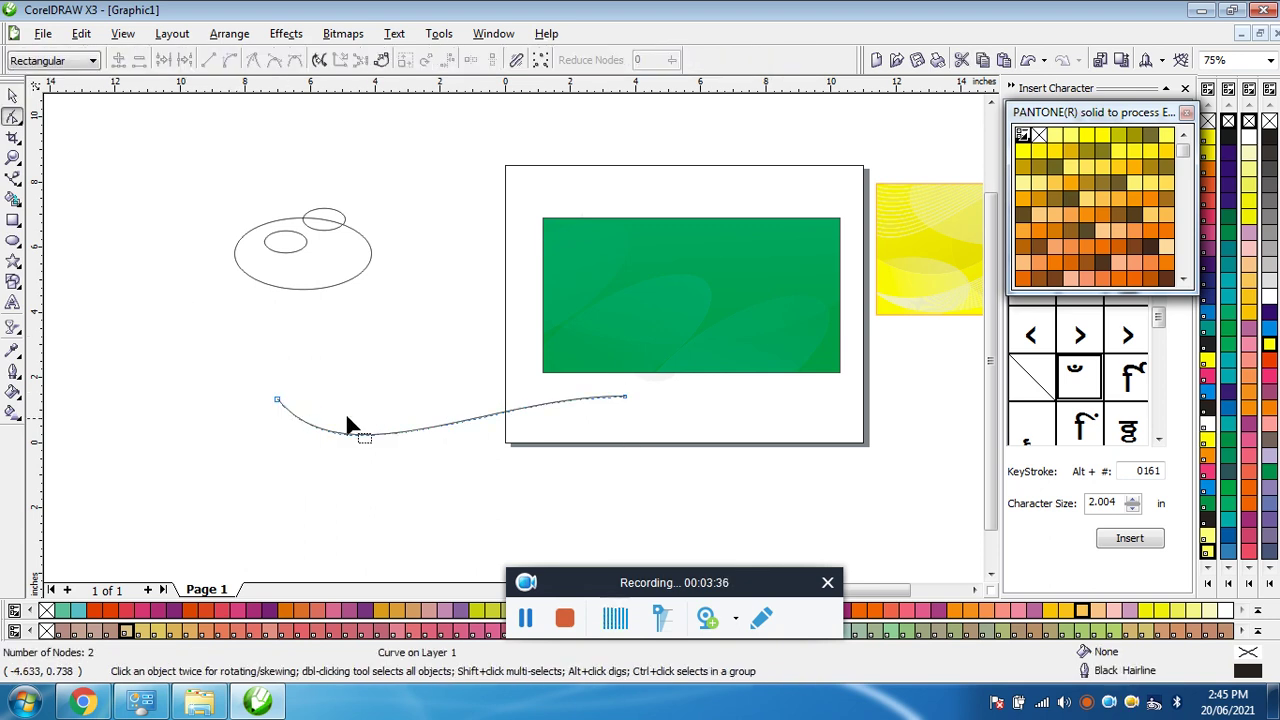
{"action": "left_click", "coordinate": [14, 95]}
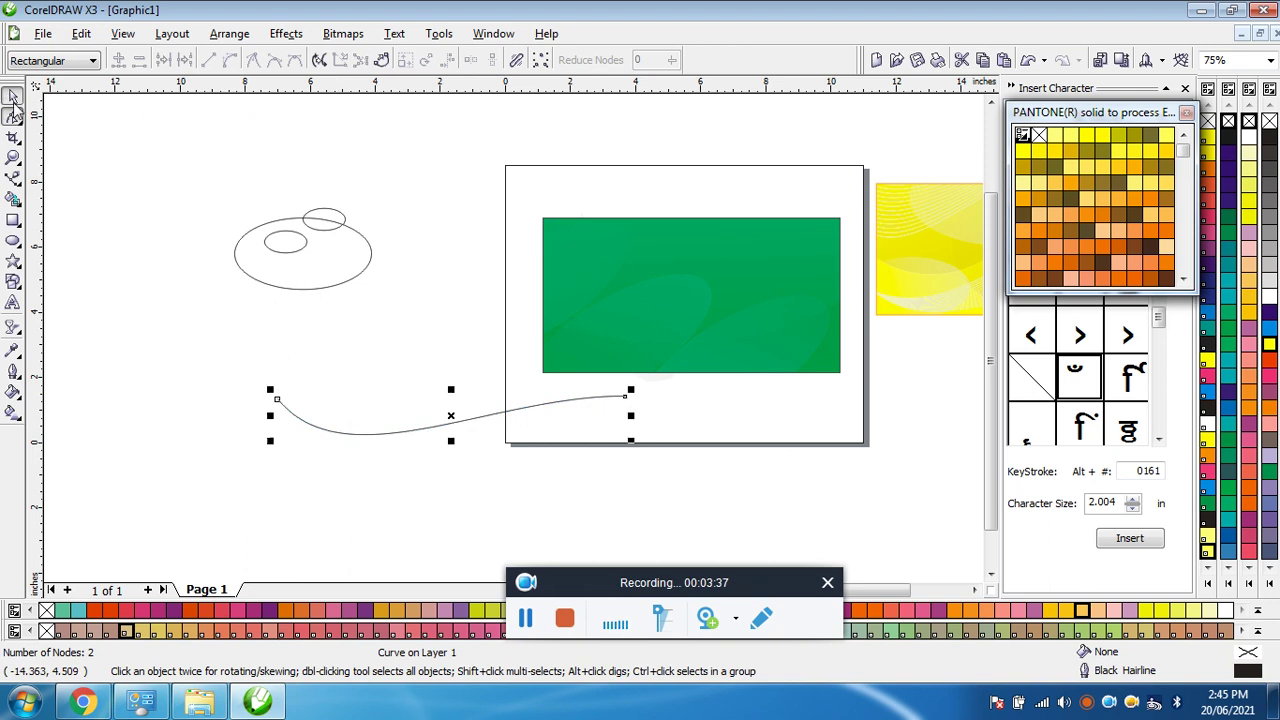
{"action": "left_click", "coordinate": [398, 433]}
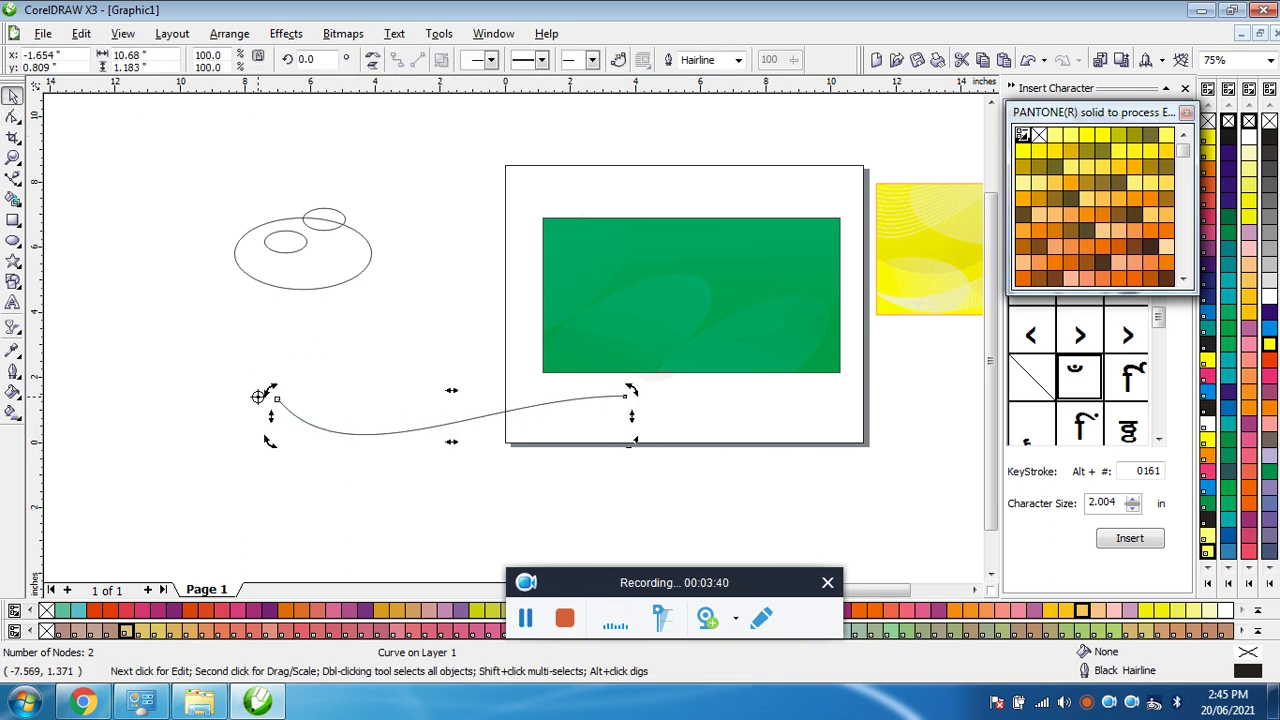
{"action": "left_click_drag", "start_coordinate": [634, 388], "coordinate": [629, 378]}
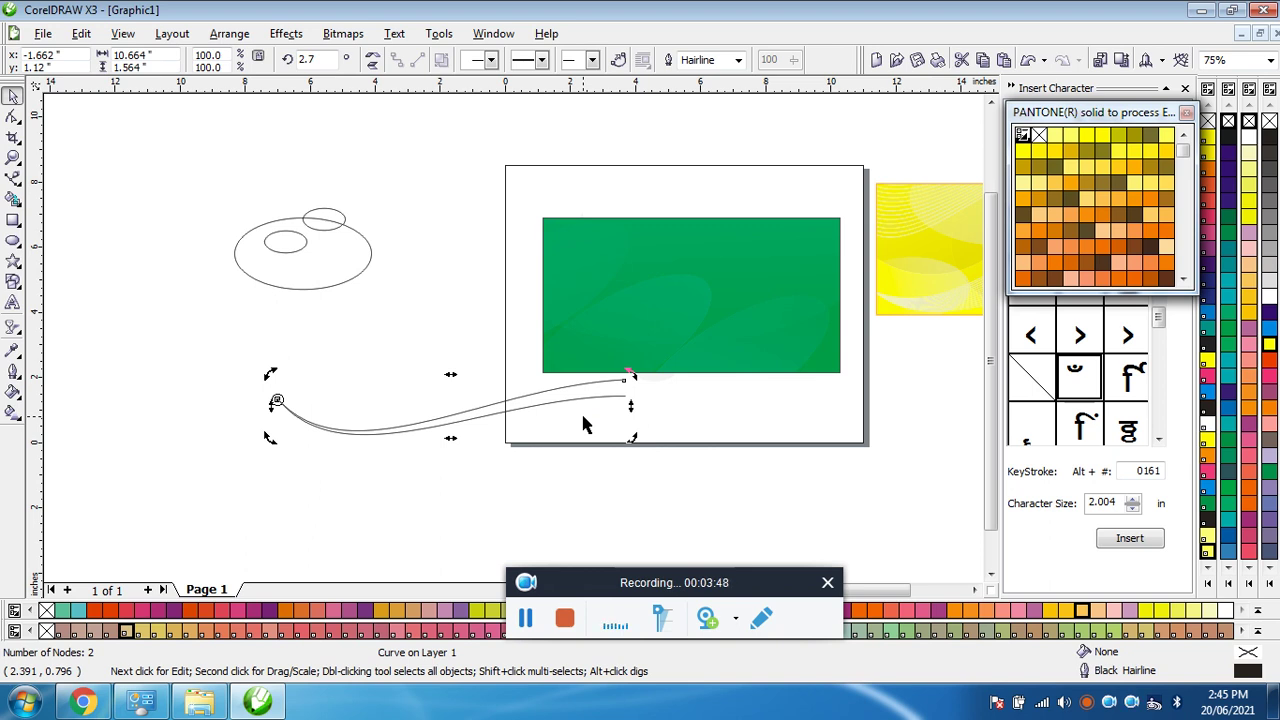
Repeat the rotated copy eleven times to build a fan of curves spreading upward from the shared left end.
{"action": "key", "text": "ctrl+r"}
{"action": "key", "text": "ctrl+r"}
{"action": "key", "text": "ctrl+r"}
{"action": "key", "text": "ctrl+r"}
{"action": "key", "text": "ctrl+r"}
{"action": "key", "text": "ctrl+r"}
{"action": "key", "text": "ctrl+r"}
{"action": "key", "text": "ctrl+r"}
{"action": "key", "text": "ctrl+r"}
{"action": "key", "text": "ctrl+r"}
{"action": "key", "text": "ctrl+r"}
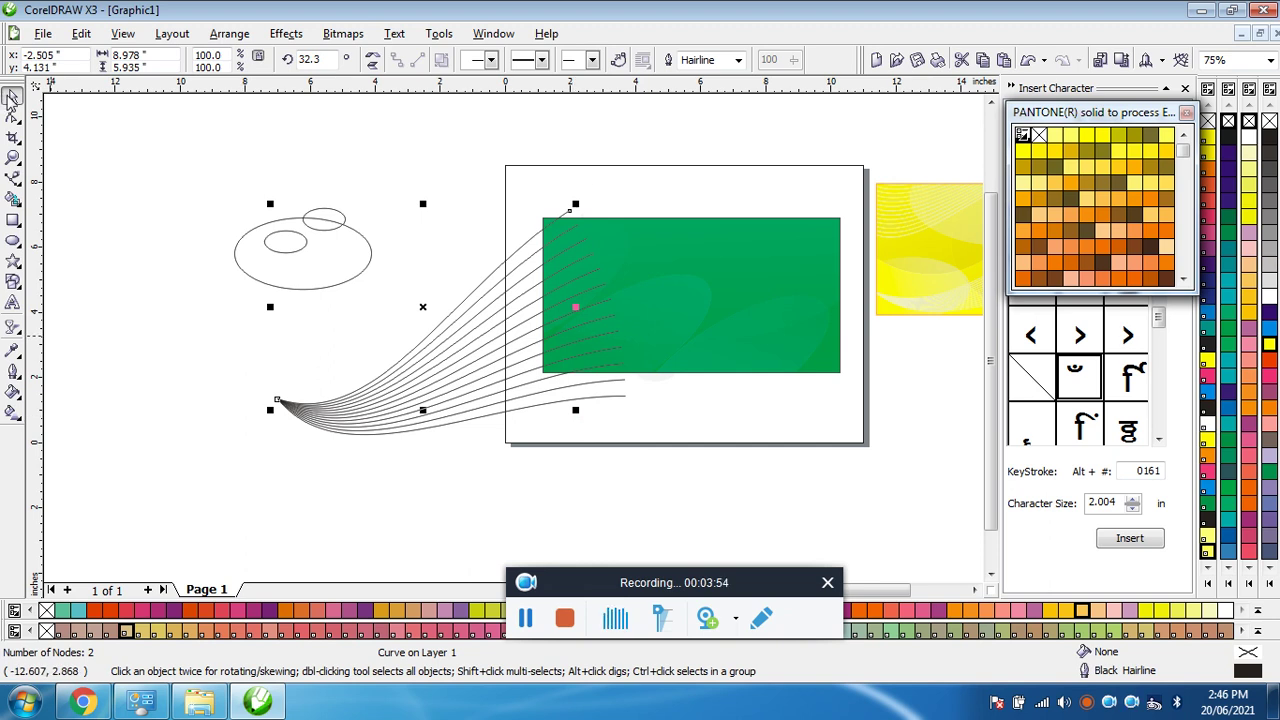
Try a white outline on the uppermost curve of the fan and change it to blue.
{"action": "right_click", "coordinate": [1268, 296]}
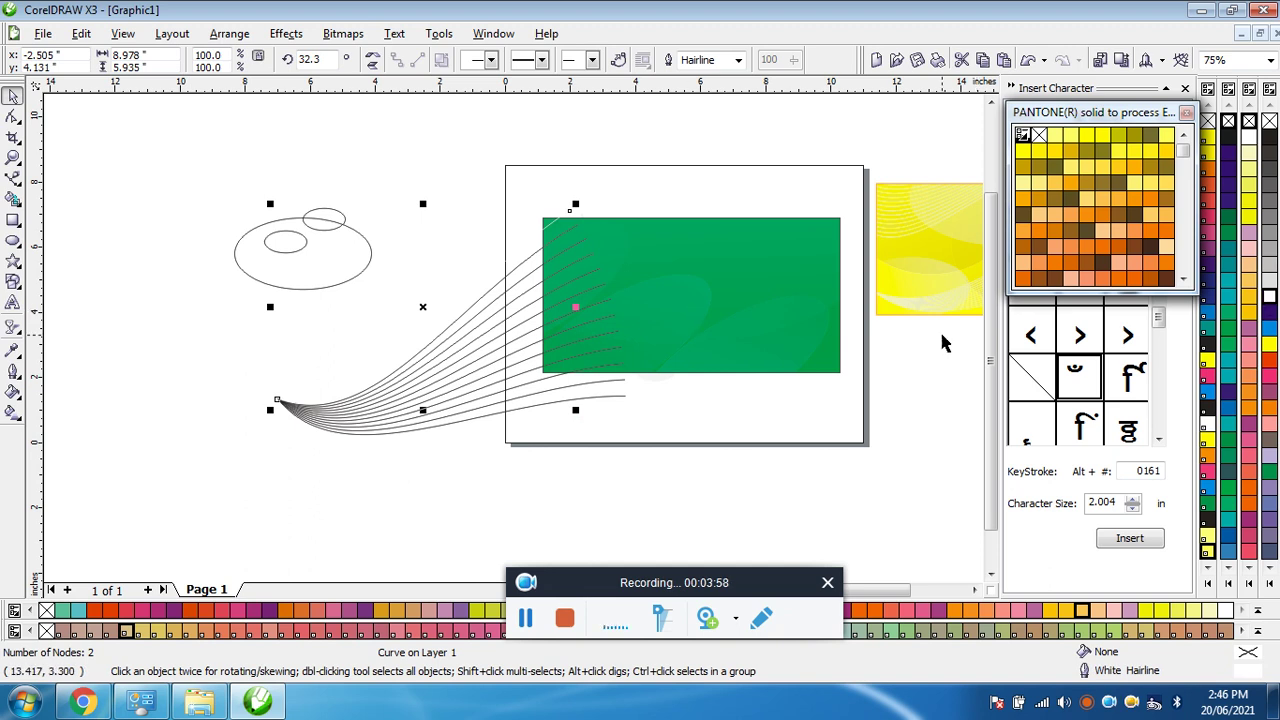
{"action": "right_click", "coordinate": [1270, 316]}
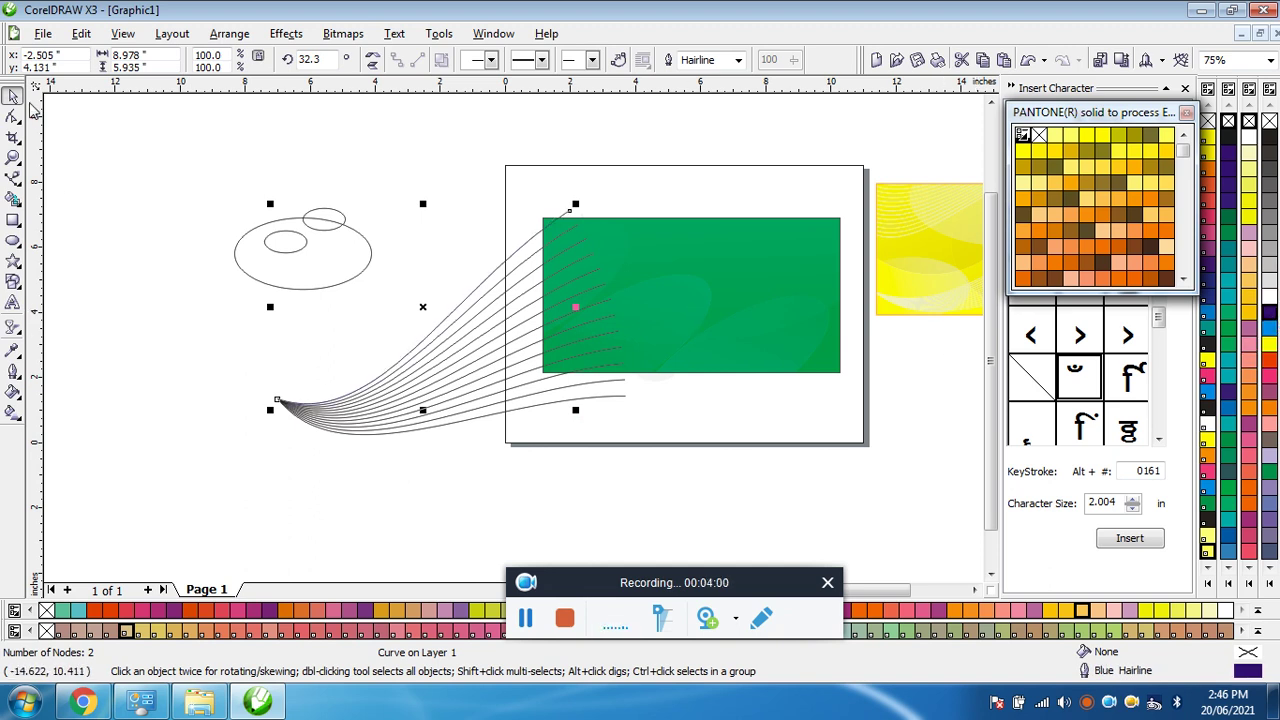
Move the loose outlined ellipses away from the fan of curves to the empty area at its upper left.
{"action": "left_click", "coordinate": [171, 206]}
{"action": "left_click_drag", "start_coordinate": [171, 206], "coordinate": [141, 184]}
{"action": "left_click", "coordinate": [318, 288]}
Recolour the outlines of all the fan curves to orange-red and shrink the fan to about 11.9 by 6.7 inches.
{"action": "left_click_drag", "start_coordinate": [225, 163], "coordinate": [668, 451]}
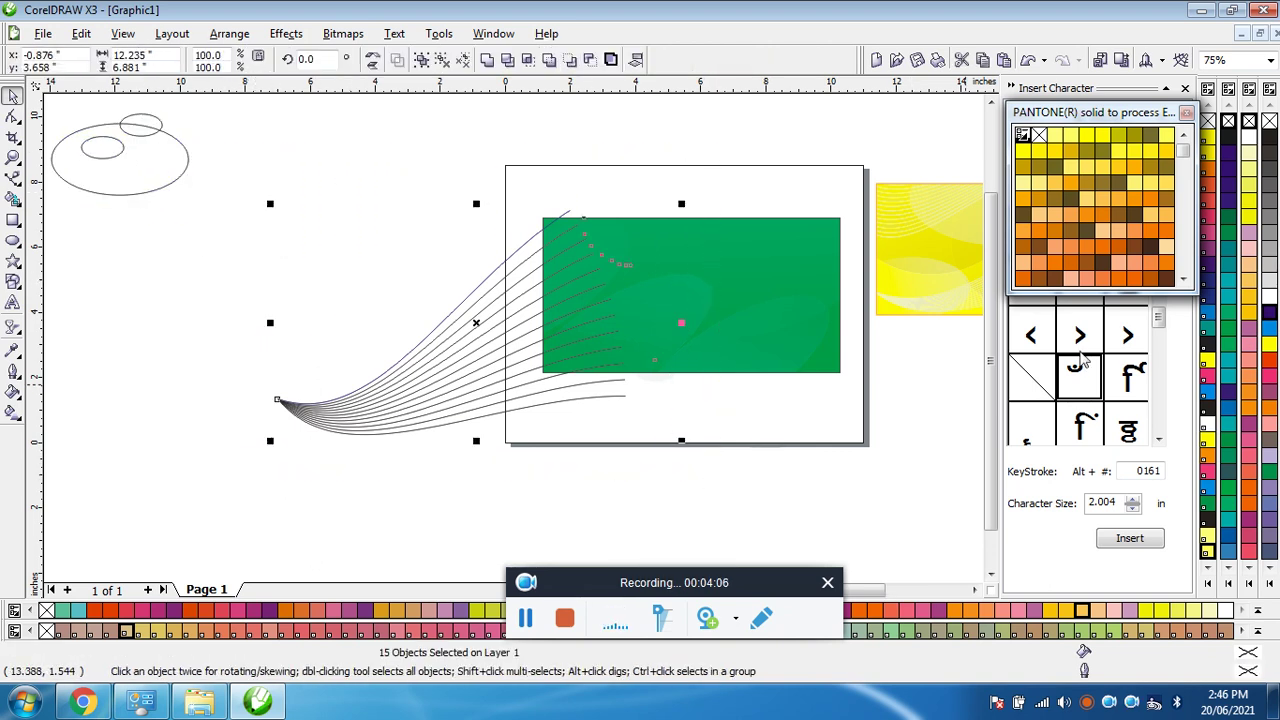
{"action": "right_click", "coordinate": [1268, 298]}
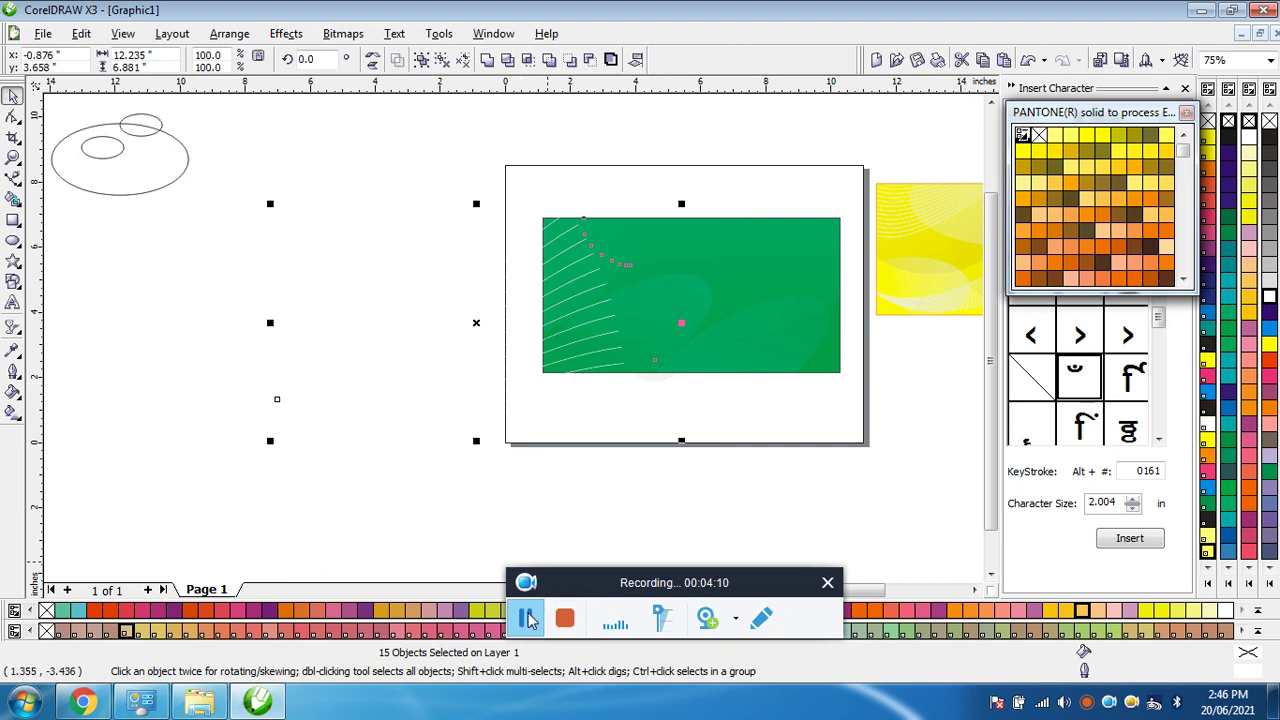
{"action": "right_click", "coordinate": [1265, 367]}
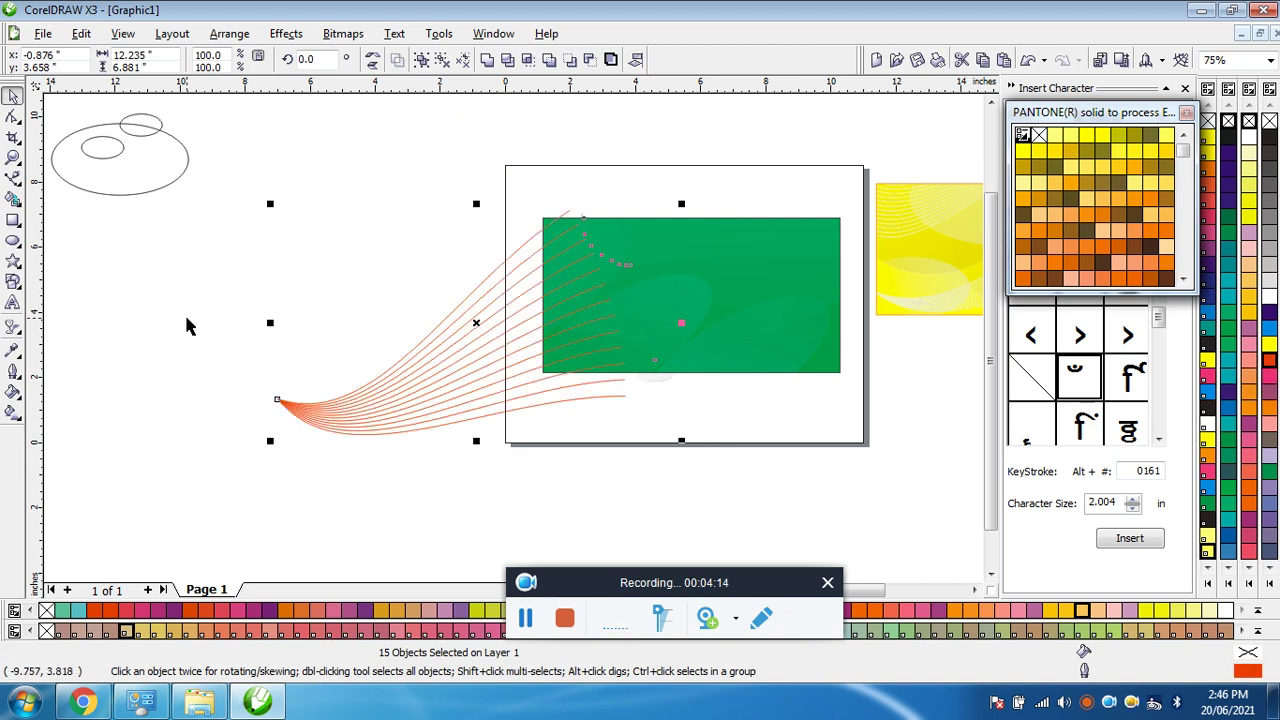
{"action": "mouse_move", "coordinate": [681, 440]}
{"action": "left_mouse_down"}
{"action": "mouse_move", "coordinate": [654, 434]}
{"action": "mouse_move", "coordinate": [671, 437]}
{"action": "left_mouse_up"}
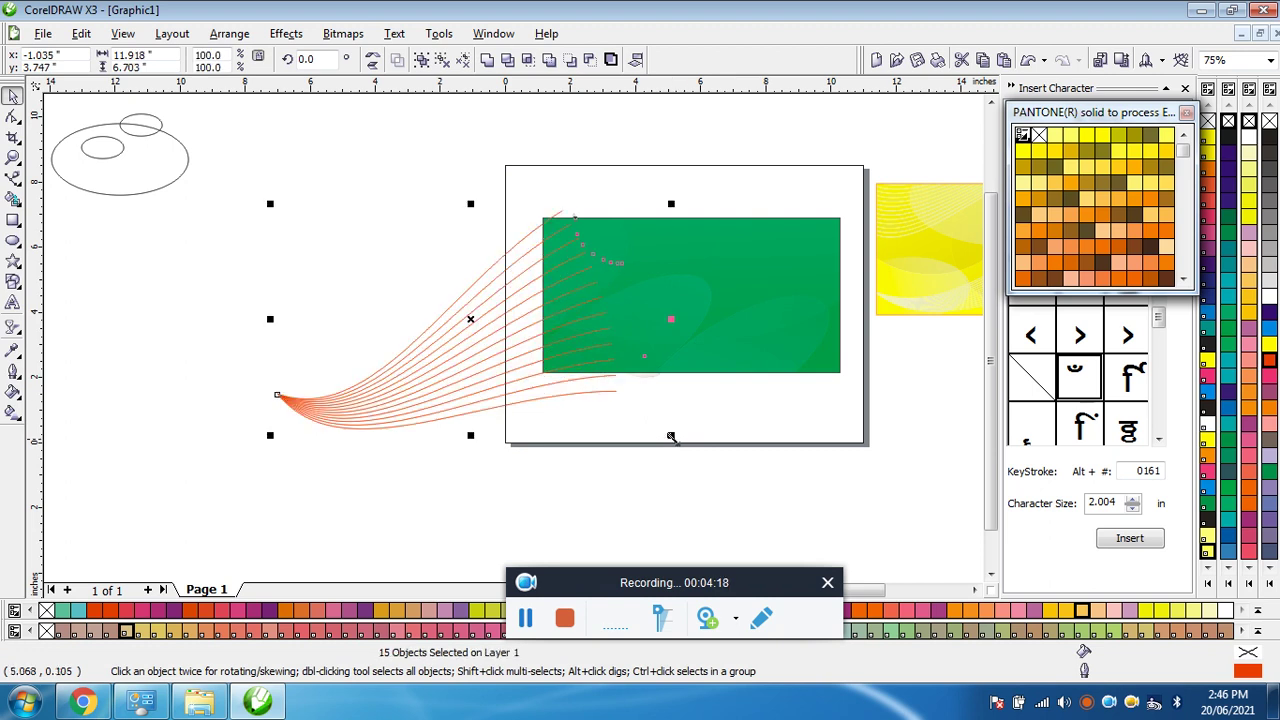
{"action": "left_click_drag", "start_coordinate": [422, 402], "coordinate": [580, 273]}
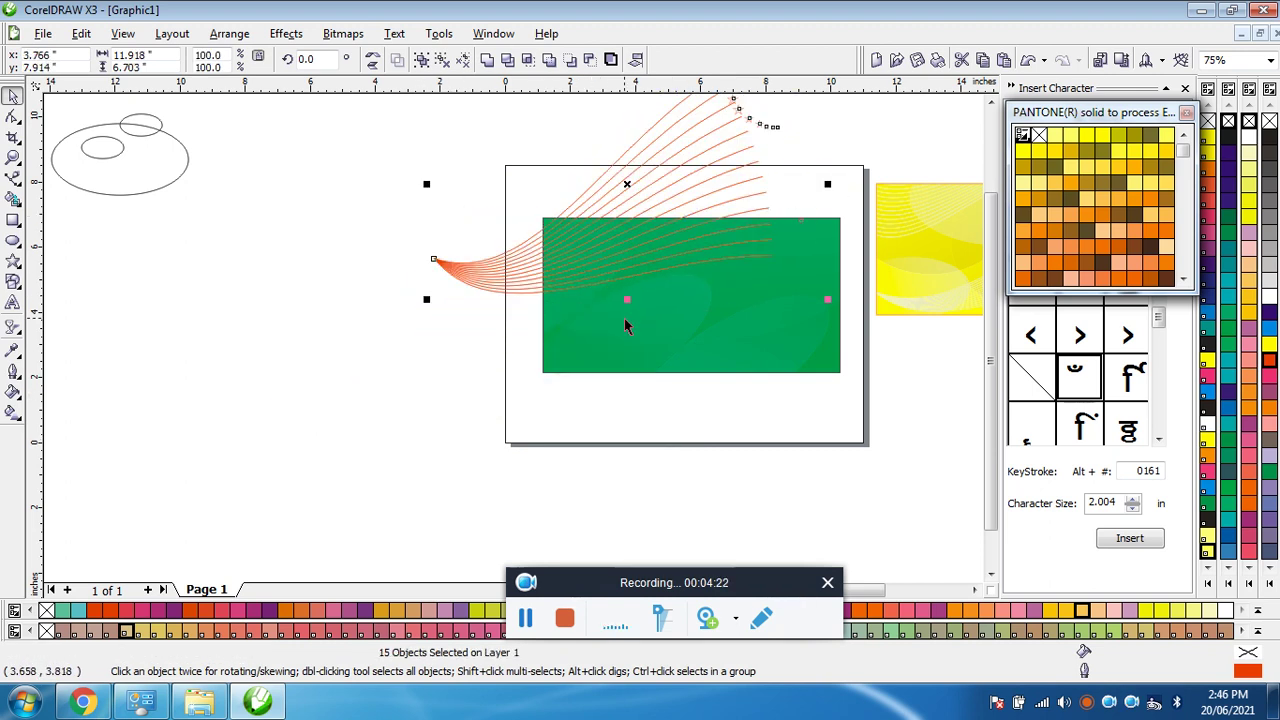
{"action": "key", "text": "ctrl+z"}
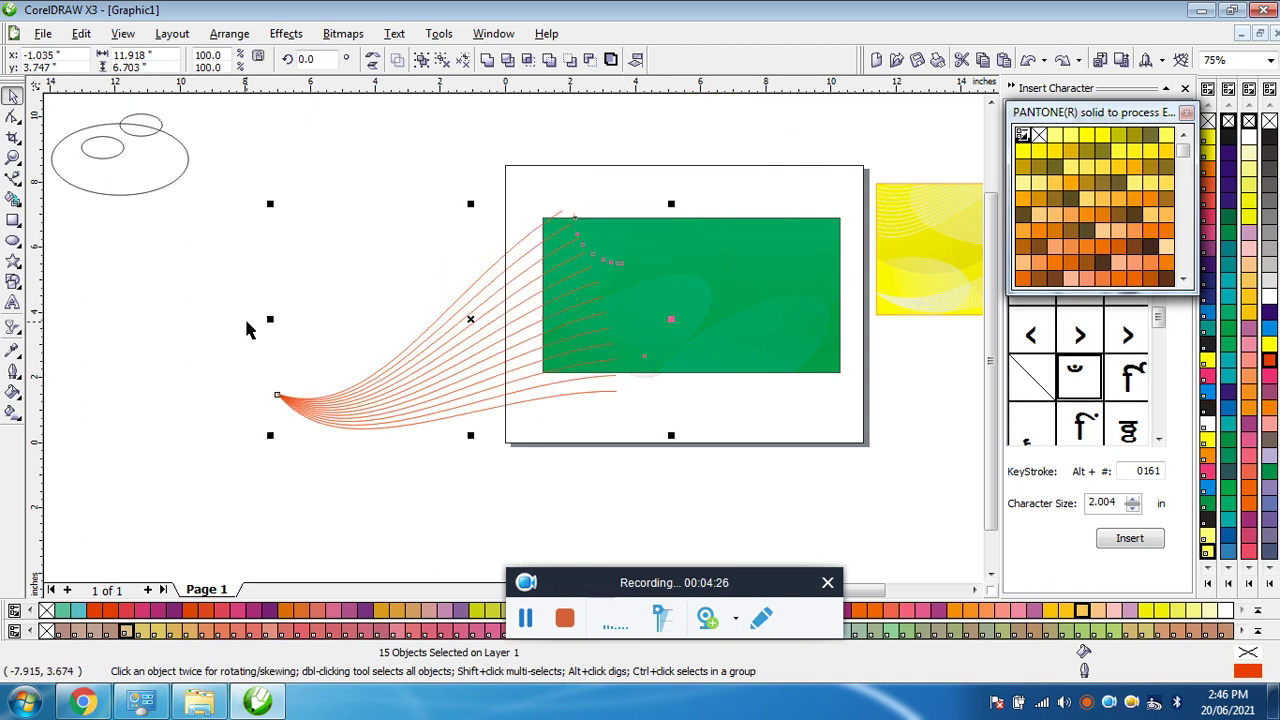
{"action": "left_click", "coordinate": [248, 330]}
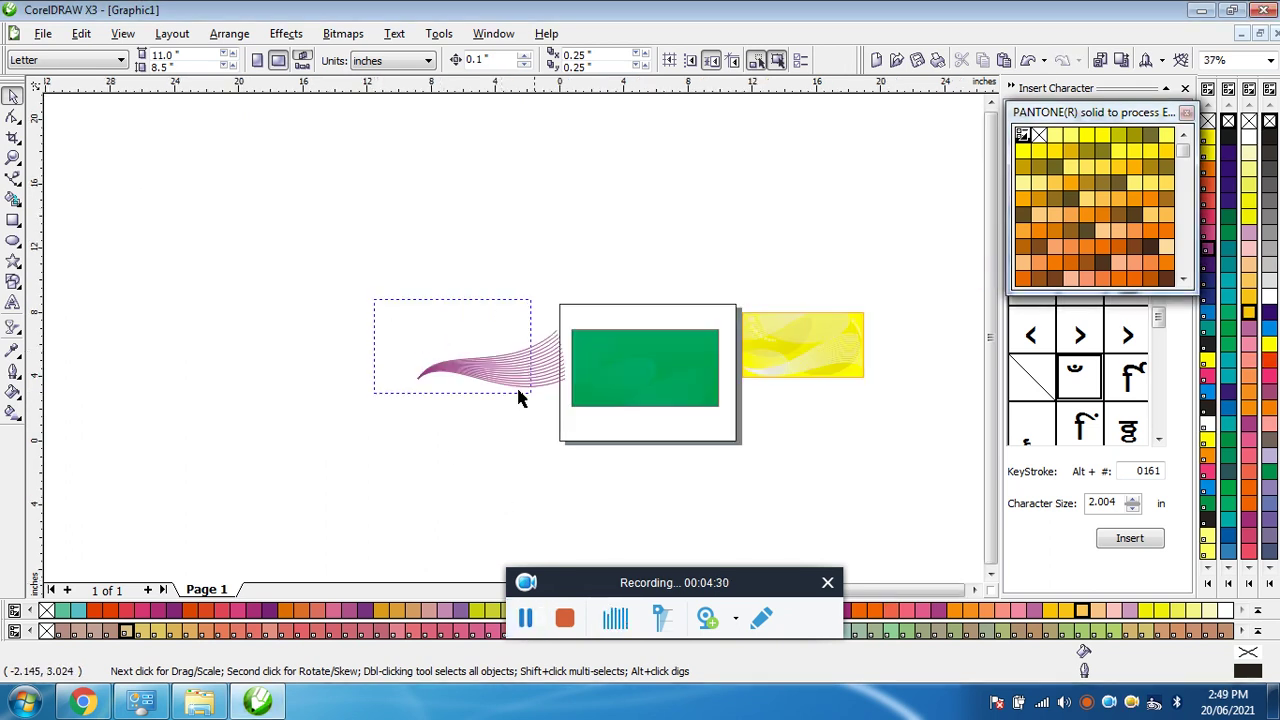
Move the purple fan of curves over the lower part of the green rectangle.
{"action": "left_click_drag", "start_coordinate": [519, 398], "coordinate": [600, 435]}
{"action": "left_click_drag", "start_coordinate": [531, 374], "coordinate": [675, 393]}
{"action": "scroll", "coordinate": [514, 337], "scroll_direction": "up", "scroll_amount": 4}
{"action": "scroll", "coordinate": [514, 337], "scroll_direction": "down", "scroll_amount": 2}
{"action": "left_click_drag", "start_coordinate": [509, 337], "coordinate": [503, 366]}
{"action": "left_click", "coordinate": [505, 372]}
{"action": "mouse_move", "coordinate": [603, 381]}
{"action": "left_mouse_down"}
{"action": "mouse_move", "coordinate": [586, 349]}
{"action": "mouse_move", "coordinate": [543, 343]}
{"action": "mouse_move", "coordinate": [543, 322]}
{"action": "mouse_move", "coordinate": [540, 340]}
{"action": "mouse_move", "coordinate": [504, 314]}
{"action": "left_mouse_up"}
Select all 14 purple fan curves on the green rectangle and group them.
{"action": "left_click", "coordinate": [257, 229]}
{"action": "left_click_drag", "start_coordinate": [257, 229], "coordinate": [630, 408]}
{"action": "key", "text": "ctrl+g"}
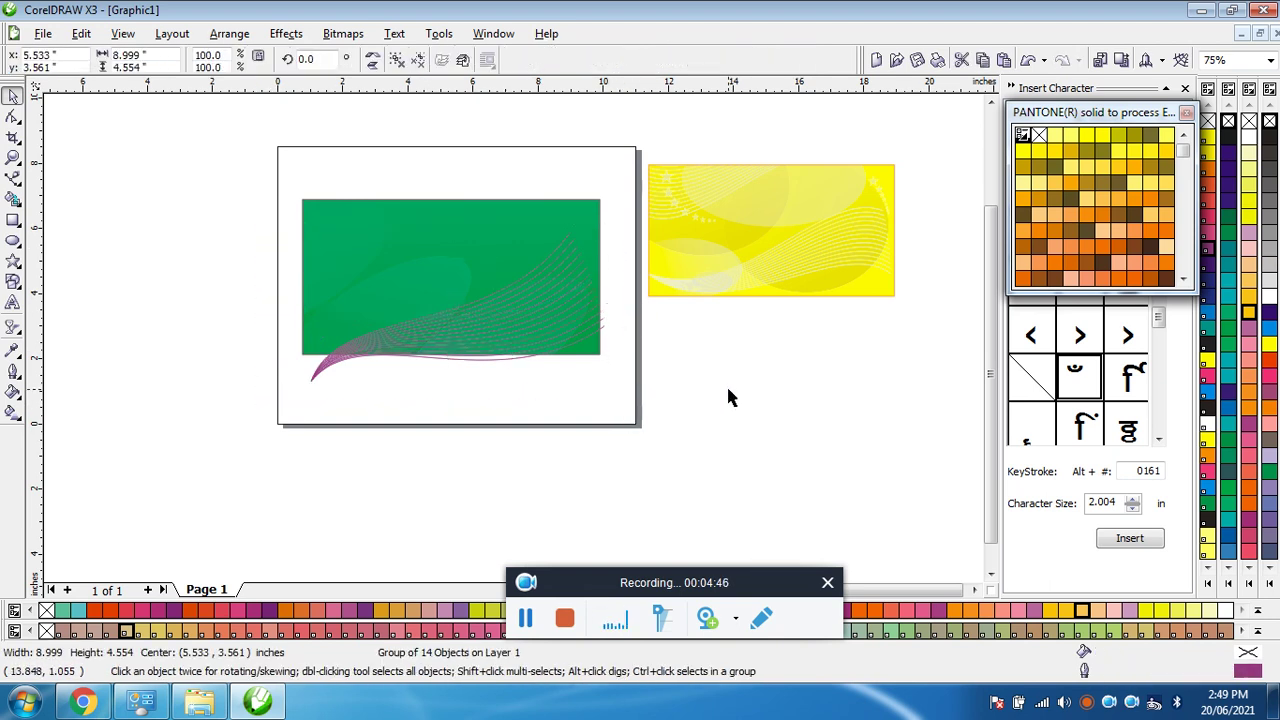
Align the fan's tip with the green rectangle's lower-left corner and stretch the group to about 10.4 inches wide.
{"action": "left_click", "coordinate": [728, 394]}
{"action": "left_click_drag", "start_coordinate": [486, 331], "coordinate": [474, 291]}
{"action": "scroll", "coordinate": [513, 337], "scroll_direction": "up", "scroll_amount": 2}
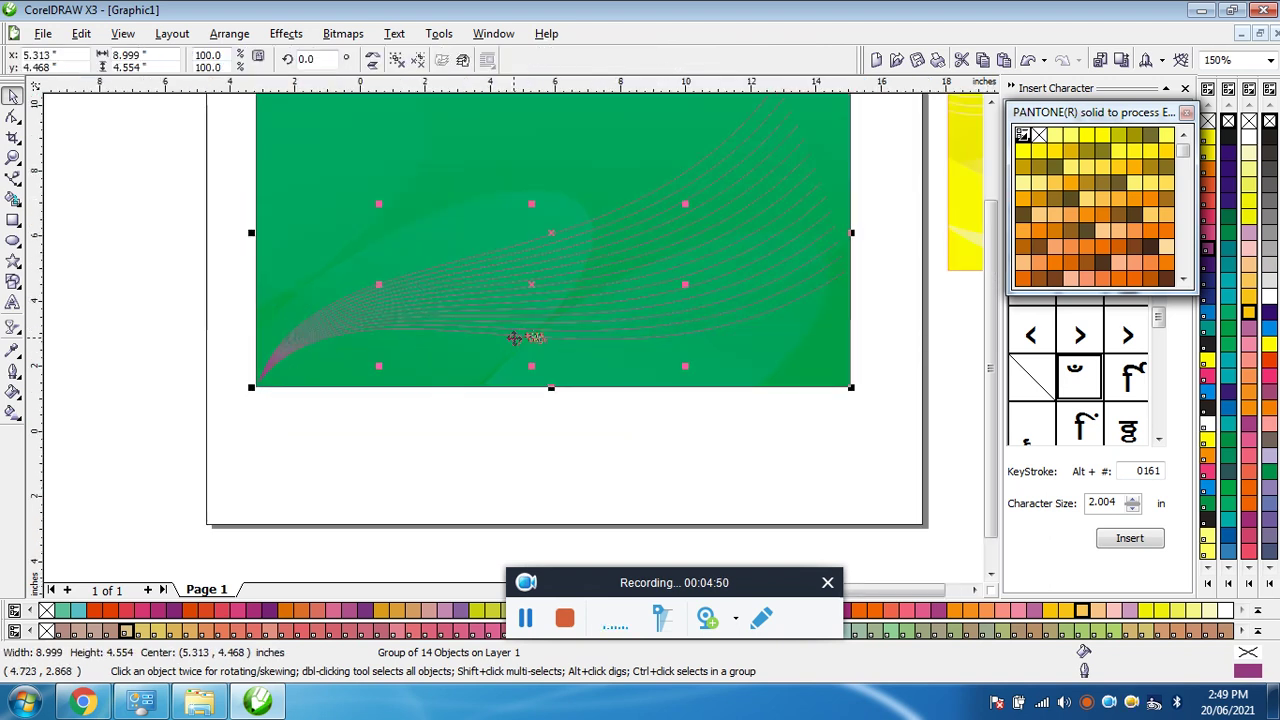
{"action": "scroll", "coordinate": [513, 337], "scroll_direction": "down", "scroll_amount": 2}
{"action": "left_click_drag", "start_coordinate": [686, 280], "coordinate": [700, 274]}
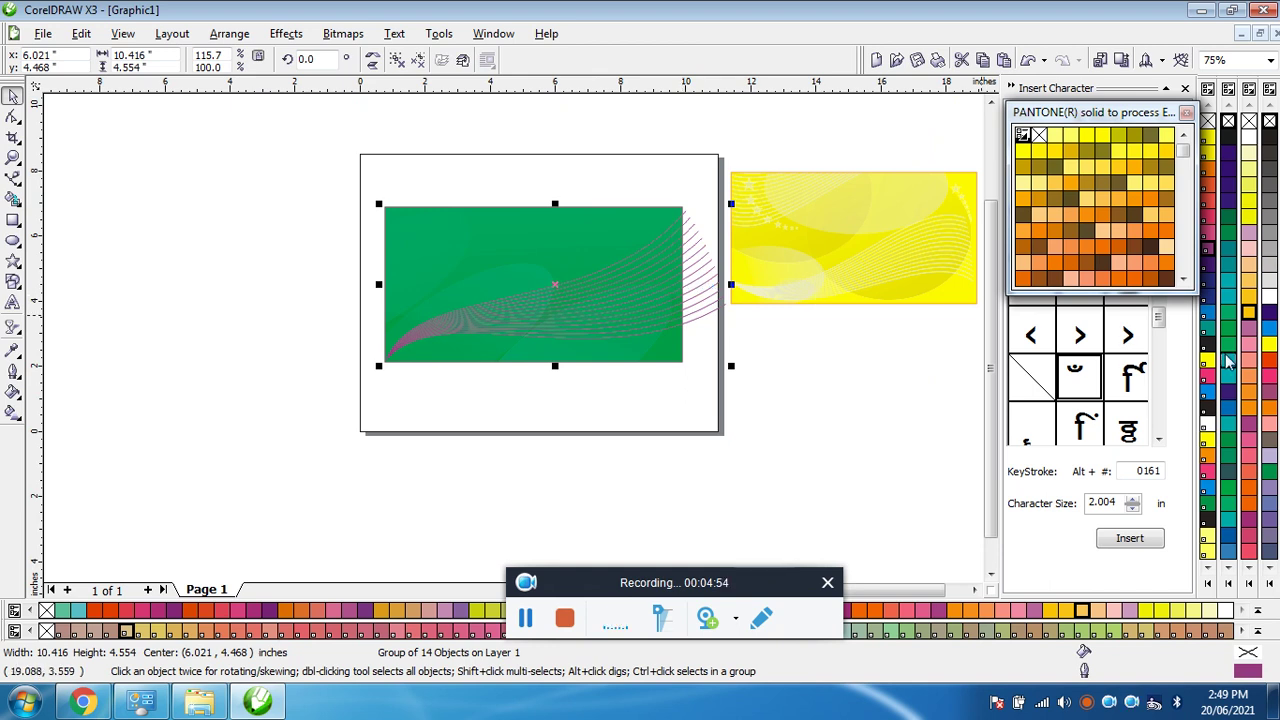
Change the fan group's outline colour to green.
{"action": "left_click", "coordinate": [1226, 489]}
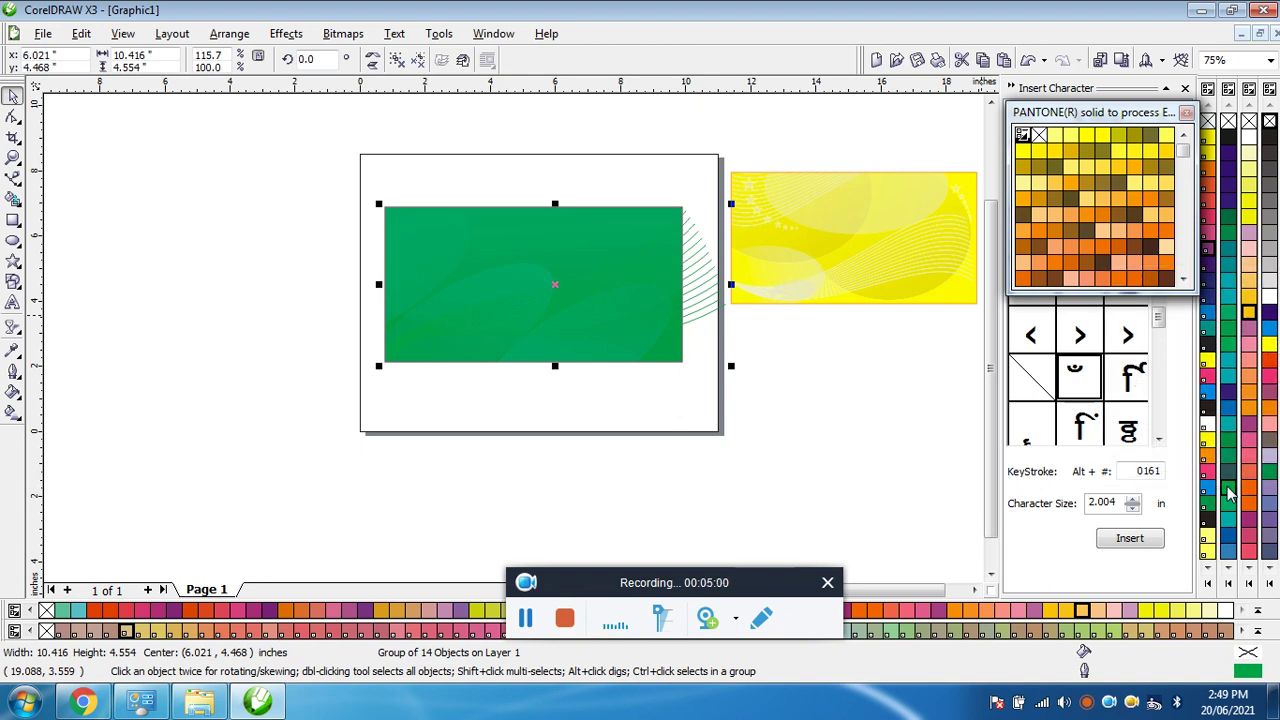
{"action": "right_click", "coordinate": [1230, 492]}
{"action": "key", "text": "Escape"}
{"action": "key", "text": "Escape"}
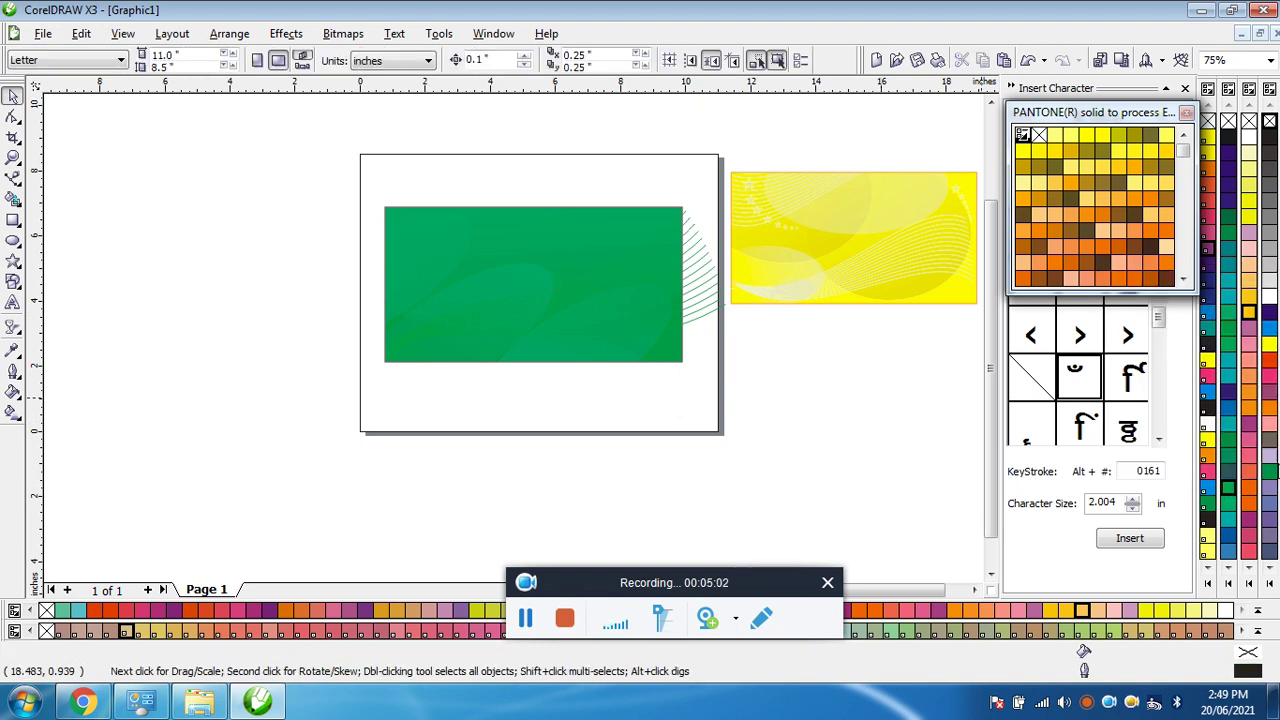
{"action": "right_click", "coordinate": [1274, 478]}
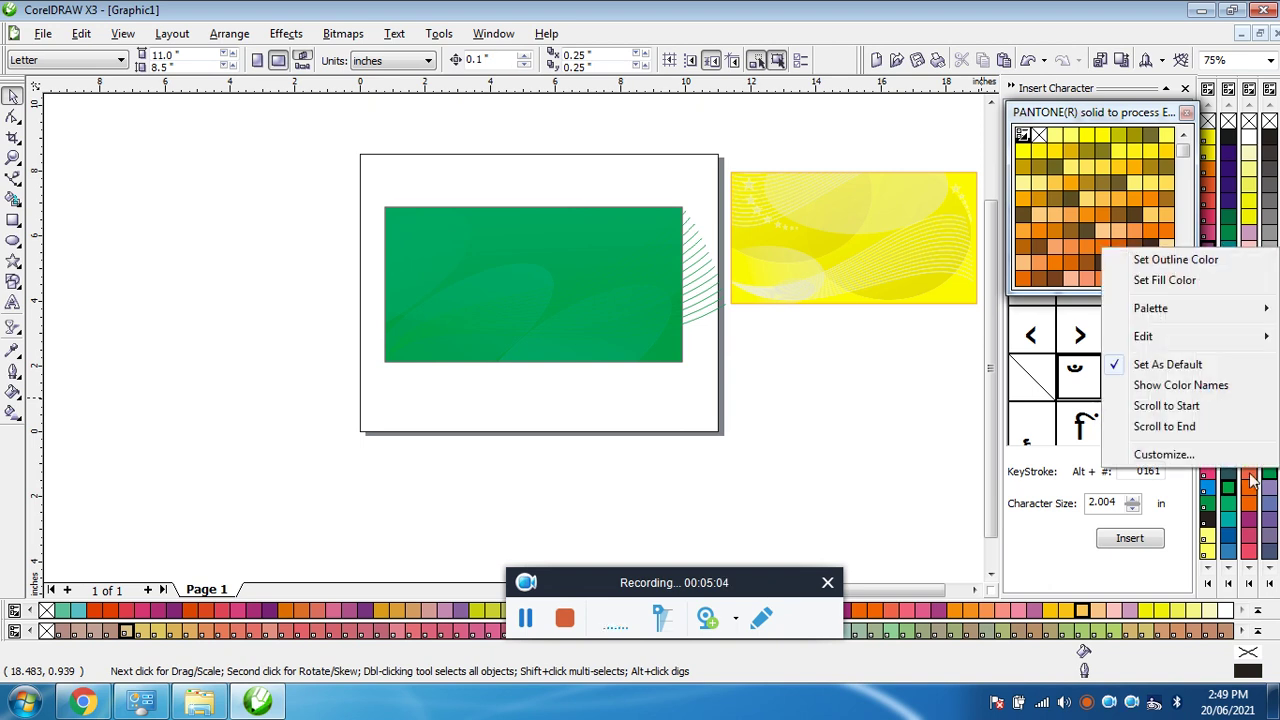
{"action": "key", "text": "Escape"}
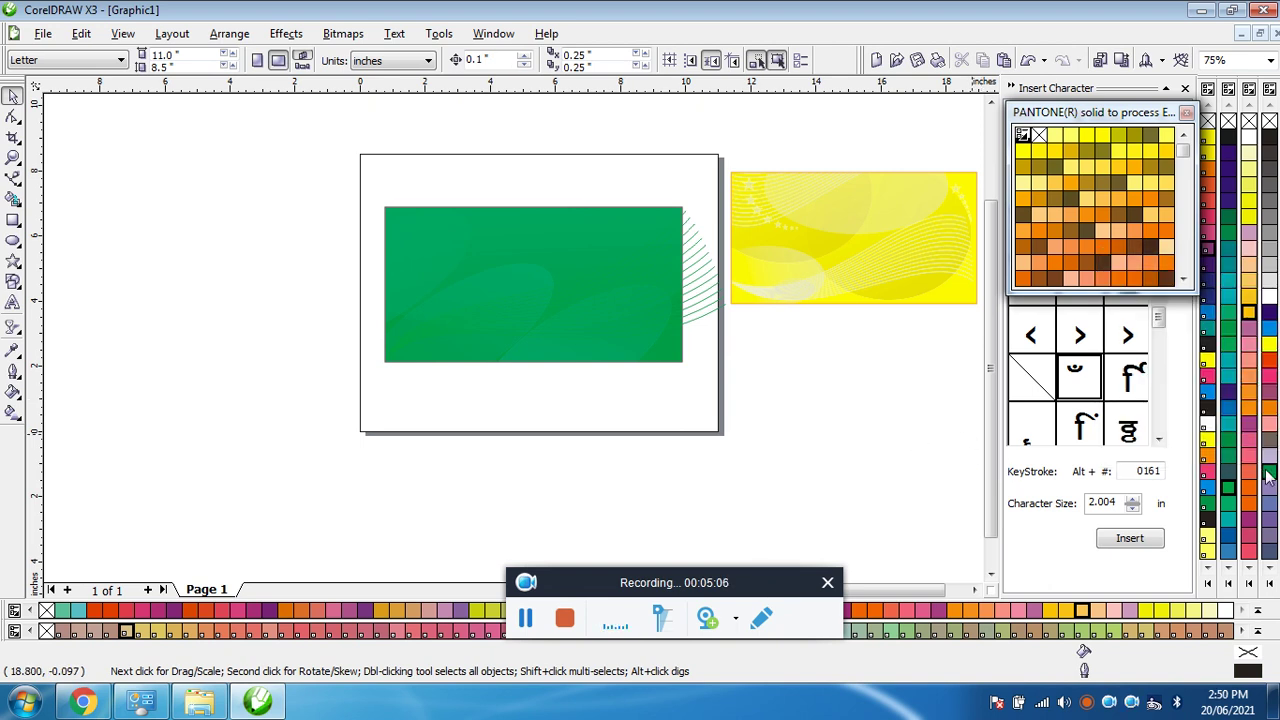
{"action": "left_click", "coordinate": [1268, 477]}
{"action": "left_click", "coordinate": [1256, 480]}
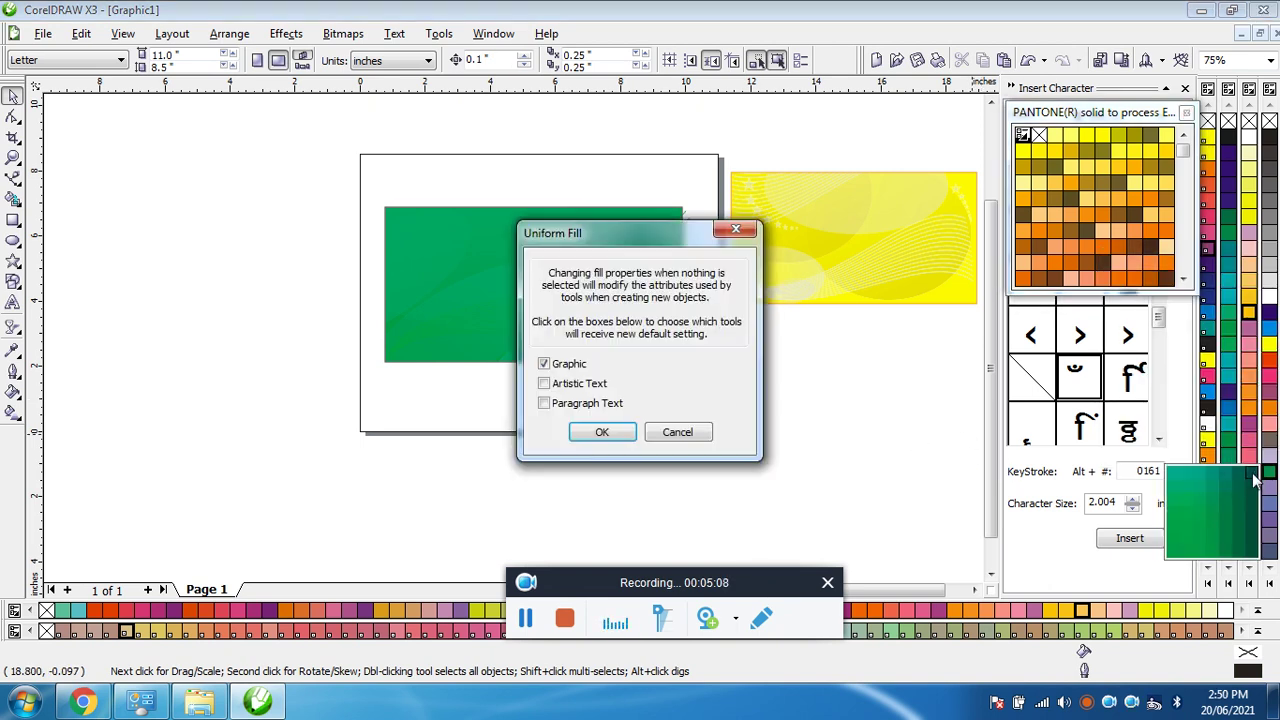
{"action": "left_click", "coordinate": [741, 238]}
{"action": "left_click", "coordinate": [1268, 477]}
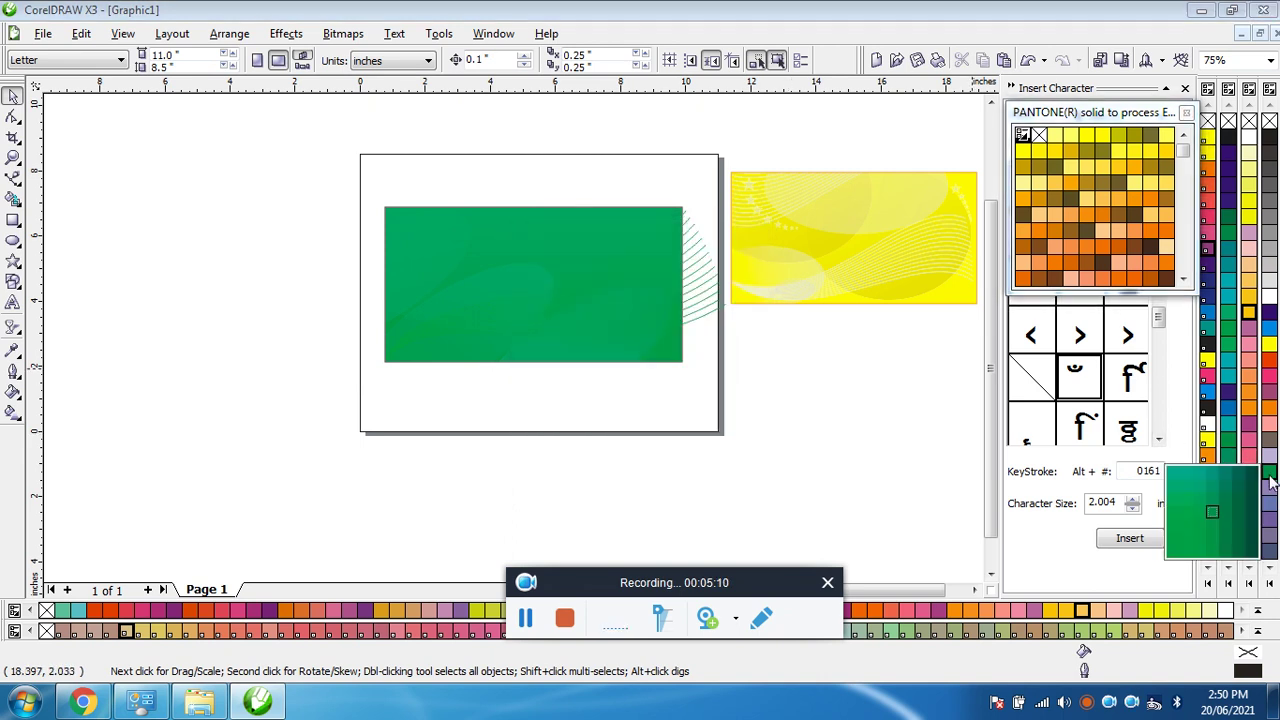
{"action": "right_click", "coordinate": [1253, 477]}
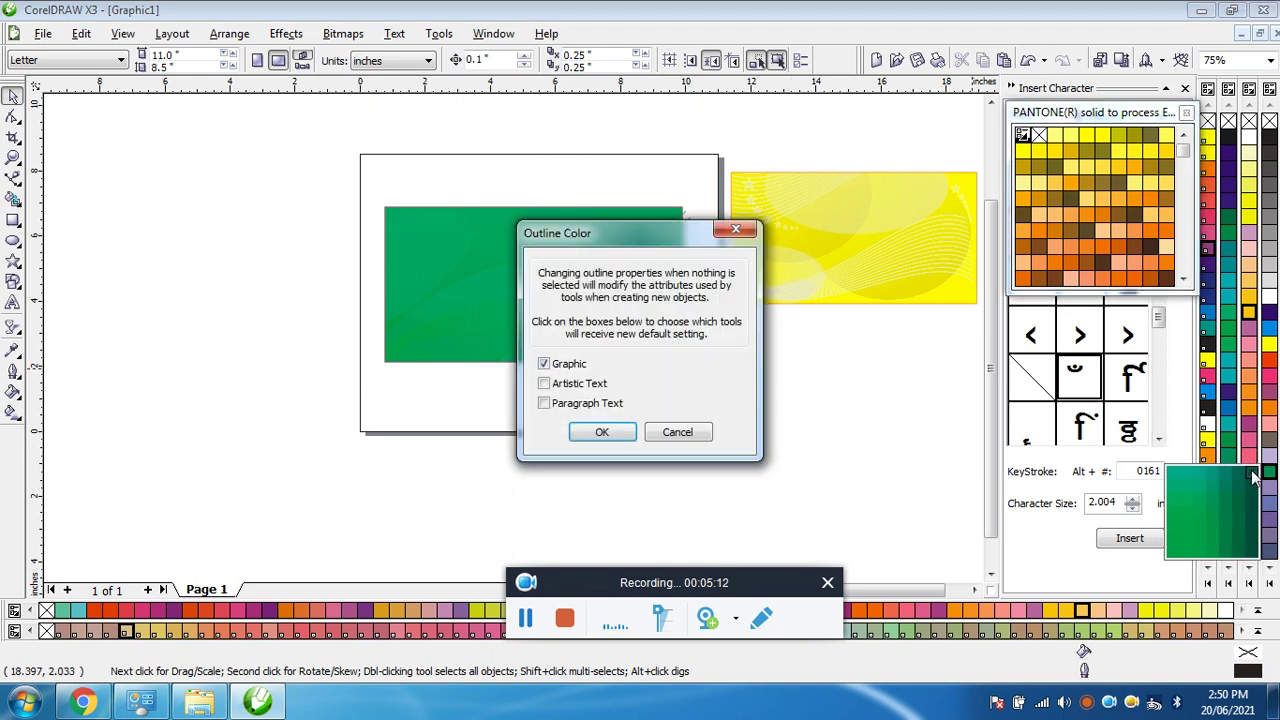
{"action": "left_click", "coordinate": [736, 231]}
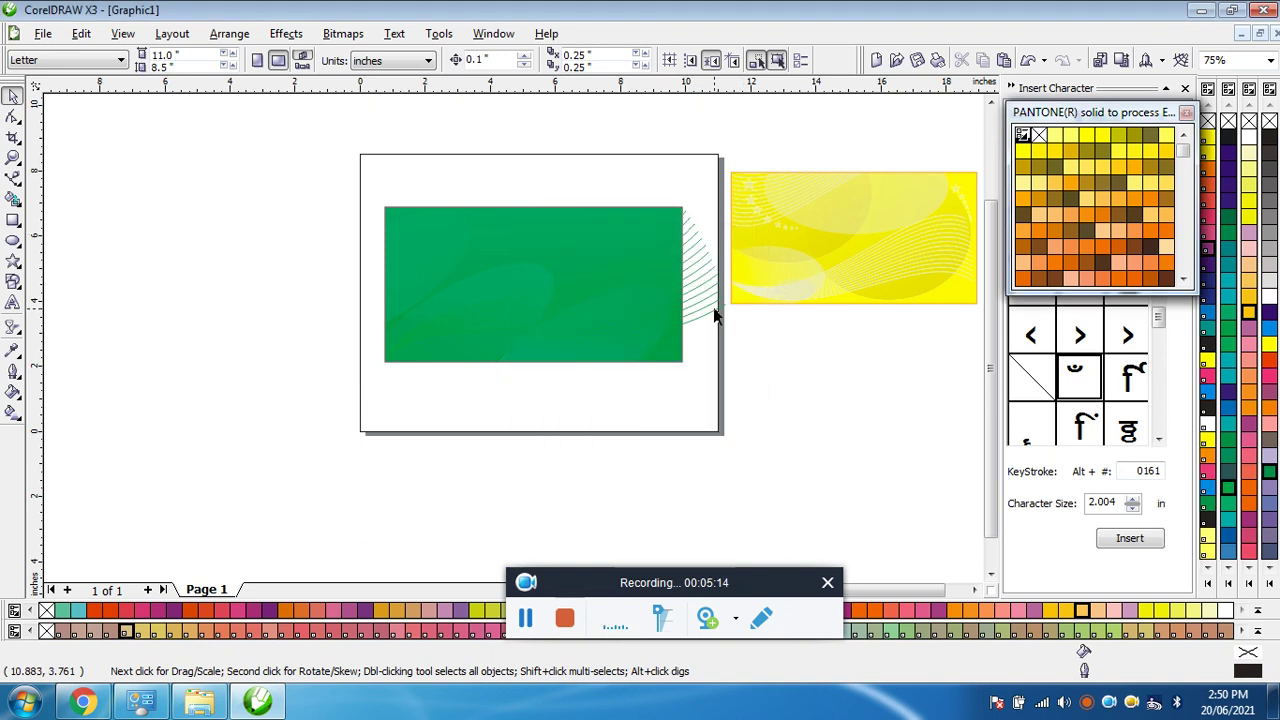
Outline the fan group in the darkest shade of the green palette colour.
{"action": "left_click", "coordinate": [712, 312]}
{"action": "right_click", "coordinate": [1268, 477]}
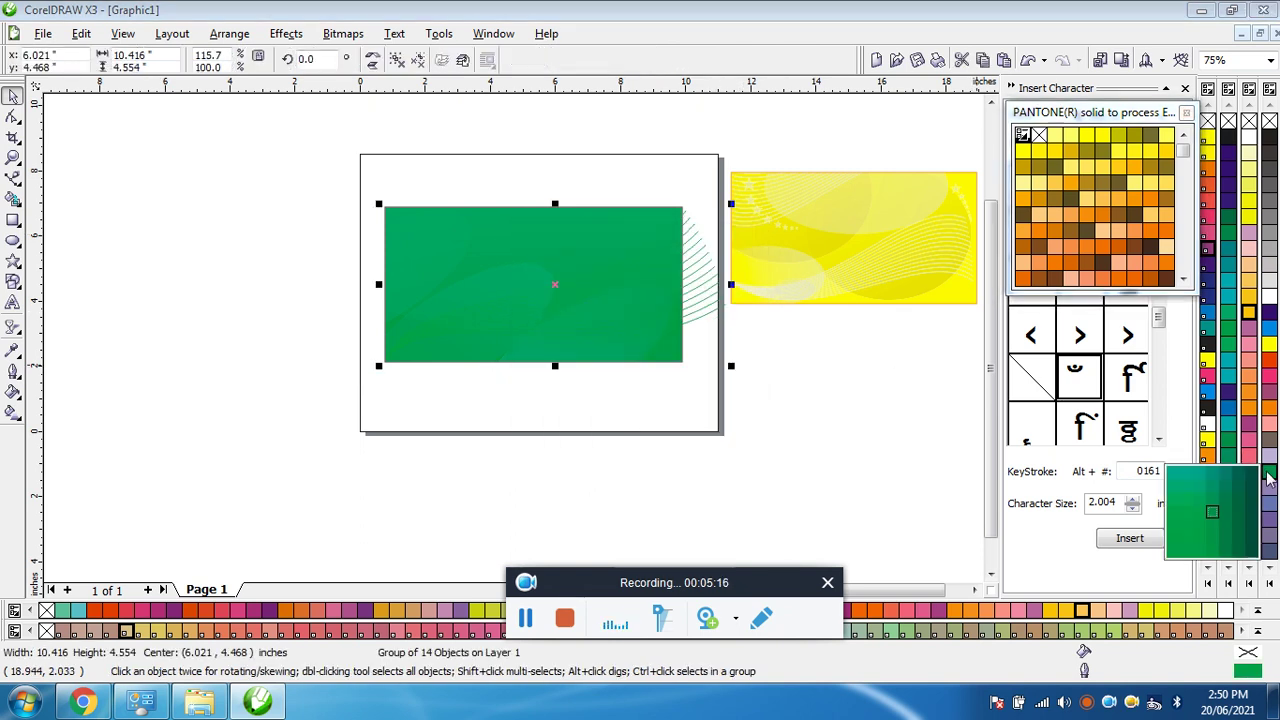
{"action": "left_click", "coordinate": [878, 389]}
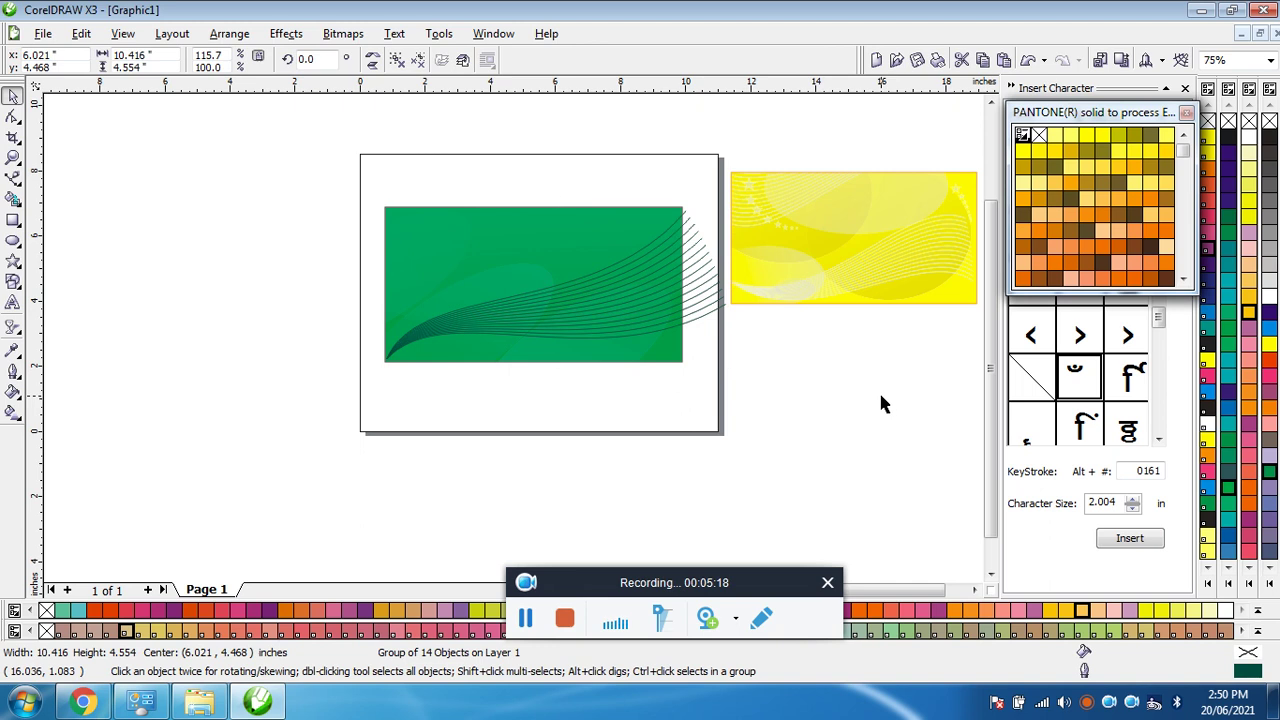
{"action": "scroll", "coordinate": [513, 337], "scroll_direction": "up", "scroll_amount": 5}
{"action": "scroll", "coordinate": [513, 347], "scroll_direction": "down", "scroll_amount": 5}
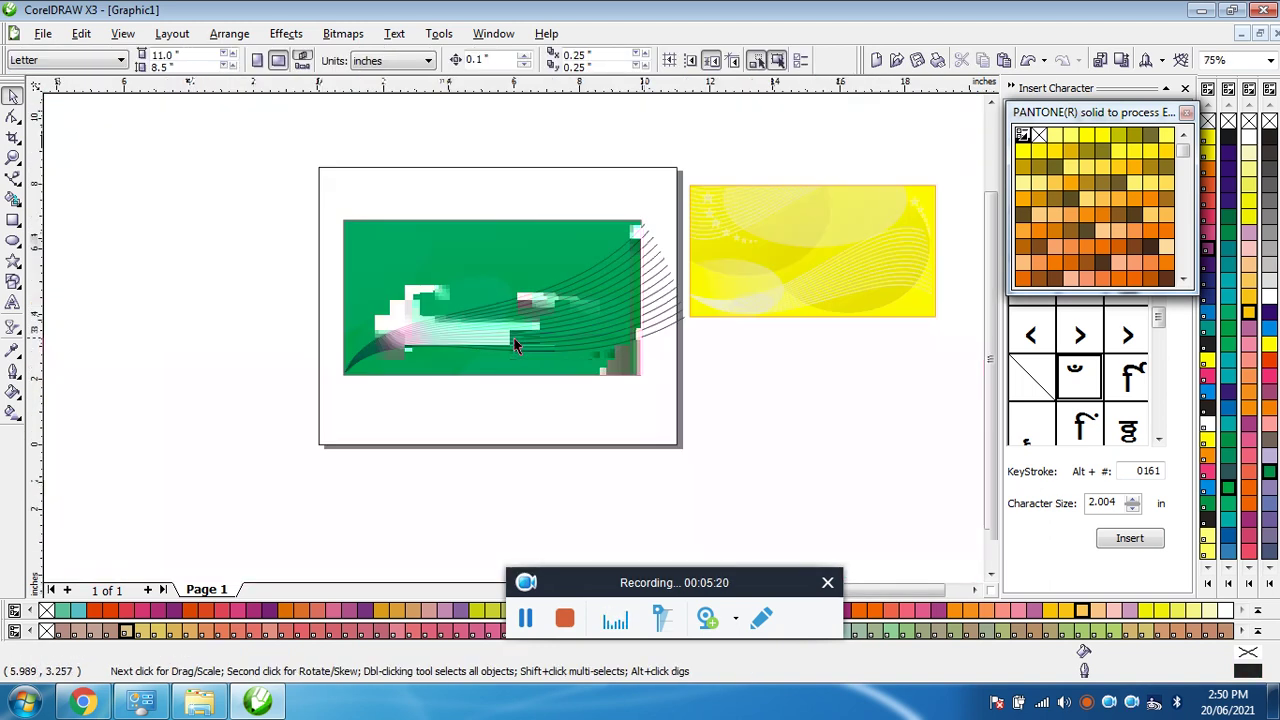
PowerClip the dark green fan group inside the green rectangle.
{"action": "left_click", "coordinate": [670, 328]}
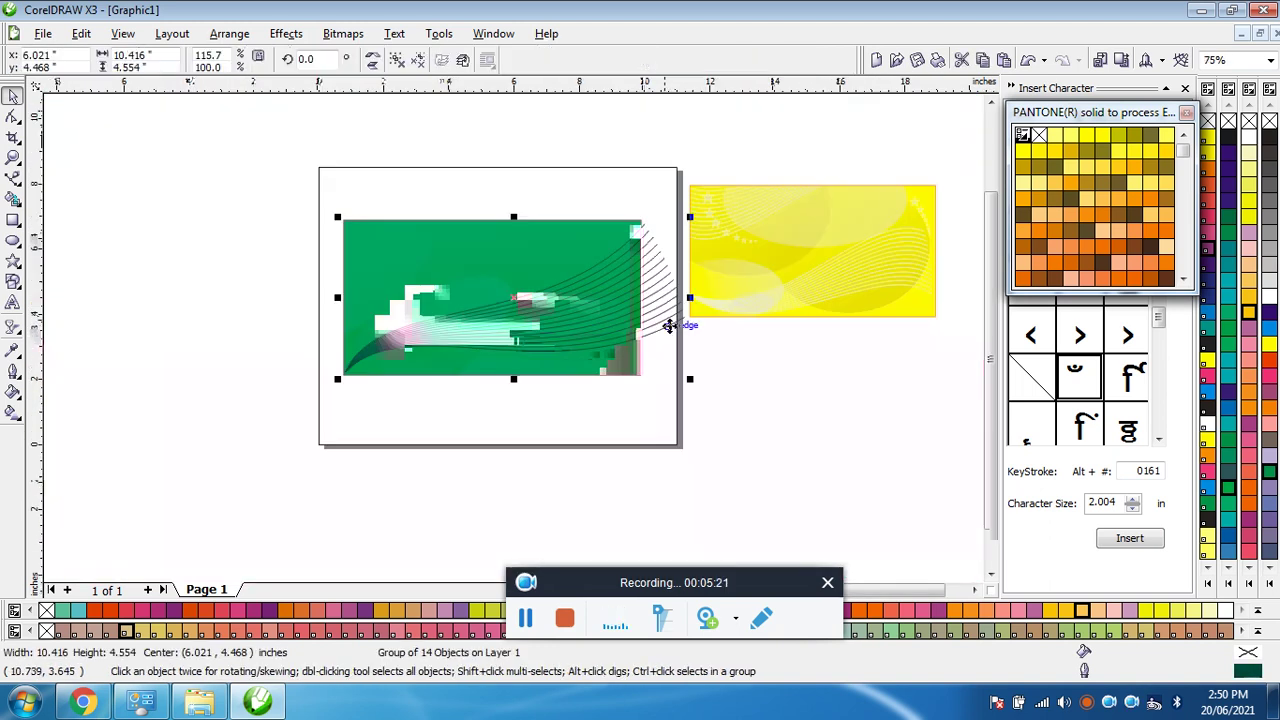
{"action": "left_click", "coordinate": [286, 33]}
{"action": "left_click", "coordinate": [594, 133]}
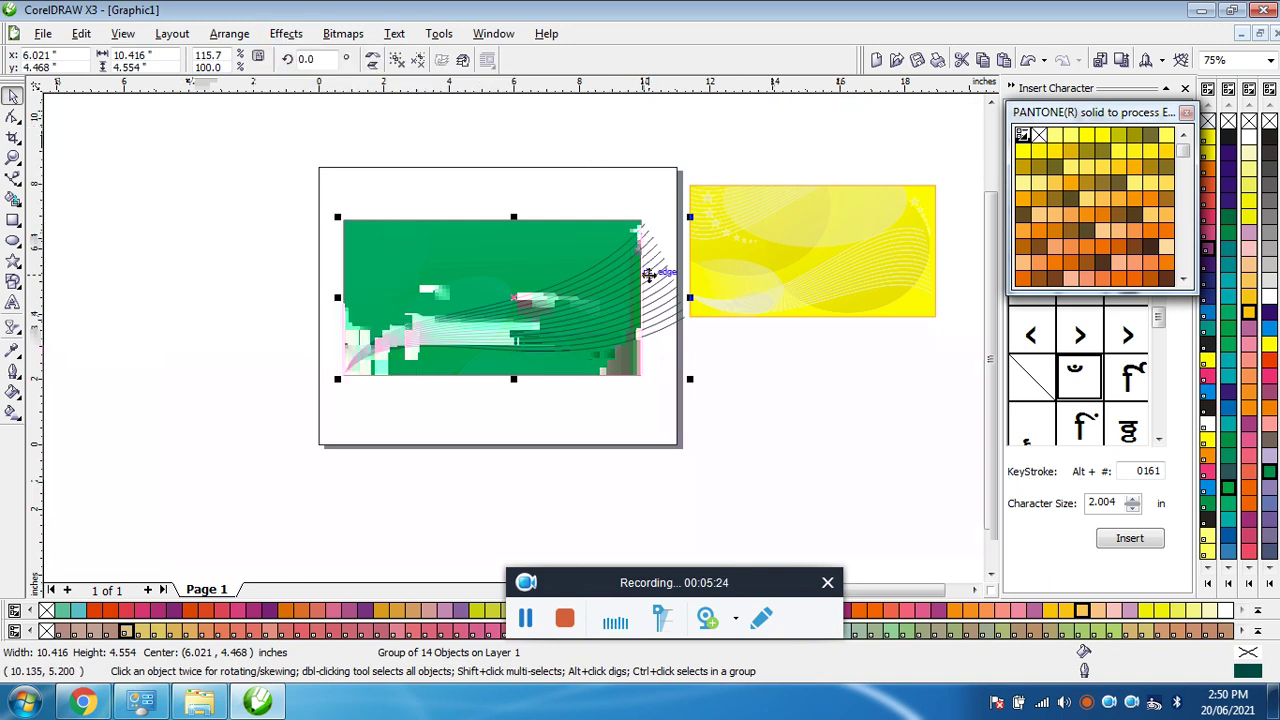
{"action": "left_click_drag", "start_coordinate": [640, 240], "coordinate": [335, 300]}
{"action": "left_click", "coordinate": [286, 33]}
{"action": "mouse_move", "coordinate": [330, 278]}
{"action": "left_click", "coordinate": [440, 277]}
{"action": "left_click", "coordinate": [477, 285]}
Edit the rectangle's PowerClip contents, shift the fan so its tip meets the lower-left corner, and finish editing.
{"action": "left_click", "coordinate": [477, 285], "text": "ctrl"}
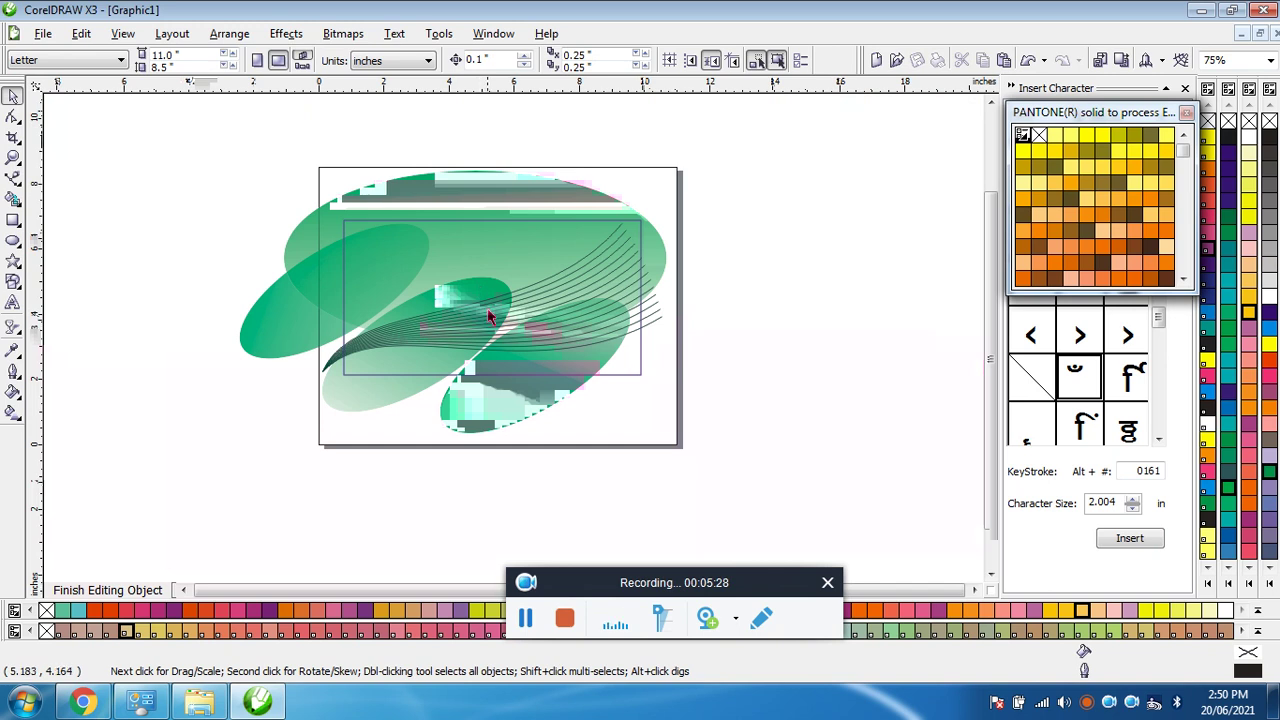
{"action": "scroll", "coordinate": [495, 310], "scroll_direction": "up", "scroll_amount": 2}
{"action": "mouse_move", "coordinate": [341, 378]}
{"action": "left_mouse_down"}
{"action": "mouse_move", "coordinate": [314, 399]}
{"action": "mouse_move", "coordinate": [329, 380]}
{"action": "left_mouse_up"}
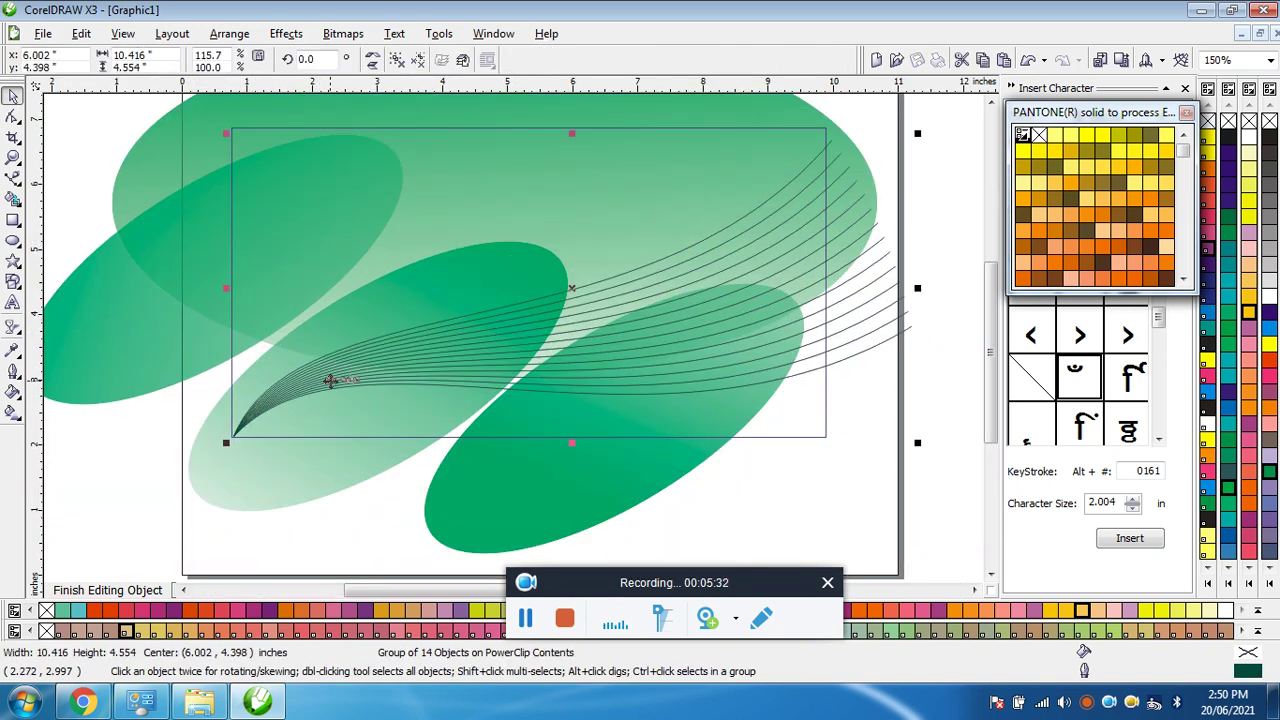
{"action": "left_click", "coordinate": [315, 460]}
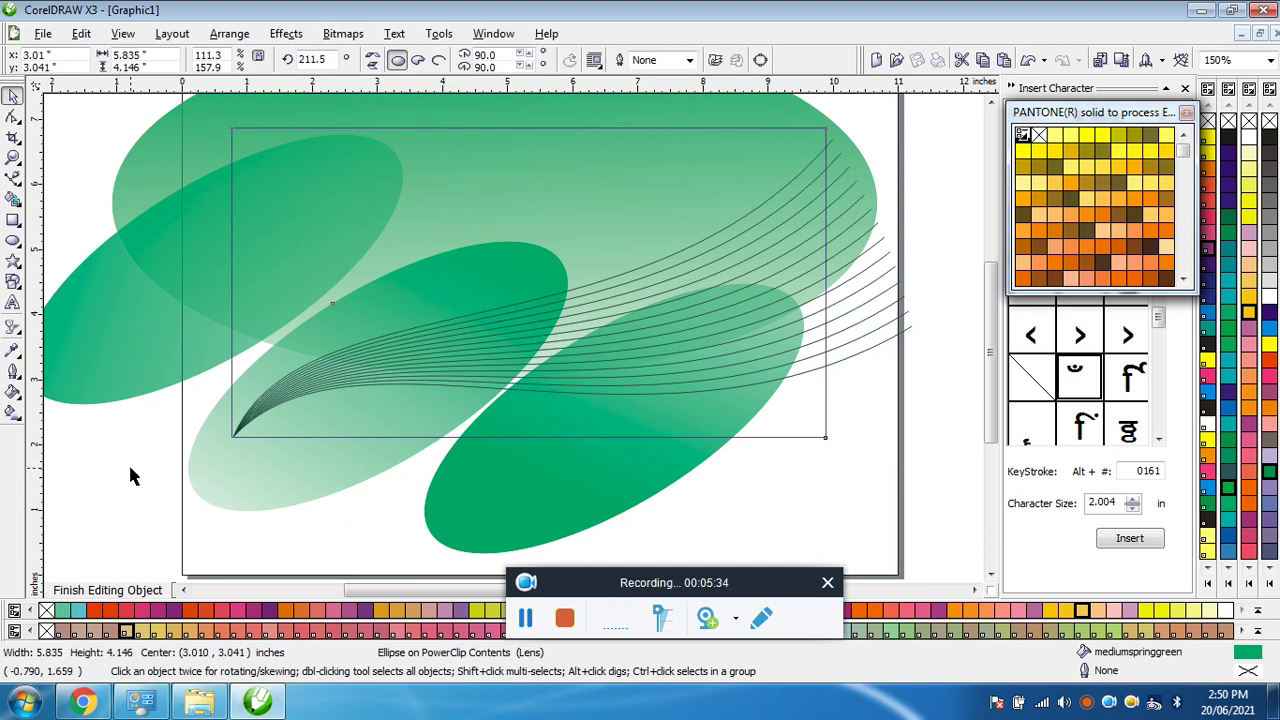
{"action": "left_click", "coordinate": [133, 473], "text": "ctrl"}
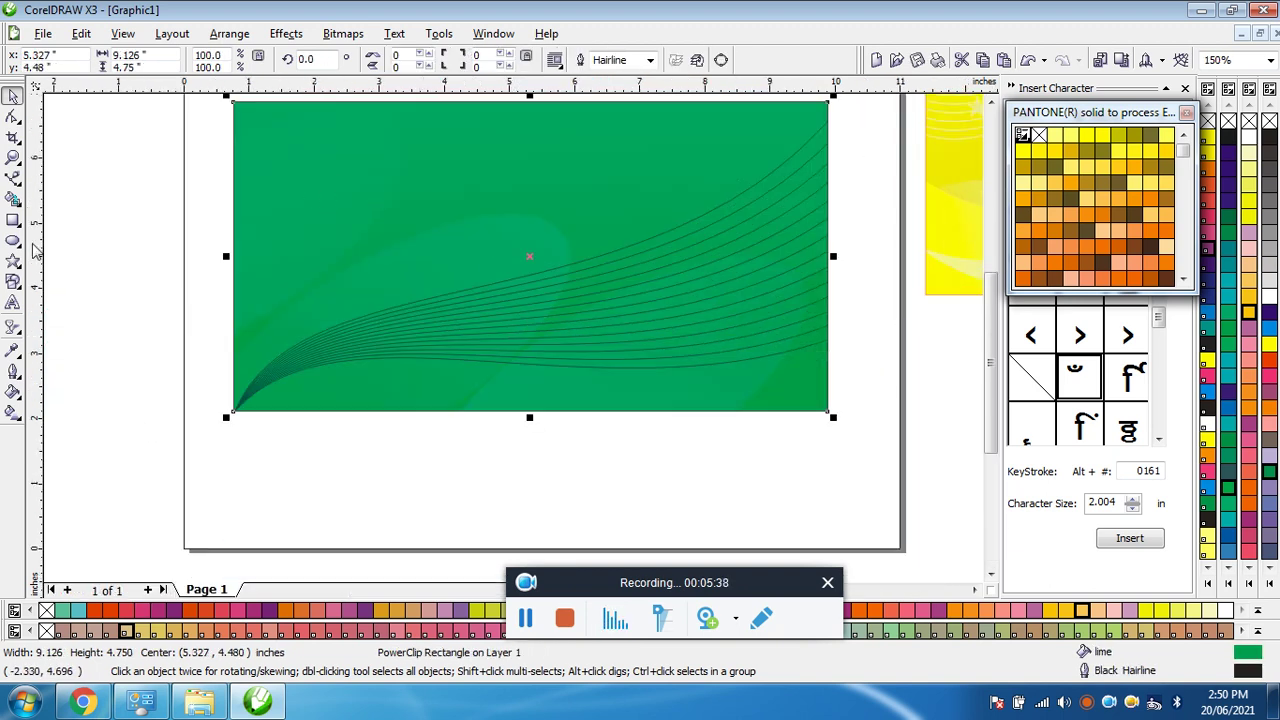
Draw a five-pointed star over the green rectangle's upper-left area and narrow it to about 3.8 inches wide.
{"action": "left_click", "coordinate": [12, 262]}
{"action": "left_click_drag", "start_coordinate": [279, 112], "coordinate": [632, 291]}
{"action": "left_click", "coordinate": [11, 93]}
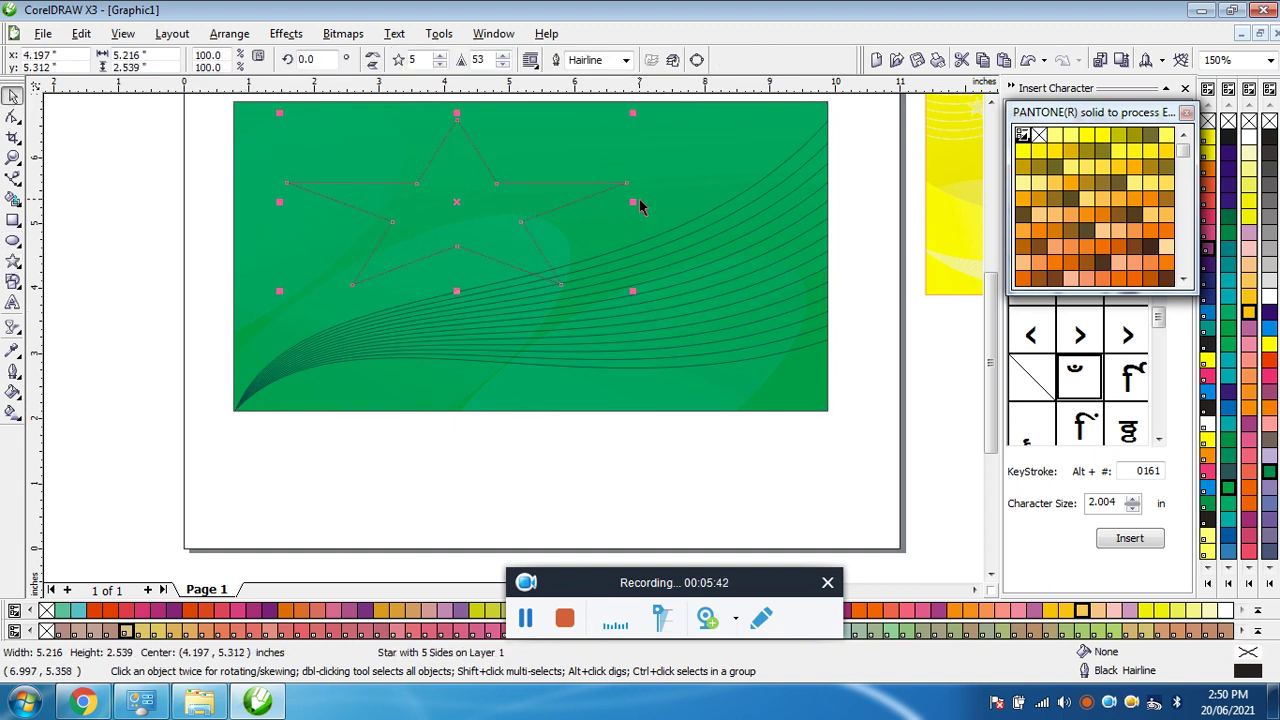
{"action": "left_click_drag", "start_coordinate": [635, 200], "coordinate": [540, 230]}
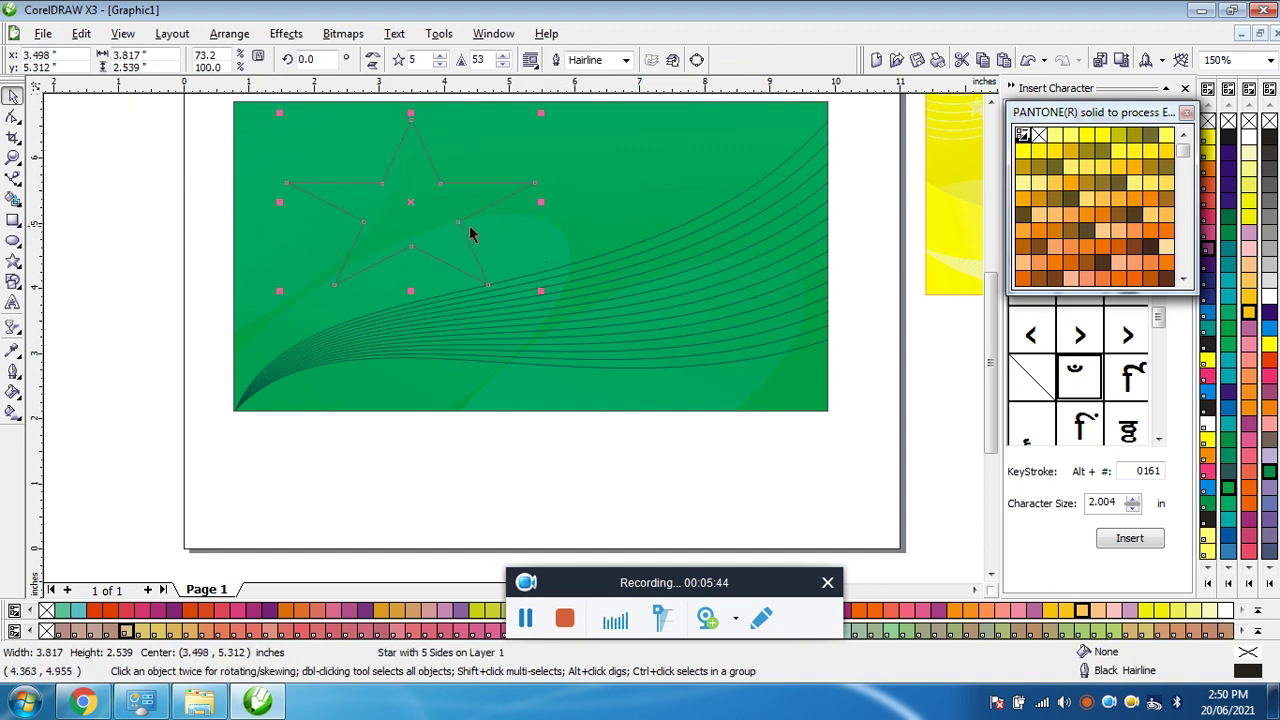
Move the star closer to the rectangle's upper-left corner and resize it to about 2.3 by 1.9 inches.
{"action": "left_click_drag", "start_coordinate": [413, 210], "coordinate": [337, 197]}
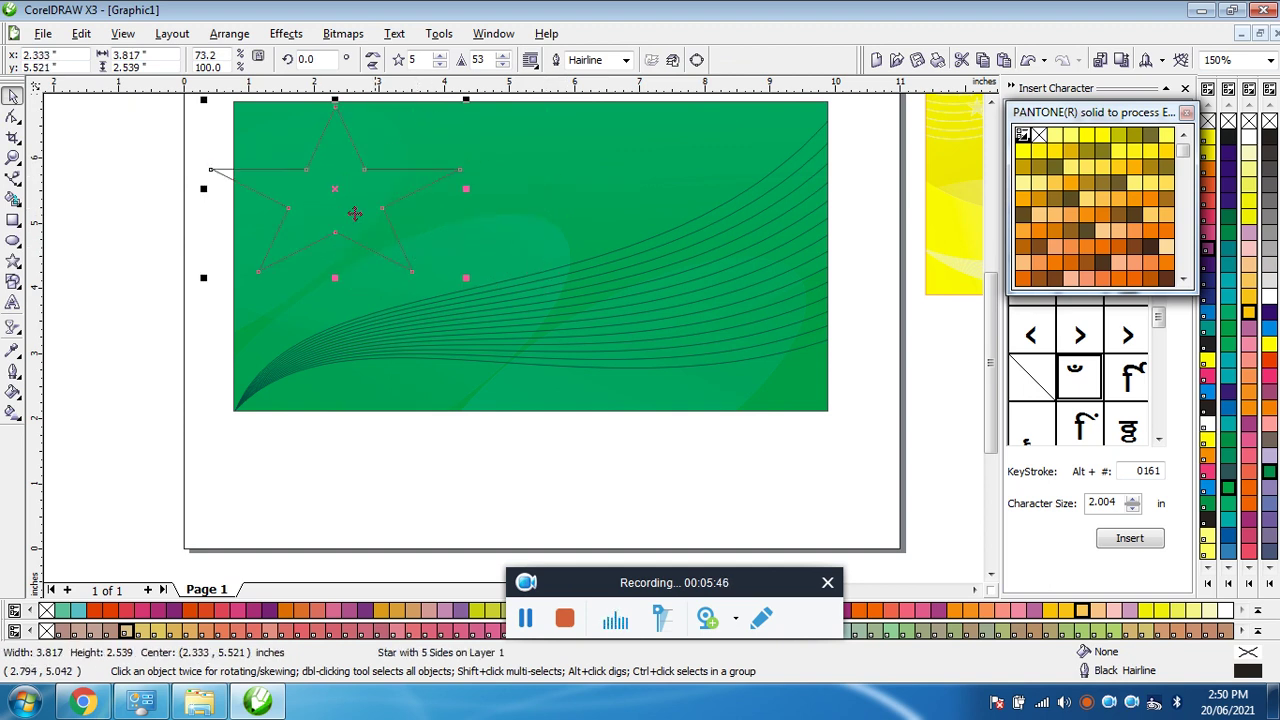
{"action": "left_click_drag", "start_coordinate": [465, 278], "coordinate": [390, 200]}
{"action": "scroll", "coordinate": [513, 338], "scroll_direction": "up", "scroll_amount": 1}
{"action": "left_click_drag", "start_coordinate": [520, 474], "coordinate": [520, 521]}
{"action": "left_click_drag", "start_coordinate": [676, 528], "coordinate": [630, 488]}
{"action": "key", "text": "ctrl+z"}
{"action": "left_click", "coordinate": [628, 518]}
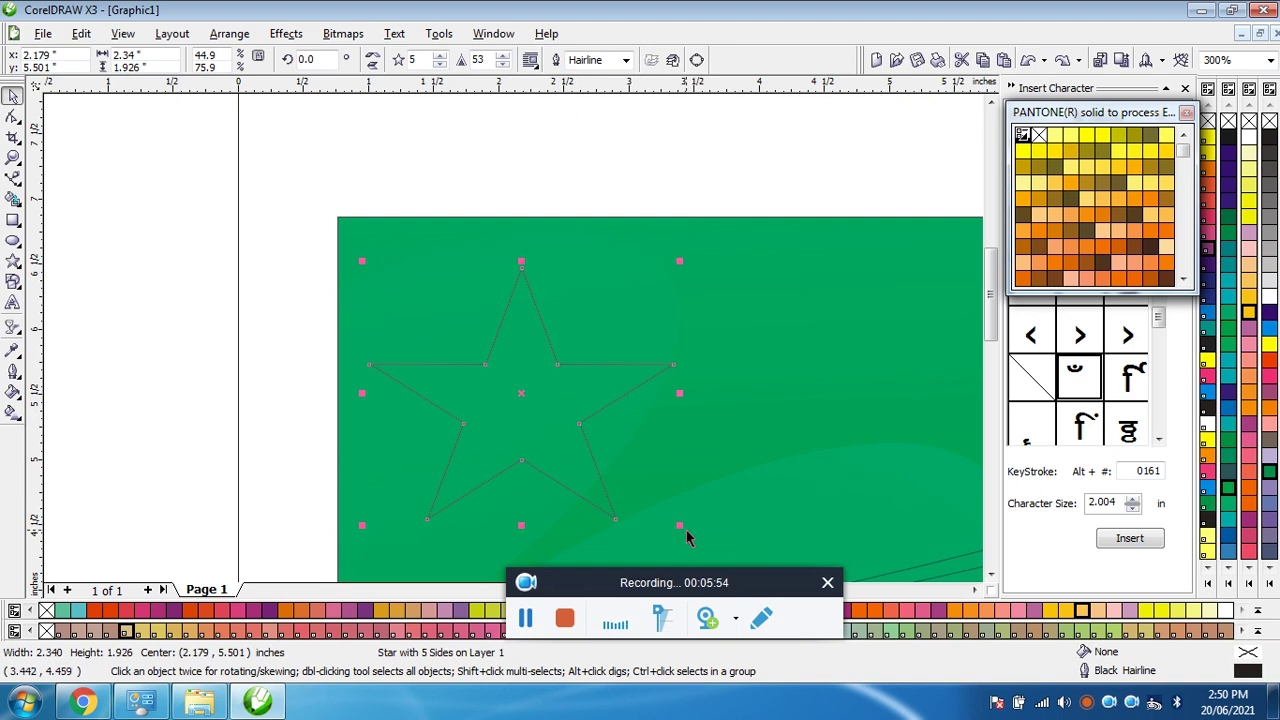
Shrink the star further and move it near the rectangle's upper-right corner, just above the wavy lines.
{"action": "left_click_drag", "start_coordinate": [680, 528], "coordinate": [603, 461]}
{"action": "left_click_drag", "start_coordinate": [485, 383], "coordinate": [883, 326]}
{"action": "scroll", "coordinate": [464, 353], "scroll_direction": "down", "scroll_amount": 1}
{"action": "scroll", "coordinate": [883, 326], "scroll_direction": "up", "scroll_amount": 1}
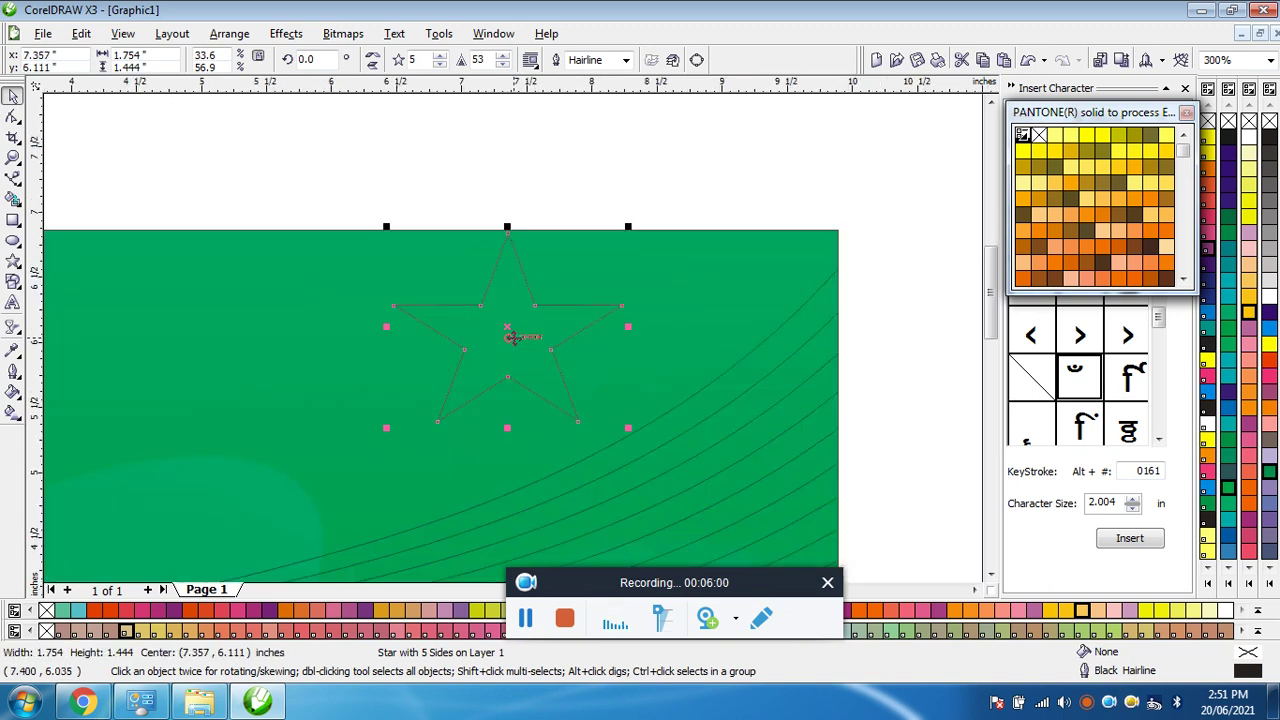
{"action": "left_click_drag", "start_coordinate": [508, 337], "coordinate": [585, 343]}
{"action": "left_click_drag", "start_coordinate": [703, 438], "coordinate": [663, 409]}
Add three smaller copies of the star trailing to its left, making the last two about 0.56 by 0.47 inches.
{"action": "left_click_drag", "start_coordinate": [586, 357], "coordinate": [496, 387]}
{"action": "left_click_drag", "start_coordinate": [580, 440], "coordinate": [384, 402]}
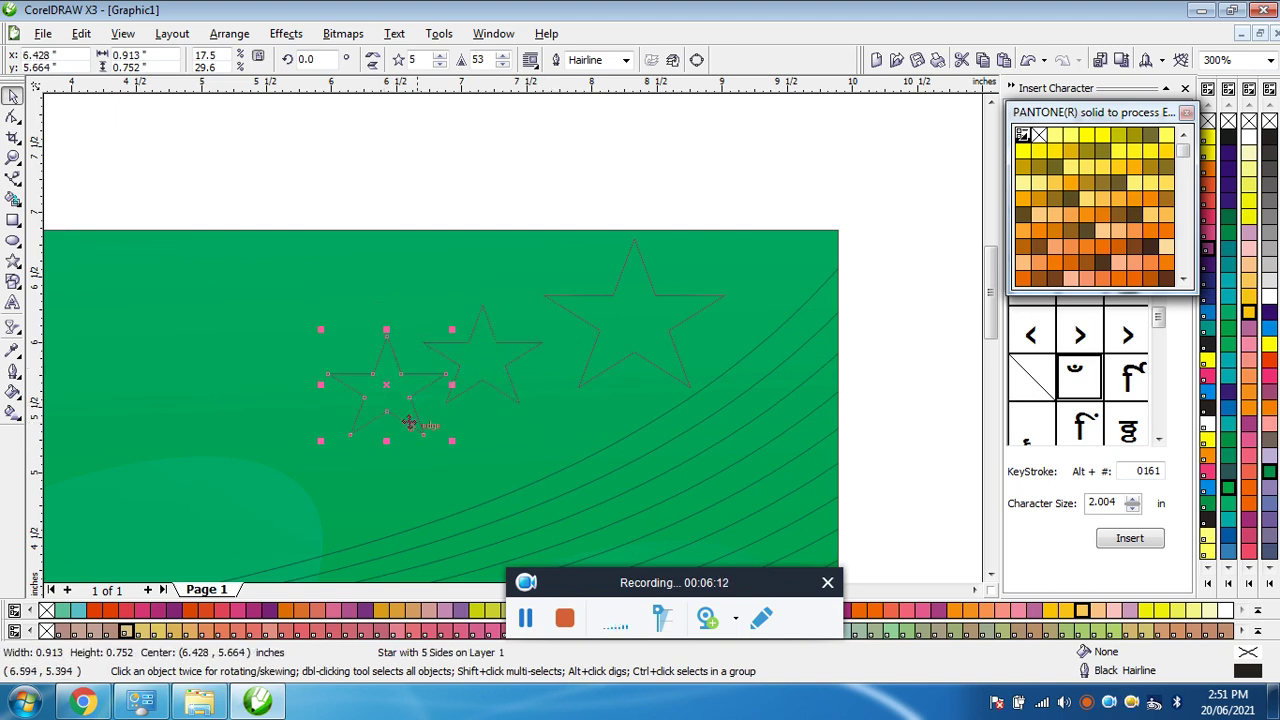
{"action": "left_click_drag", "start_coordinate": [452, 443], "coordinate": [330, 412]}
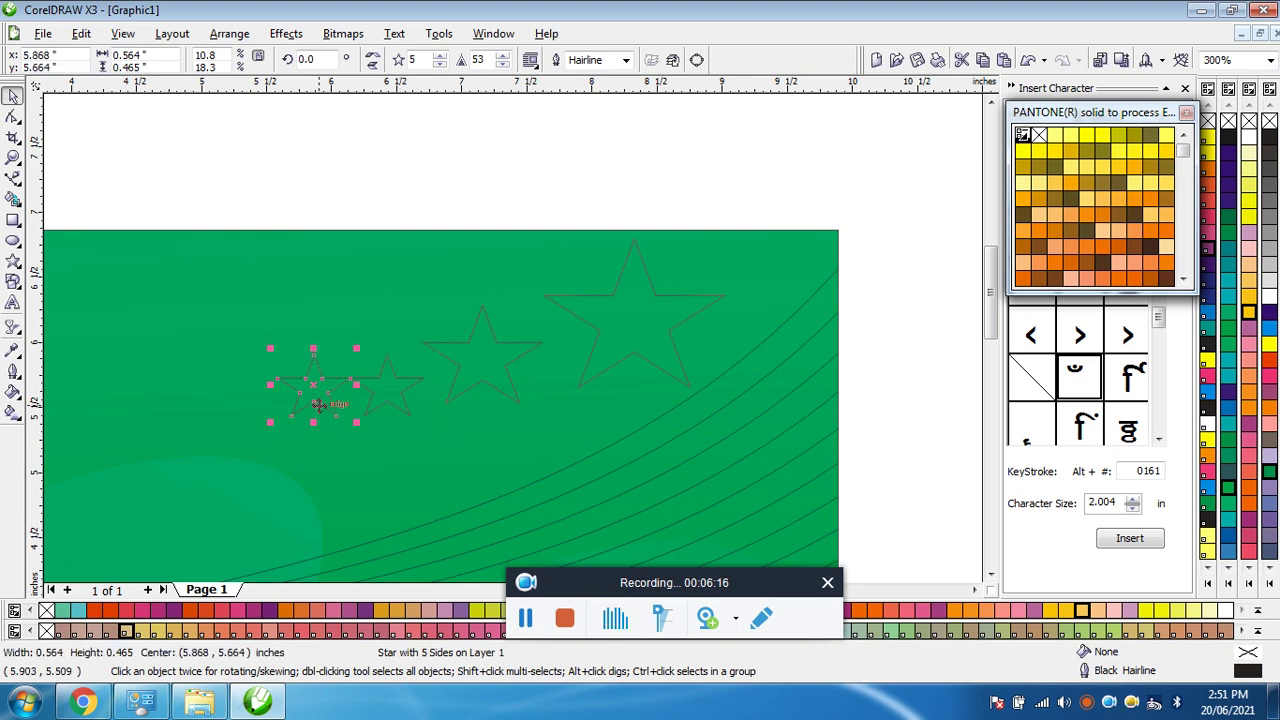
{"action": "scroll", "coordinate": [330, 412], "scroll_direction": "up", "scroll_amount": 2}
{"action": "left_click_drag", "start_coordinate": [525, 347], "coordinate": [529, 367]}
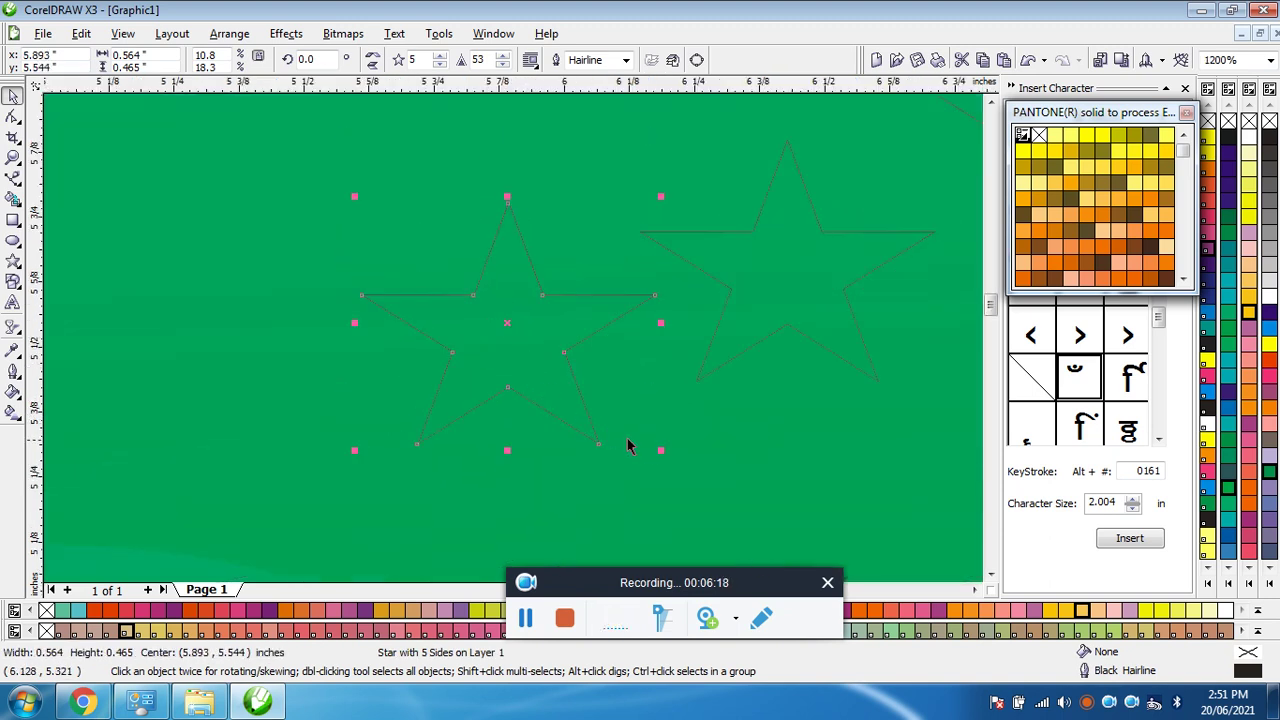
Shrink the leftmost star to about 0.45 by 0.37 inches and add a smaller copy, about 0.33 by 0.27 inches, to its left.
{"action": "left_click_drag", "start_coordinate": [660, 452], "coordinate": [611, 410]}
{"action": "left_click_drag", "start_coordinate": [491, 337], "coordinate": [534, 380]}
{"action": "left_click_drag", "start_coordinate": [653, 451], "coordinate": [642, 442]}
{"action": "left_click_drag", "start_coordinate": [541, 376], "coordinate": [309, 457]}
{"action": "left_click_drag", "start_coordinate": [408, 518], "coordinate": [376, 500]}
{"action": "key", "text": "F3"}
{"action": "scroll", "coordinate": [522, 328], "scroll_direction": "down", "scroll_amount": 3}
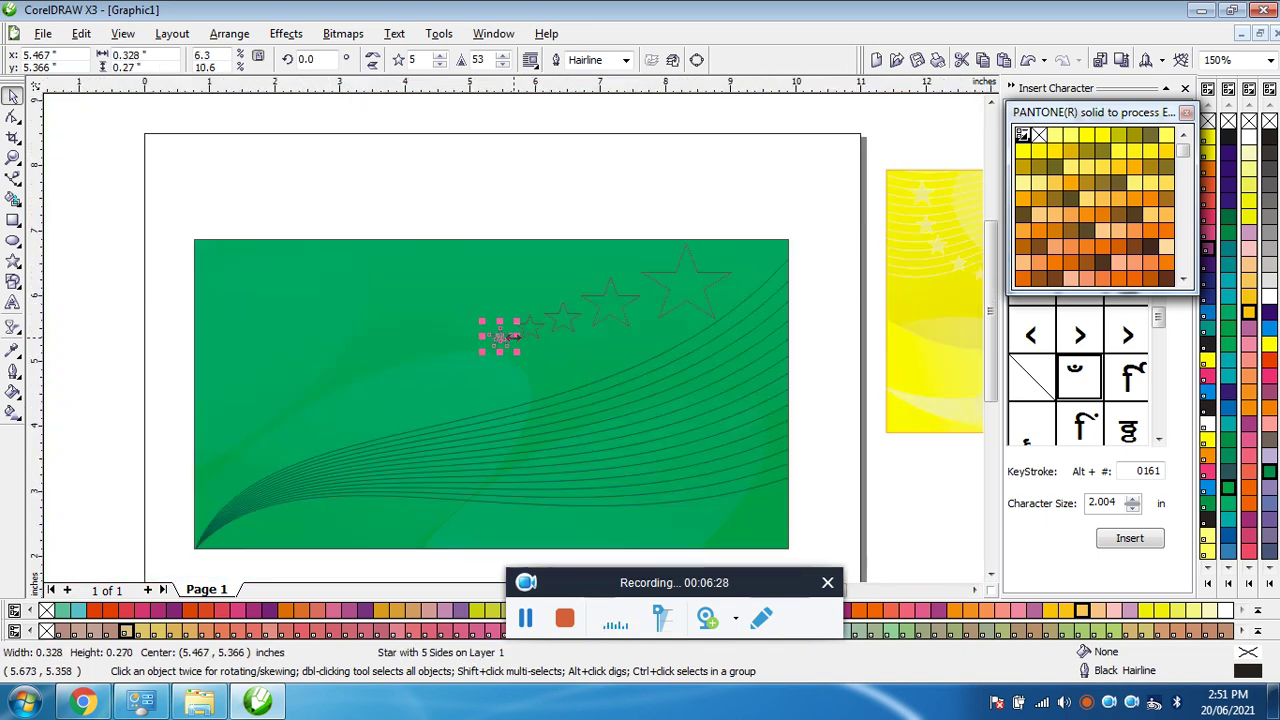
{"action": "scroll", "coordinate": [512, 336], "scroll_direction": "up", "scroll_amount": 3}
{"action": "scroll", "coordinate": [512, 337], "scroll_direction": "down", "scroll_amount": 1}
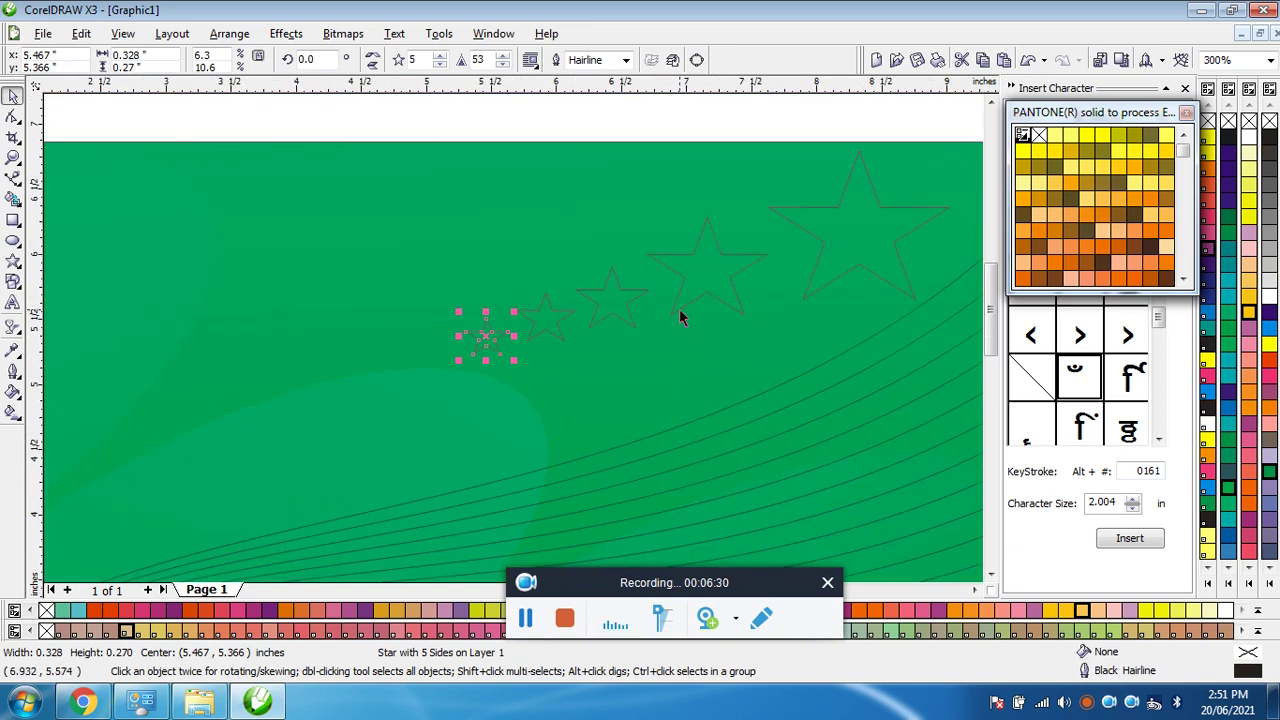
Give the smallest star at the trail's left end a White fill and a White outline.
{"action": "left_click", "coordinate": [812, 126]}
{"action": "left_click", "coordinate": [496, 338]}
{"action": "left_click", "coordinate": [1270, 300]}
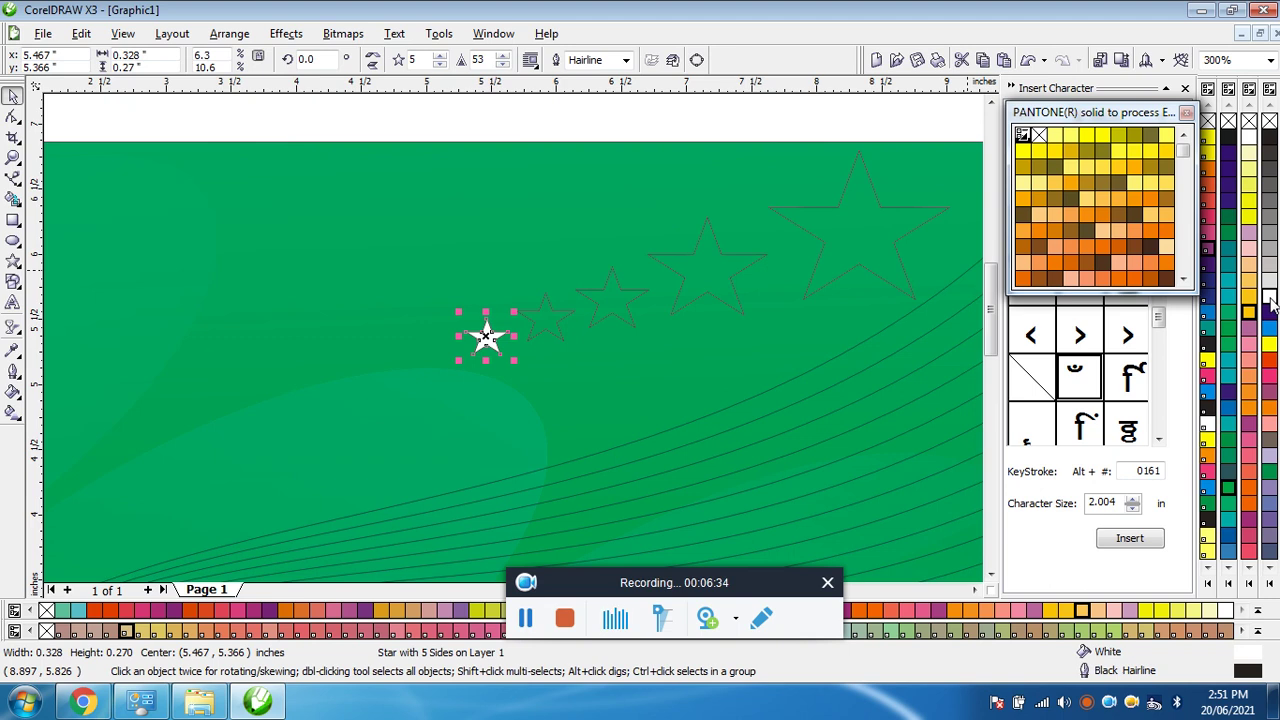
{"action": "right_click", "coordinate": [1270, 300]}
Give the second- and third-smallest stars a 10% Black fill and outline.
{"action": "key", "text": "Tab"}
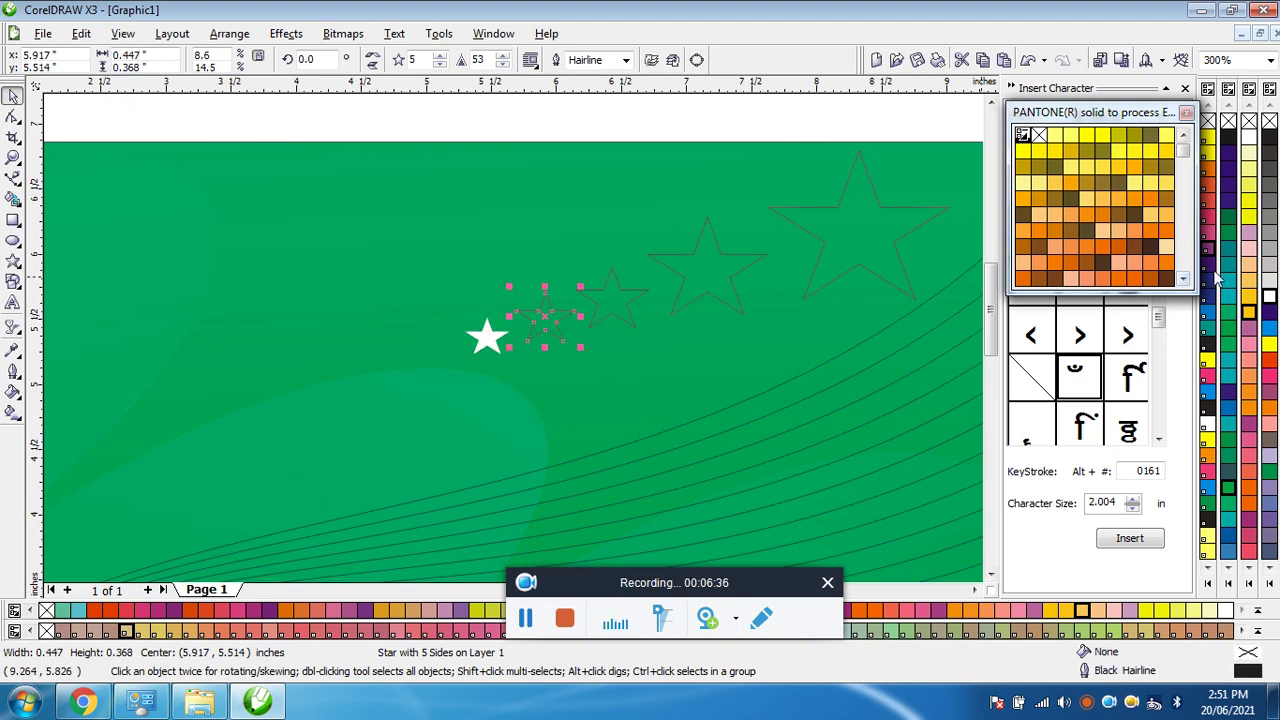
{"action": "left_click", "coordinate": [1268, 281]}
{"action": "right_click", "coordinate": [1268, 281]}
{"action": "key", "text": "Tab"}
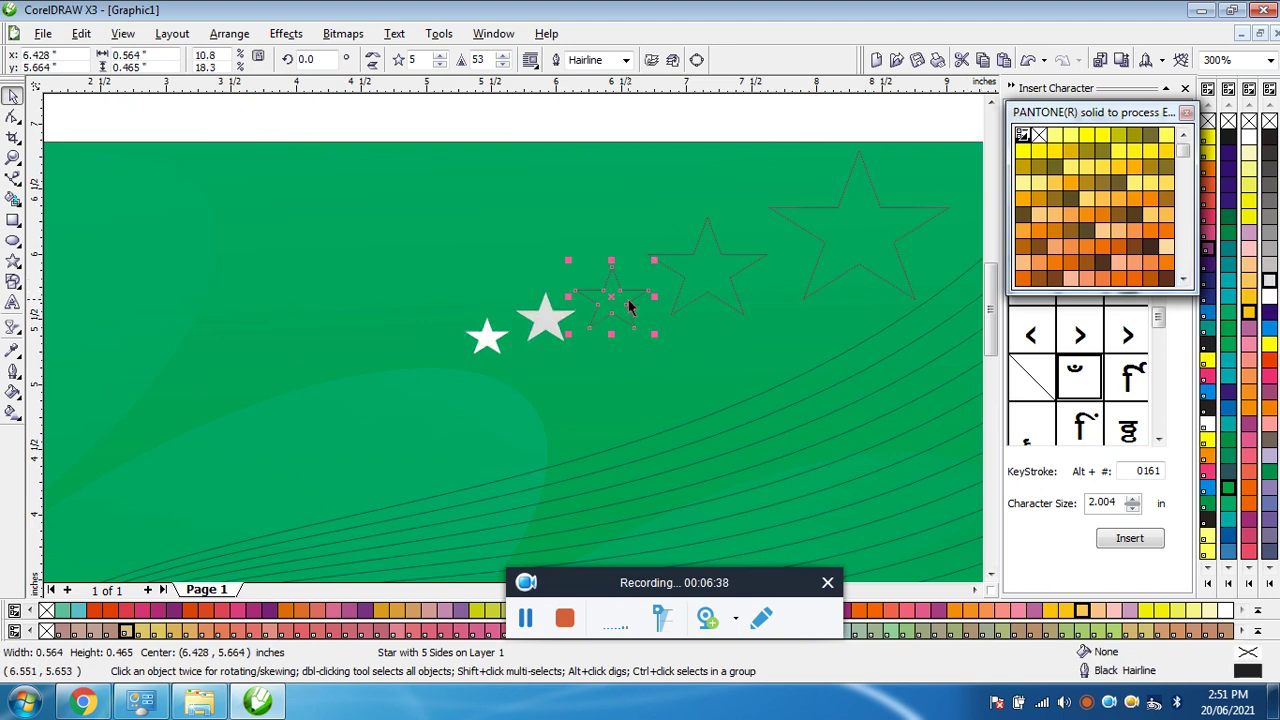
{"action": "right_click", "coordinate": [1268, 283]}
{"action": "left_click", "coordinate": [1268, 283]}
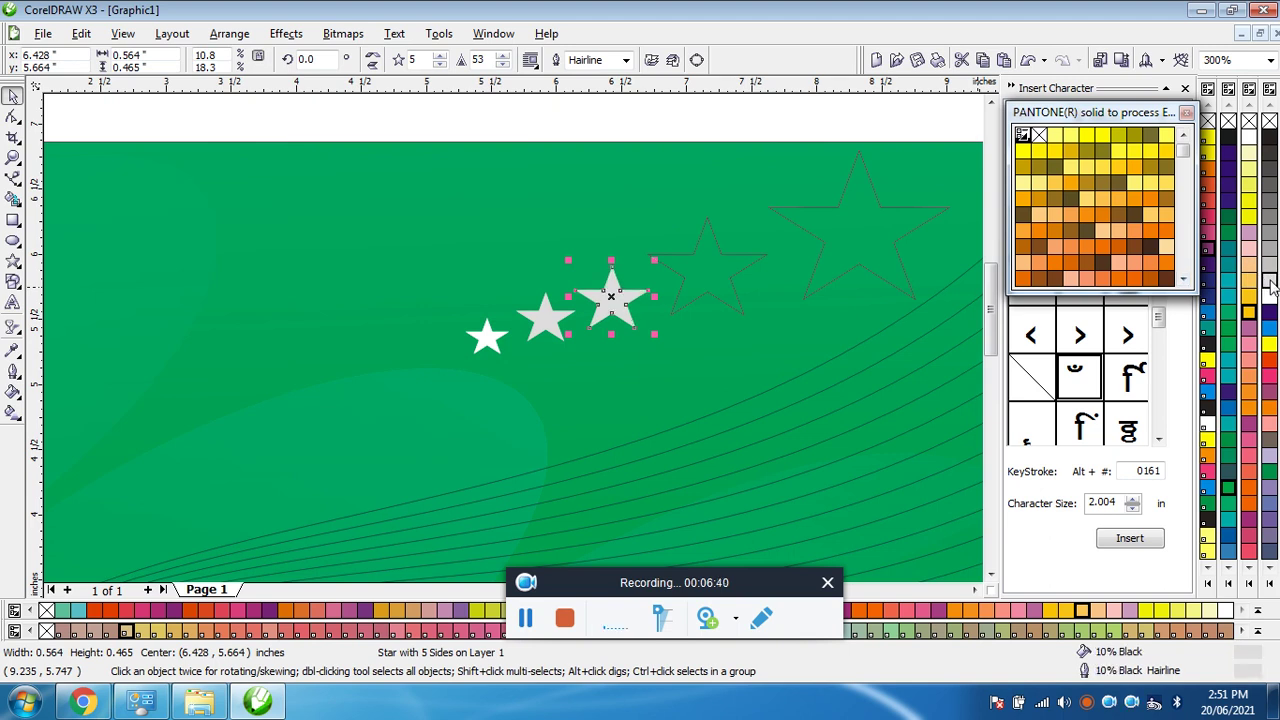
Color the fill and outline of the second-largest star 20% Black and those of the largest star 30% Black.
{"action": "left_click", "coordinate": [720, 288]}
{"action": "left_click", "coordinate": [1267, 274]}
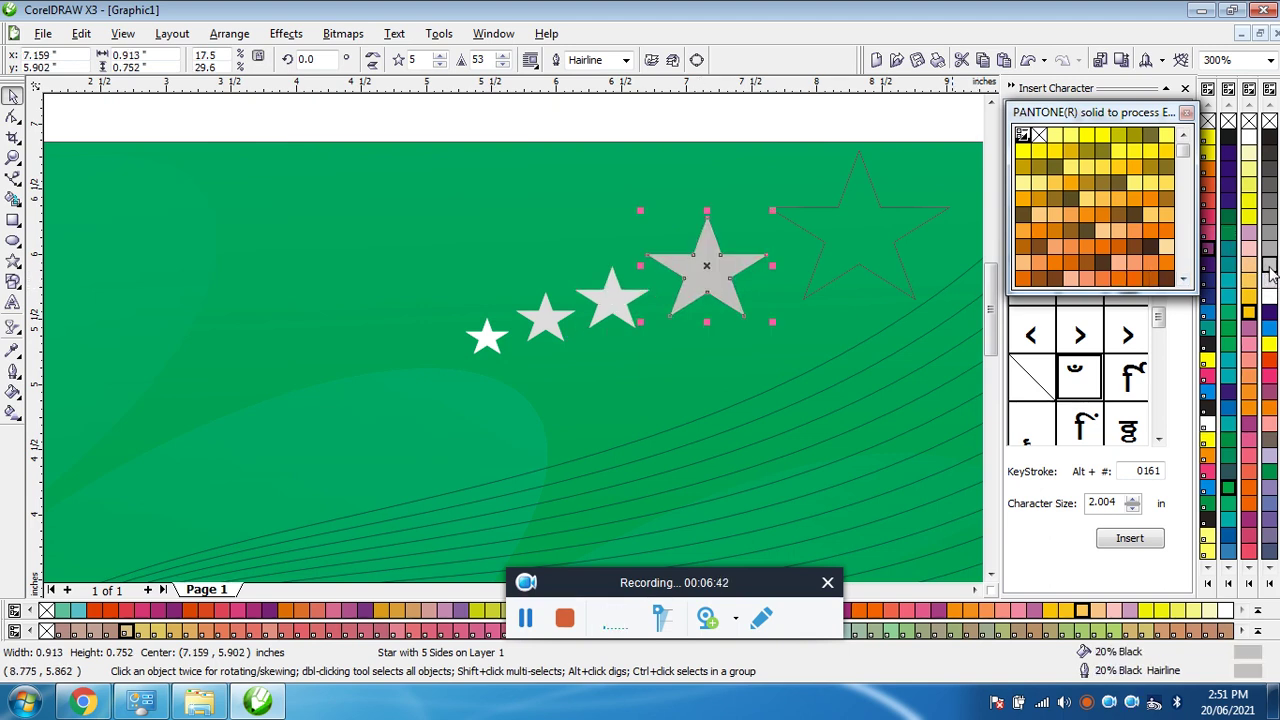
{"action": "left_click", "coordinate": [830, 259]}
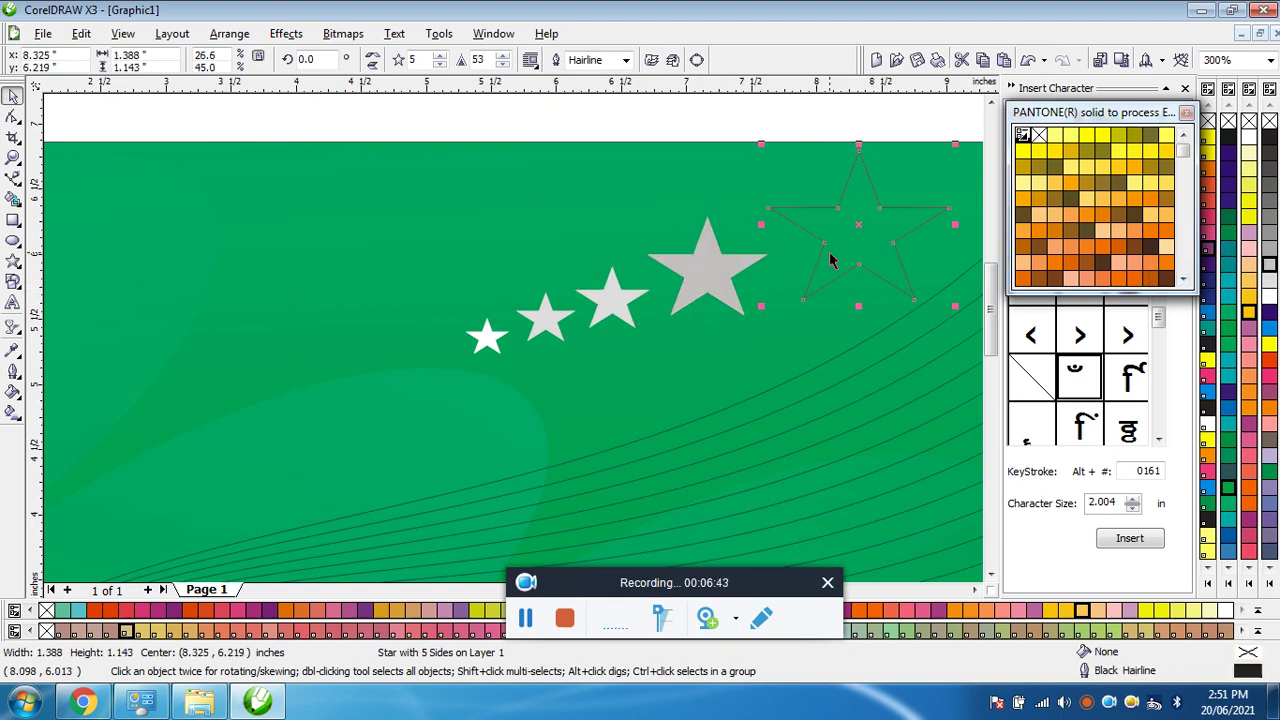
{"action": "left_click", "coordinate": [1270, 250]}
{"action": "scroll", "coordinate": [450, 430], "scroll_direction": "down", "scroll_amount": 2}
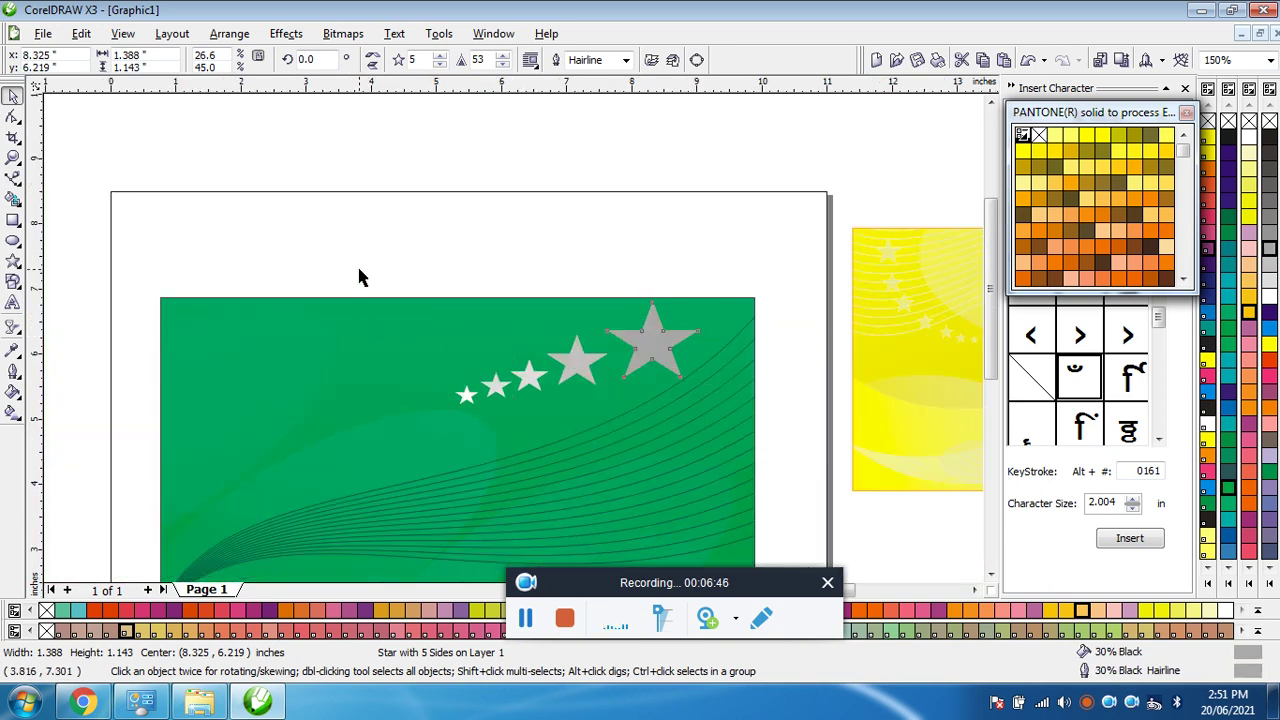
Apply one linear transparency across all five stars, running from the largest star to just beyond the smallest.
{"action": "left_click_drag", "start_coordinate": [345, 250], "coordinate": [730, 451]}
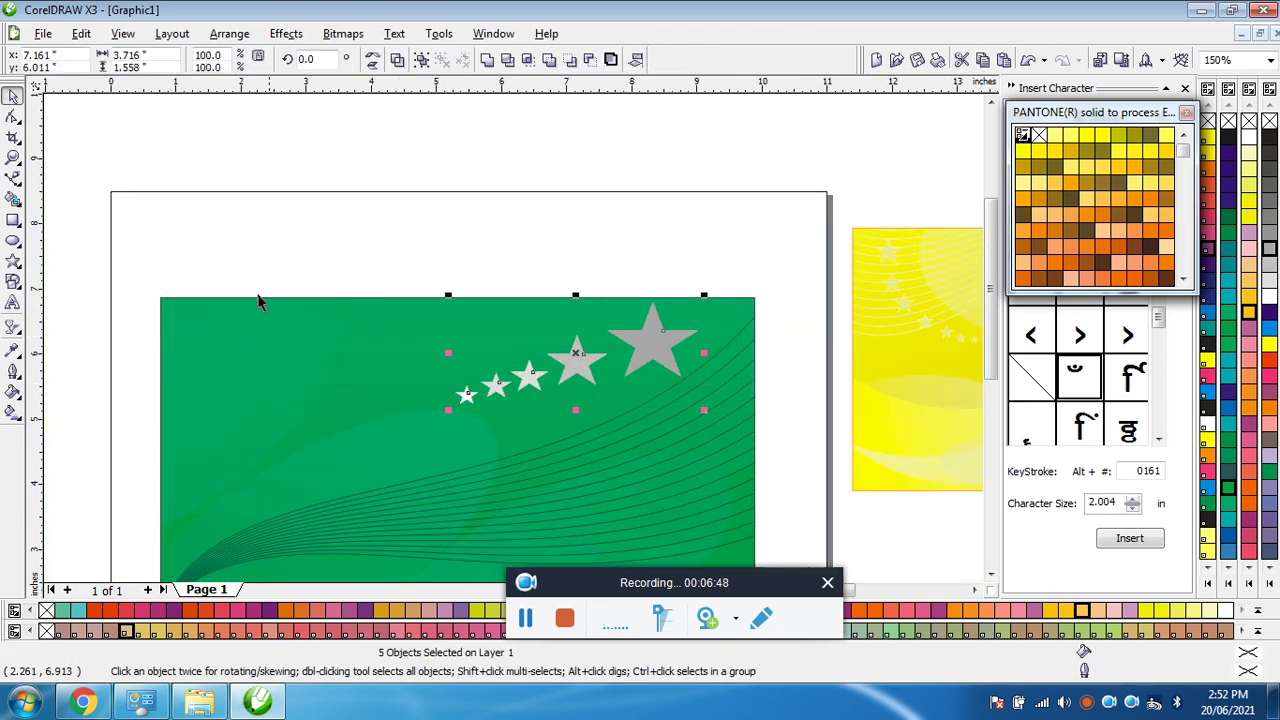
{"action": "left_click", "coordinate": [13, 326]}
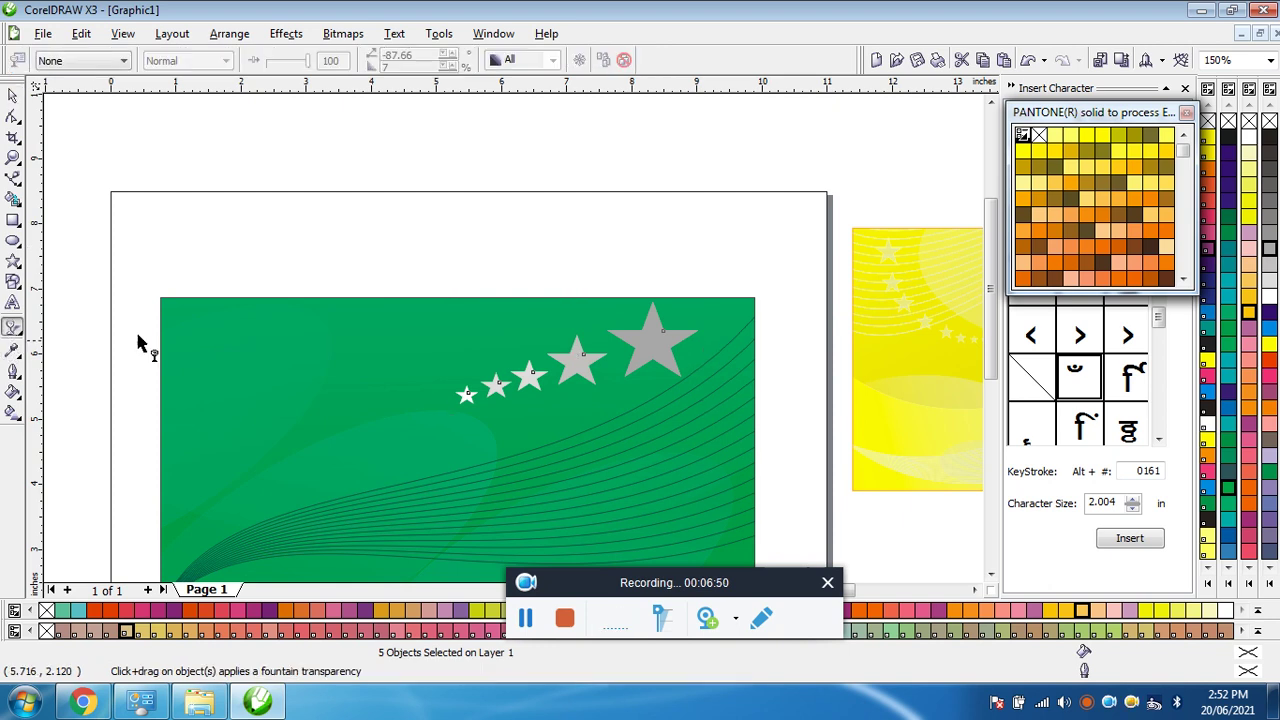
{"action": "left_click_drag", "start_coordinate": [675, 344], "coordinate": [366, 432]}
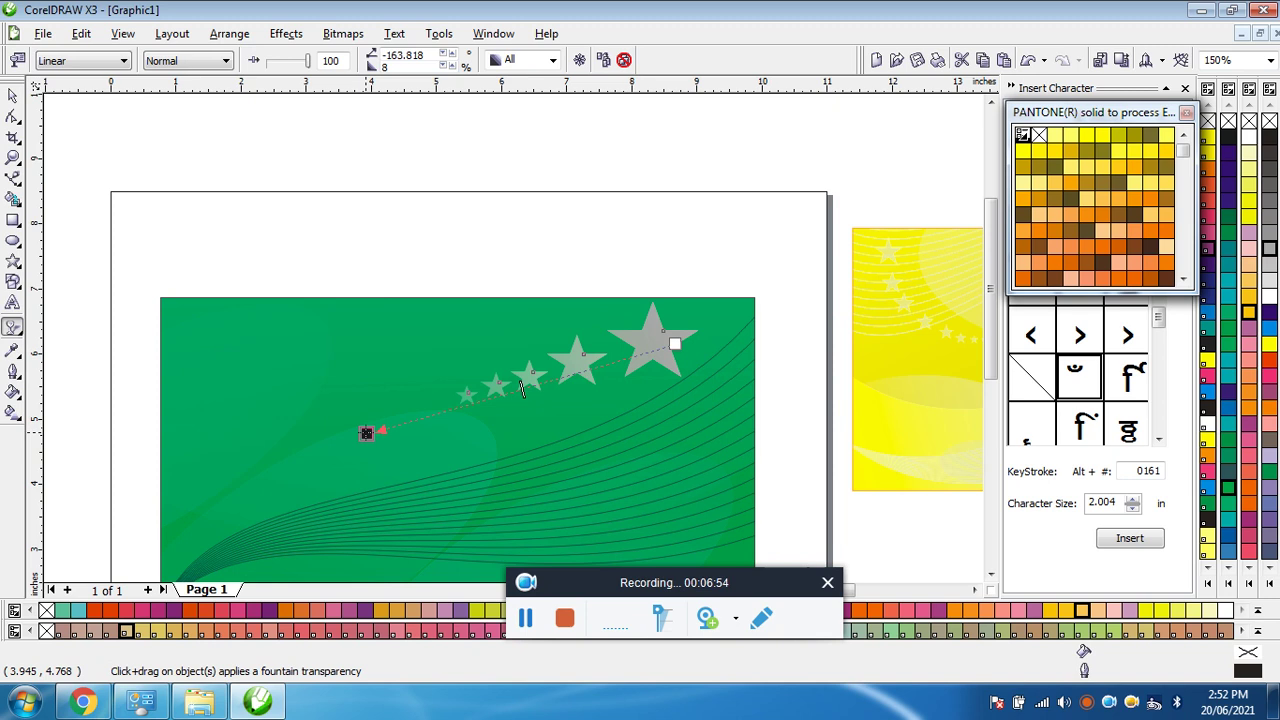
{"action": "left_click", "coordinate": [13, 95]}
{"action": "left_click", "coordinate": [391, 200]}
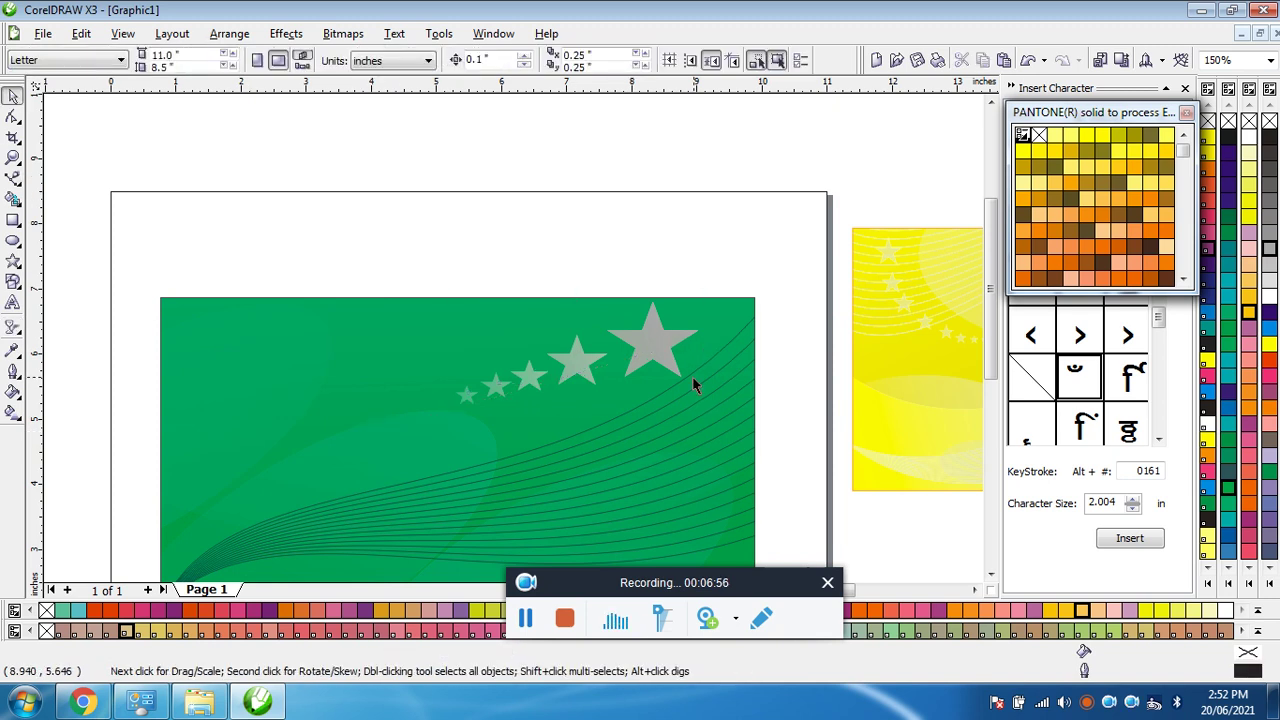
Change the fill of the largest star to White.
{"action": "left_click", "coordinate": [668, 346]}
{"action": "left_click", "coordinate": [1268, 297]}
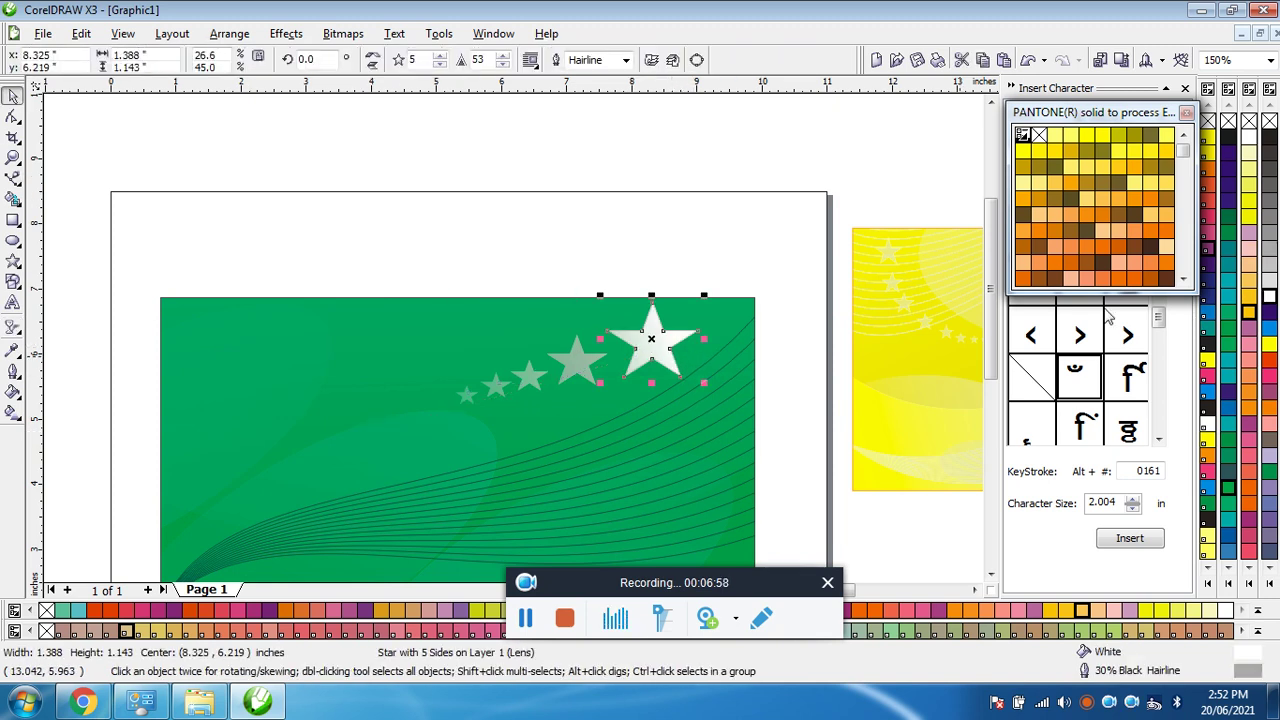
{"action": "left_click", "coordinate": [730, 240]}
{"action": "key", "text": "F3"}
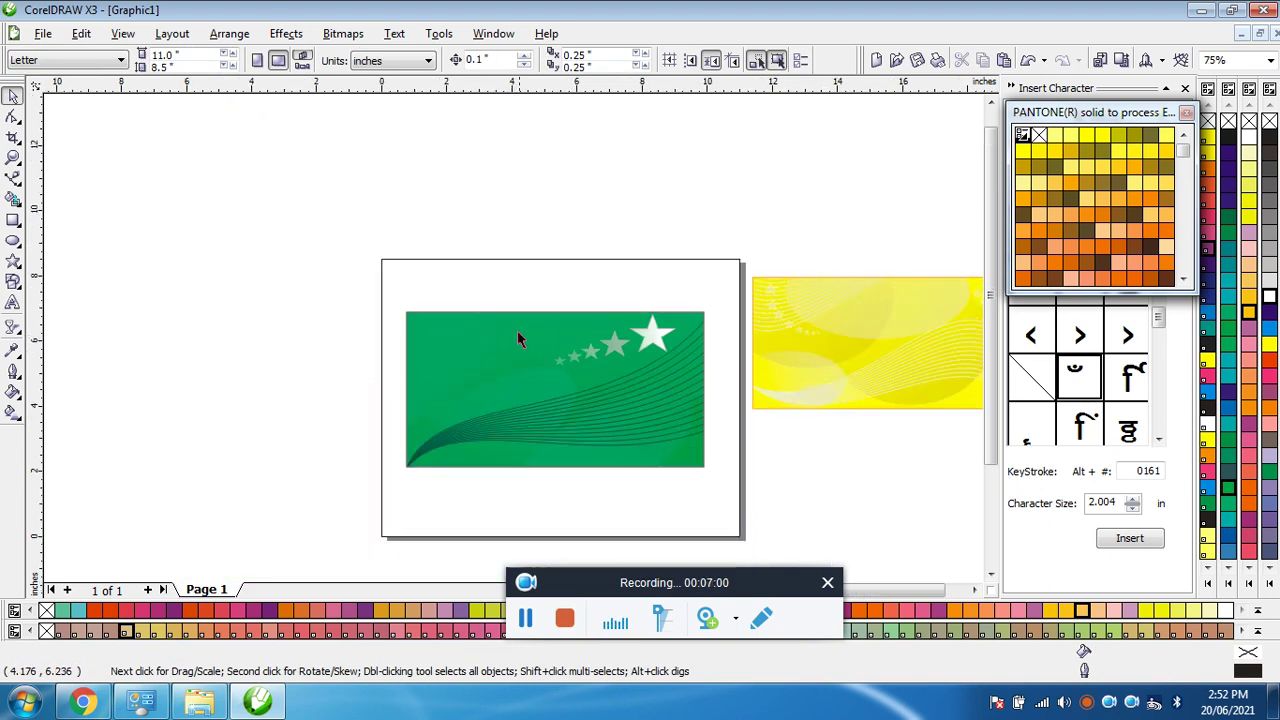
Shorten the largest star's linear transparency so it fades from the star's upper-right area toward the neighbouring star.
{"action": "scroll", "coordinate": [648, 349], "scroll_direction": "up", "scroll_amount": 4}
{"action": "left_click", "coordinate": [578, 343]}
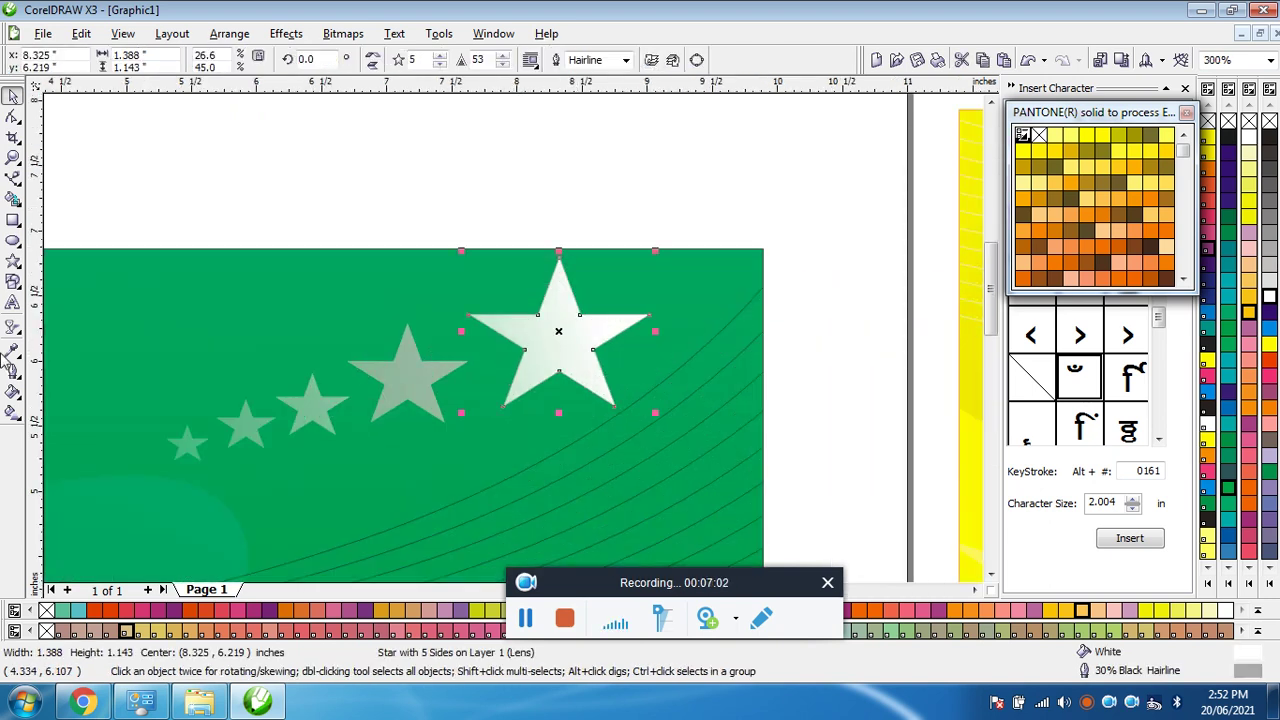
{"action": "left_click", "coordinate": [12, 326]}
{"action": "left_click_drag", "start_coordinate": [604, 342], "coordinate": [297, 431]}
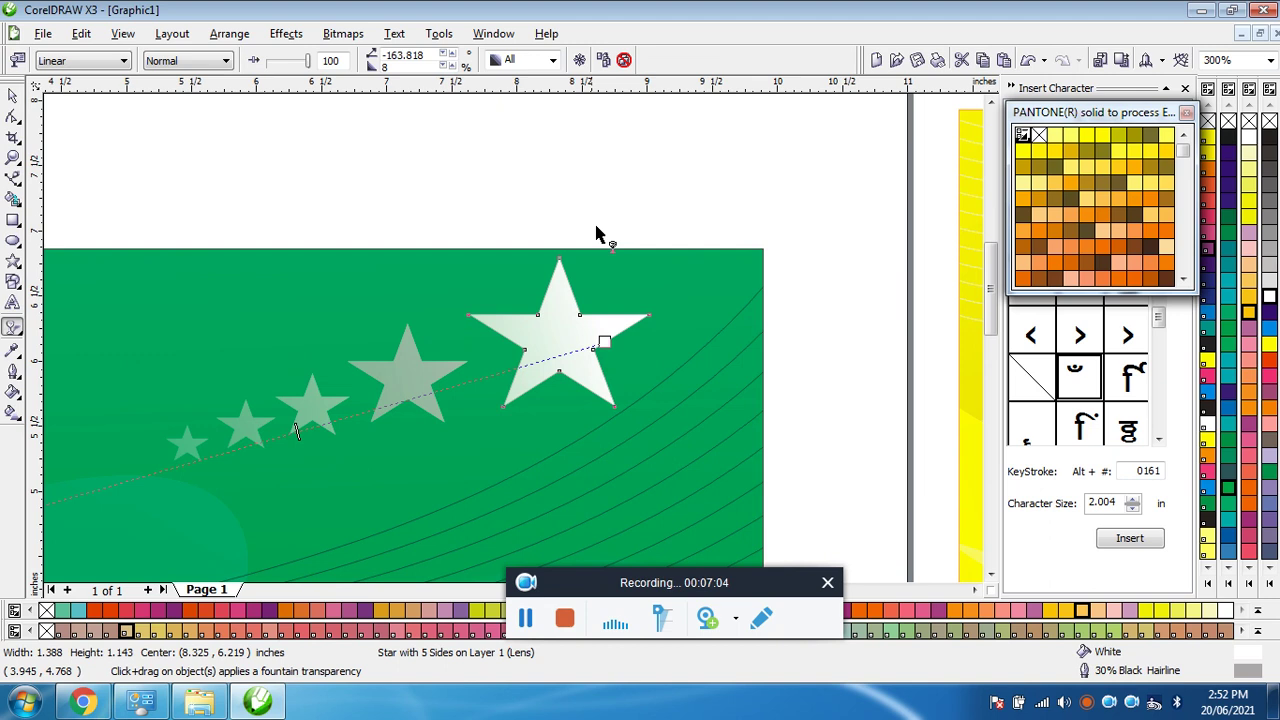
{"action": "left_click_drag", "start_coordinate": [604, 341], "coordinate": [620, 306]}
{"action": "left_click_drag", "start_coordinate": [134, 462], "coordinate": [448, 373]}
{"action": "left_click", "coordinate": [13, 95]}
{"action": "left_click", "coordinate": [73, 124]}
{"action": "key", "text": "F4"}
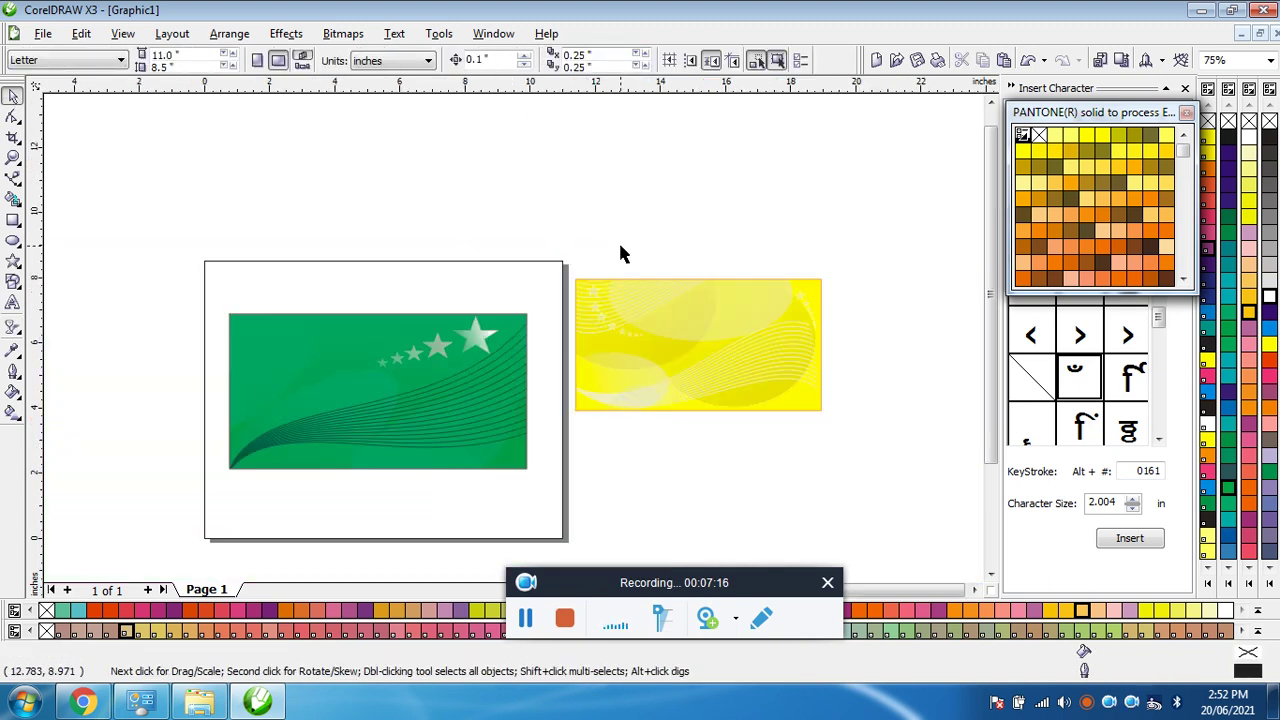
{"action": "scroll", "coordinate": [513, 337], "scroll_direction": "up", "scroll_amount": 3}
{"action": "scroll", "coordinate": [569, 346], "scroll_direction": "down", "scroll_amount": 3}
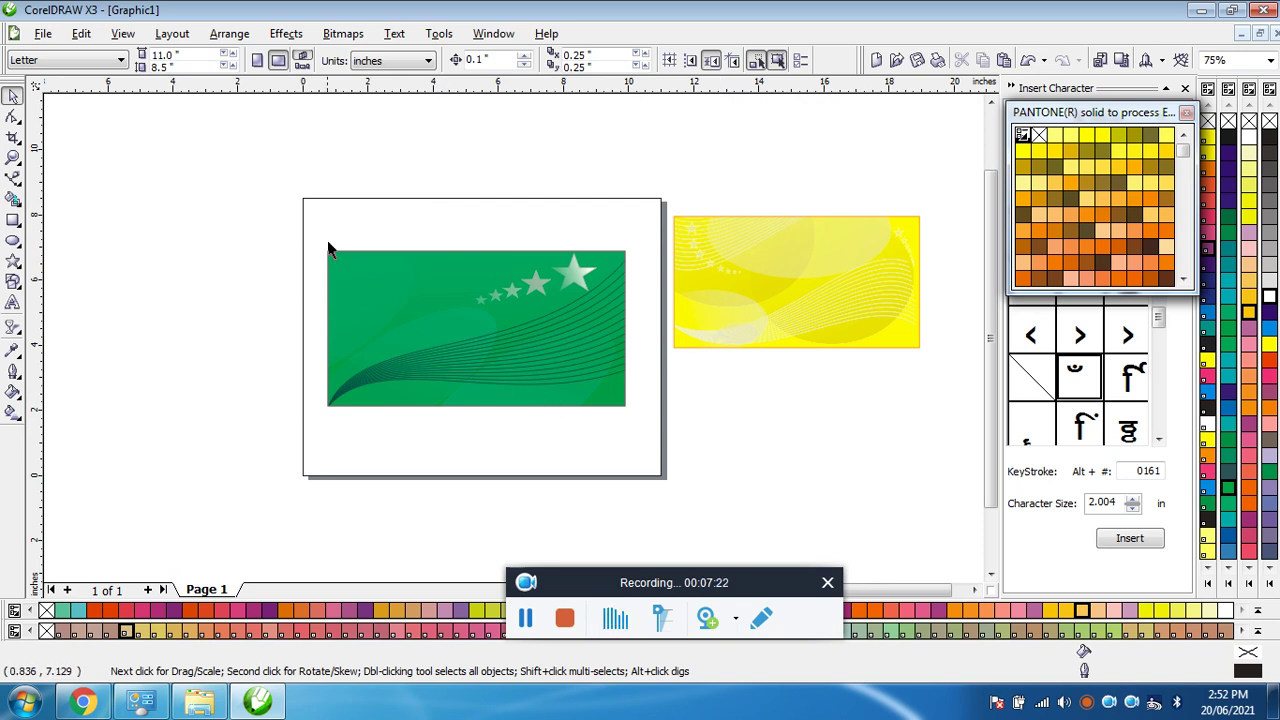
{"action": "left_click_drag", "start_coordinate": [401, 308], "coordinate": [663, 414]}
{"action": "left_click", "coordinate": [737, 423]}
{"action": "scroll", "coordinate": [512, 340], "scroll_direction": "up", "scroll_amount": 2}
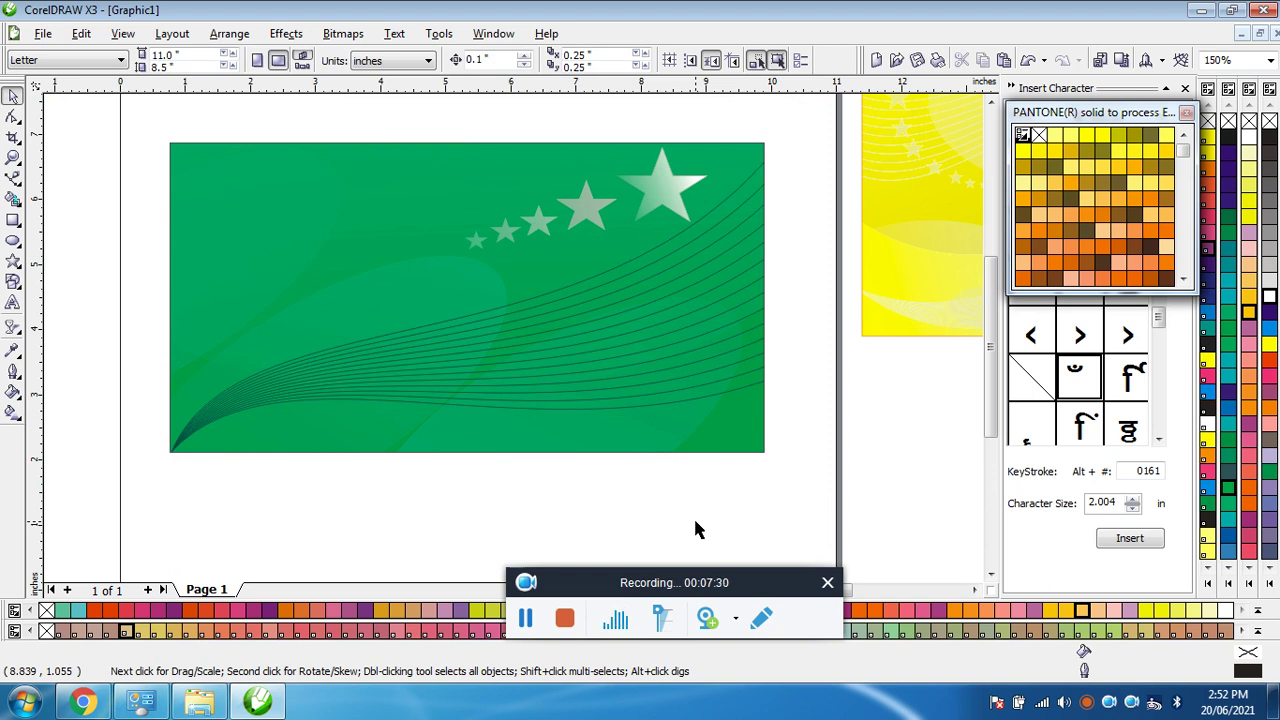
{"action": "scroll", "coordinate": [513, 337], "scroll_direction": "down", "scroll_amount": 2}
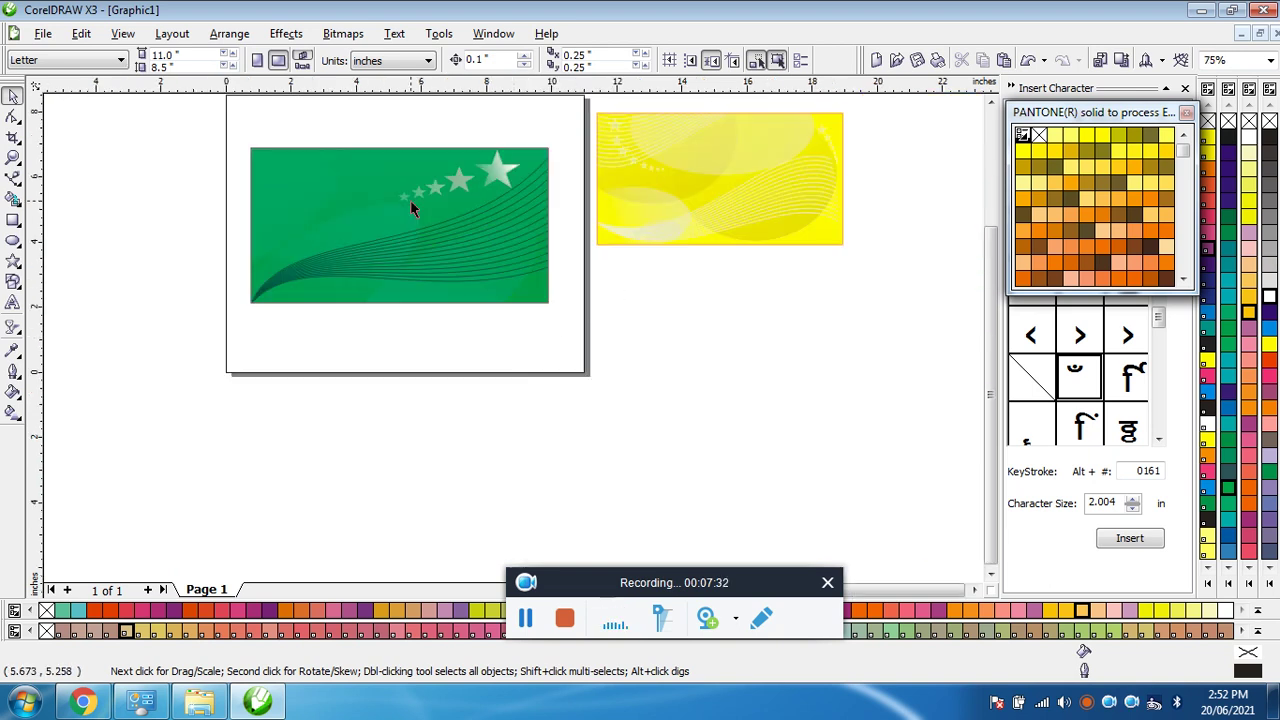
Draw an ellipse about 9.69 by 2.07 inches across the green rectangle's upper edge and fill it with green C:60 M:1 Y:99 K:0.
{"action": "scroll", "coordinate": [414, 200], "scroll_direction": "up", "scroll_amount": 2}
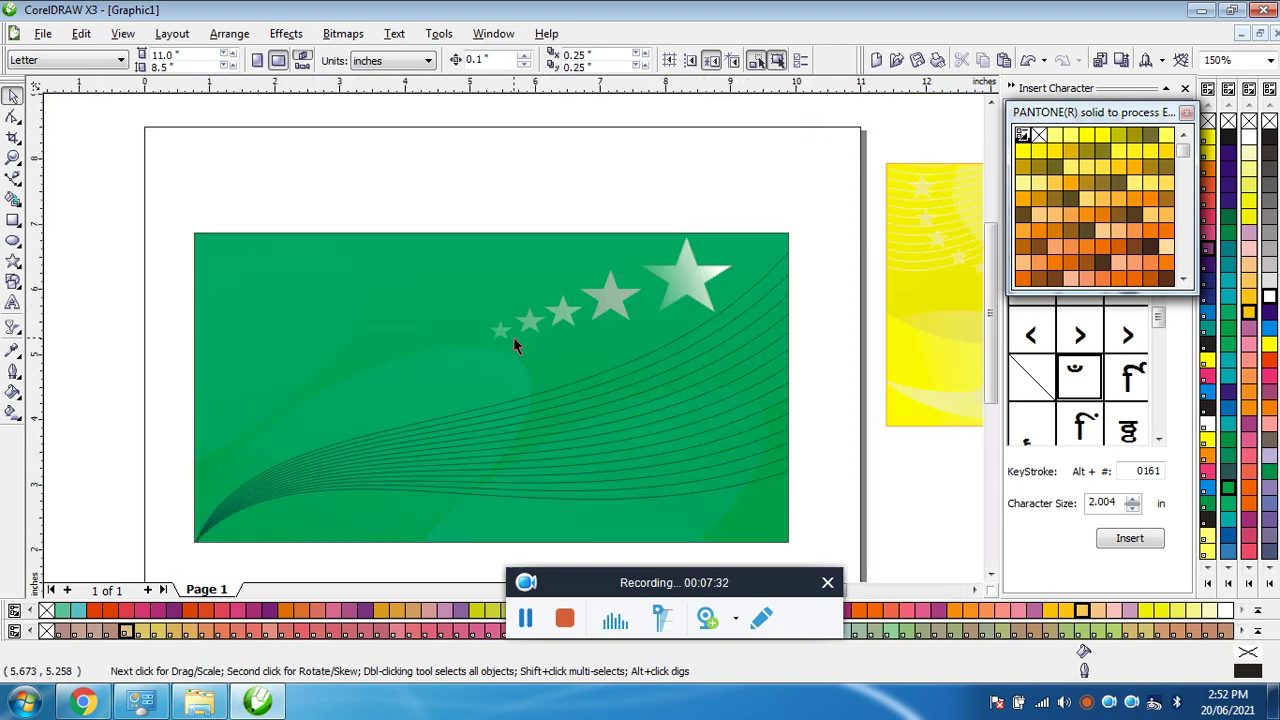
{"action": "left_click", "coordinate": [13, 240]}
{"action": "left_click_drag", "start_coordinate": [178, 222], "coordinate": [812, 315]}
{"action": "key", "text": "space"}
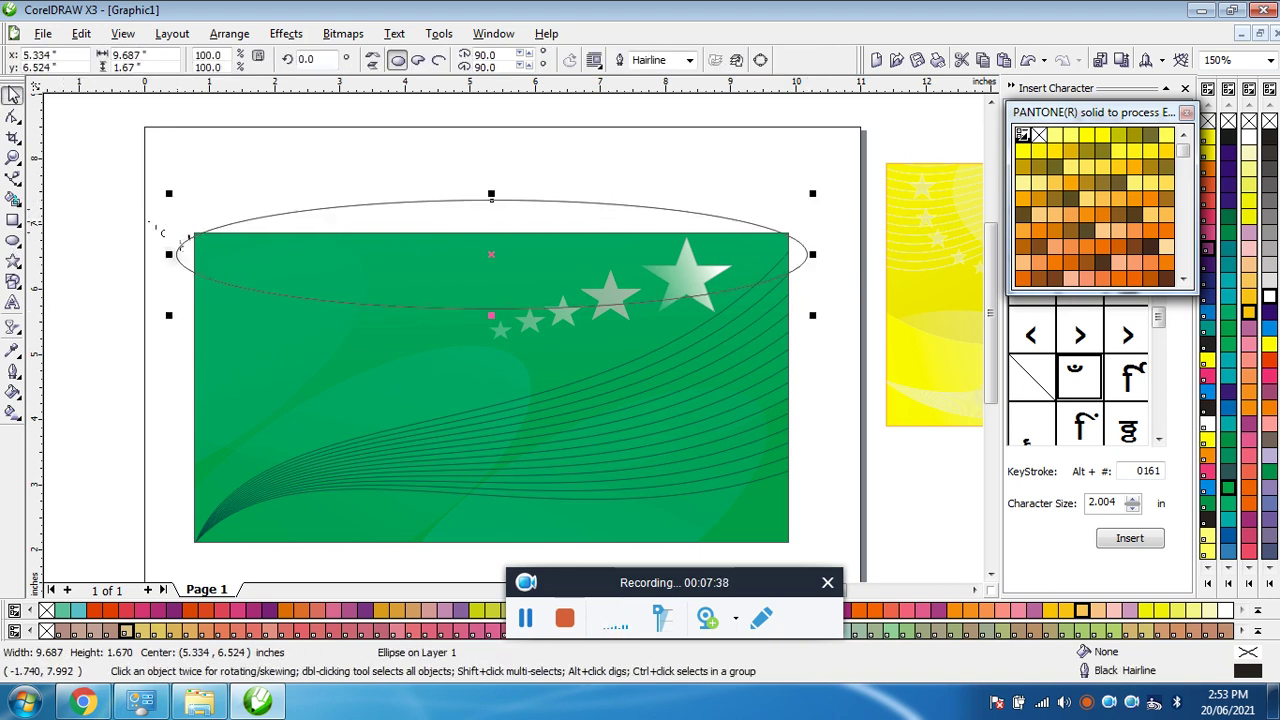
{"action": "left_click_drag", "start_coordinate": [491, 193], "coordinate": [491, 167]}
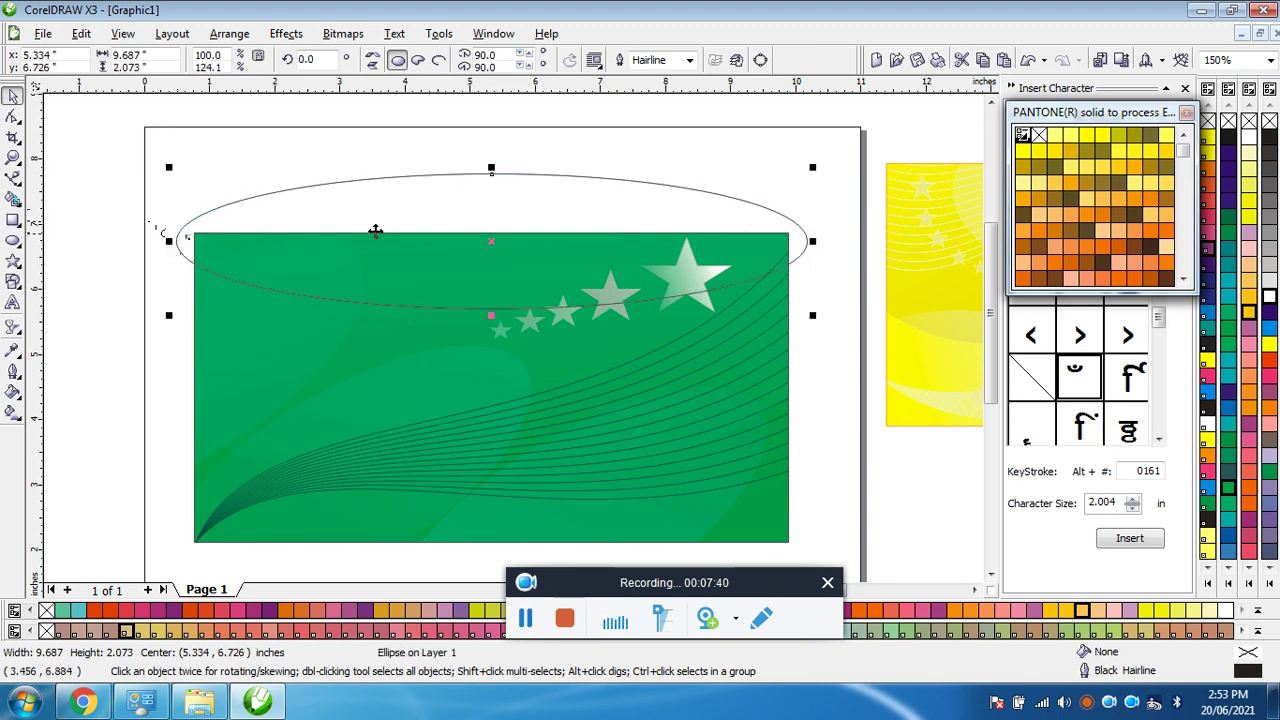
{"action": "left_click", "coordinate": [1269, 345]}
{"action": "mouse_move", "coordinate": [1269, 345]}
{"action": "left_mouse_down"}
{"action": "mouse_move", "coordinate": [1255, 362]}
{"action": "mouse_move", "coordinate": [1244, 349]}
{"action": "left_mouse_up"}
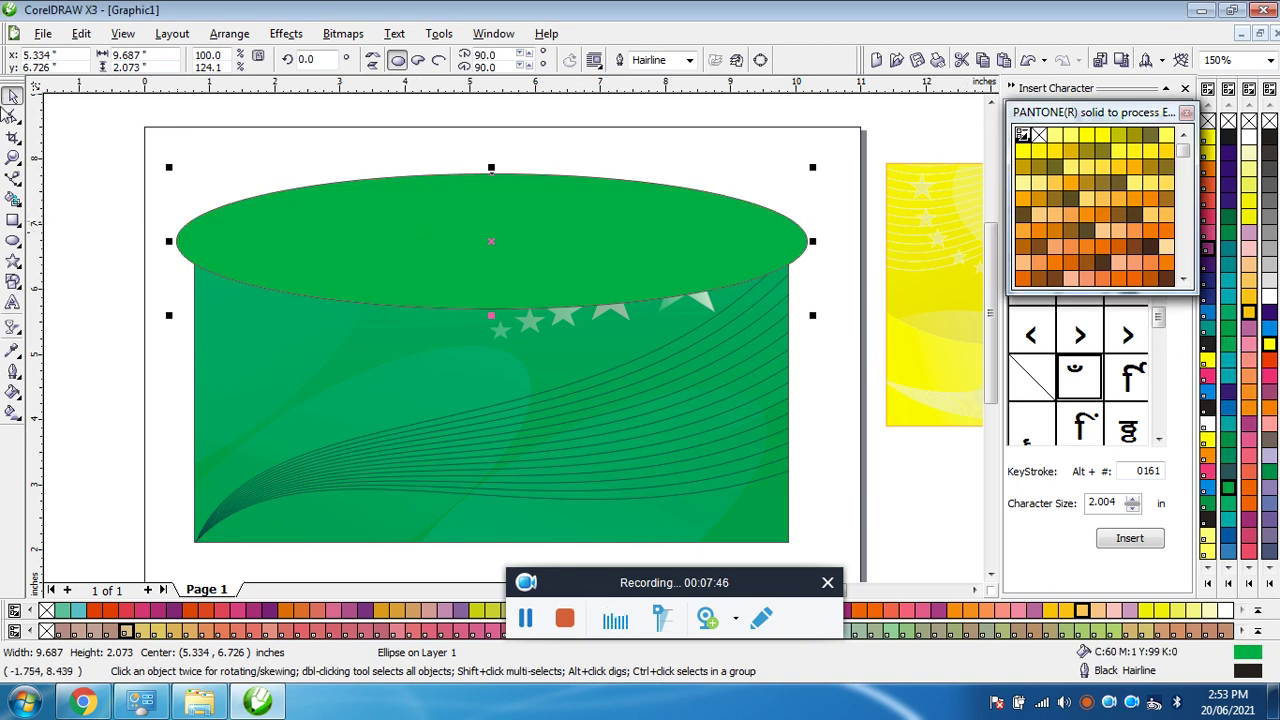
Apply a vertical linear transparency that fades the new ellipse toward its top and remove its outline.
{"action": "left_click", "coordinate": [13, 327]}
{"action": "left_click_drag", "start_coordinate": [444, 181], "coordinate": [451, 298]}
{"action": "left_click_drag", "start_coordinate": [444, 181], "coordinate": [427, 351]}
{"action": "left_click_drag", "start_coordinate": [451, 297], "coordinate": [427, 183]}
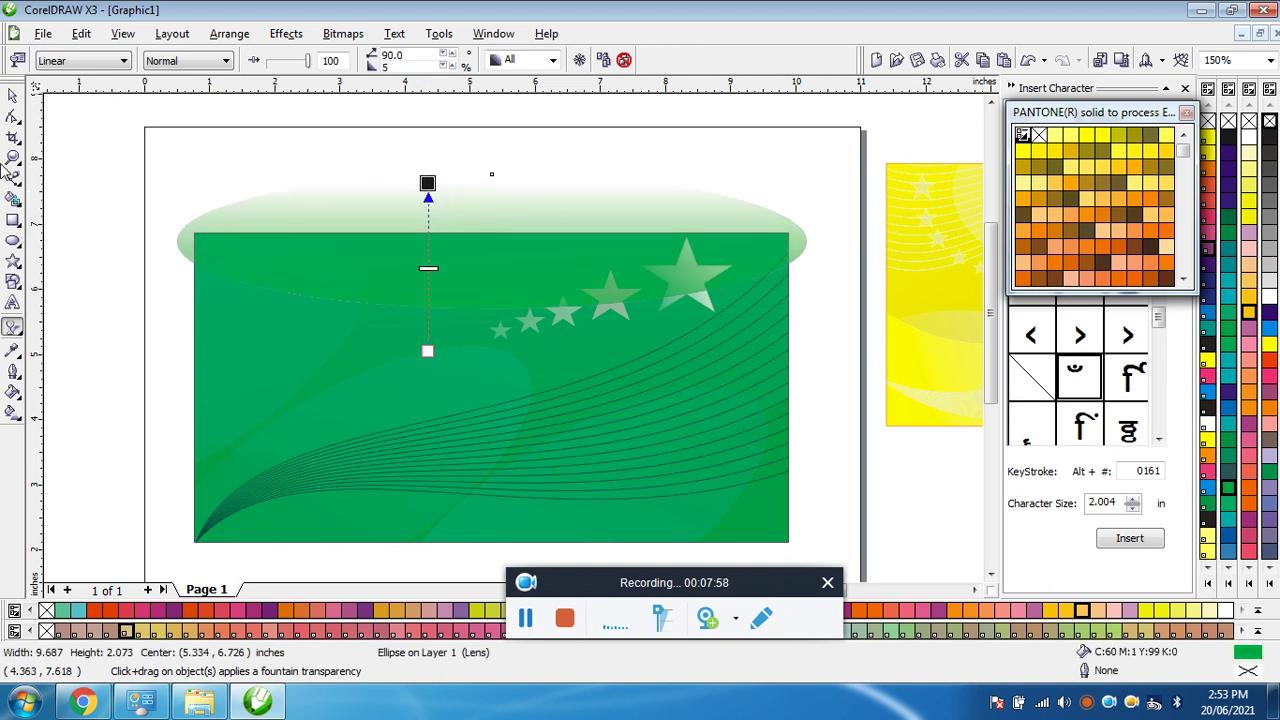
{"action": "left_click", "coordinate": [13, 95]}
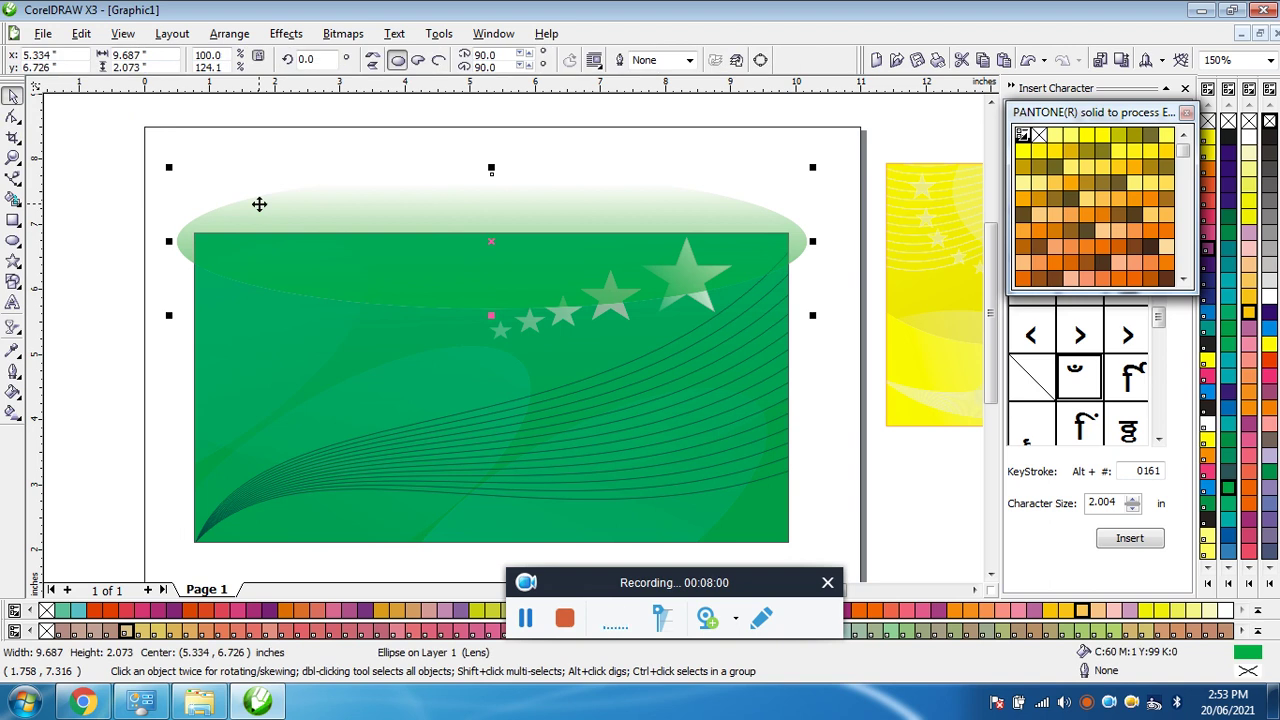
PowerClip the semi-transparent ellipse inside the green rectangle.
{"action": "left_click", "coordinate": [286, 33]}
{"action": "mouse_move", "coordinate": [305, 285]}
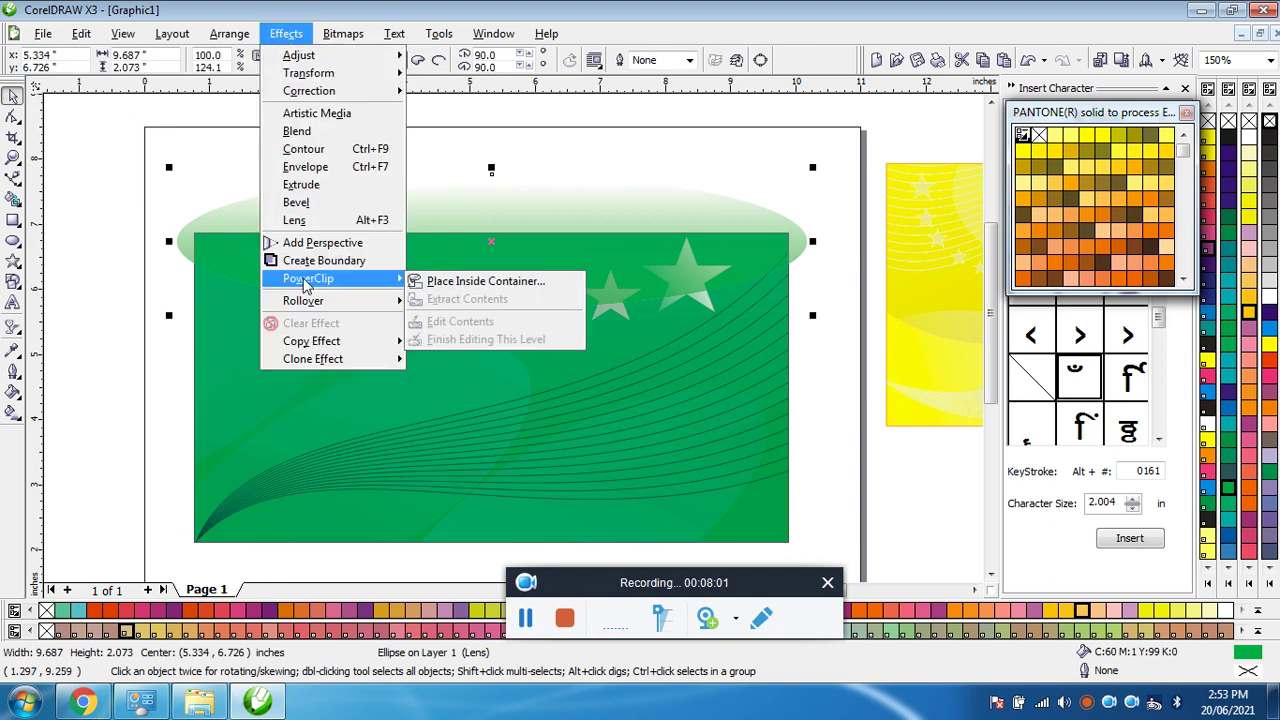
{"action": "left_click", "coordinate": [431, 282]}
{"action": "left_click", "coordinate": [218, 361]}
Edit the rectangle's PowerClip contents, moving the largest ellipse up to a center of about X 4.84, Y 7.24 inches, and finish editing.
{"action": "left_click", "coordinate": [221, 362], "text": "ctrl"}
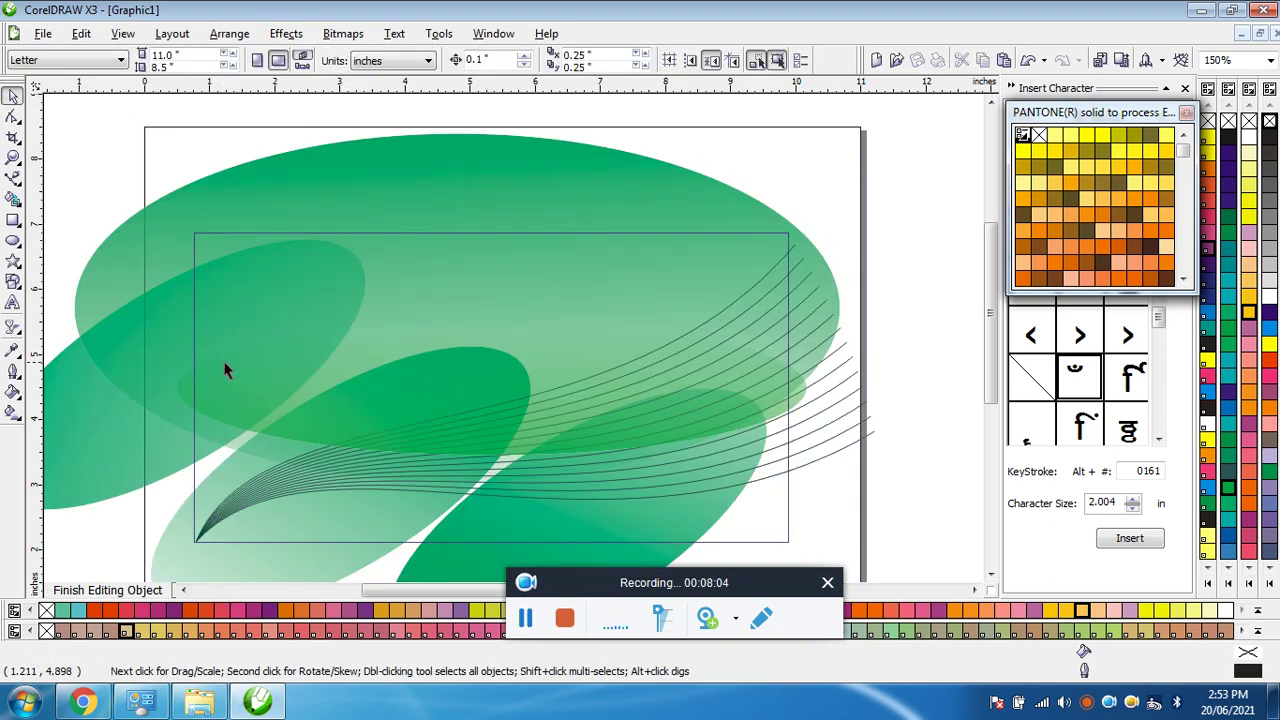
{"action": "left_click_drag", "start_coordinate": [441, 140], "coordinate": [443, 104]}
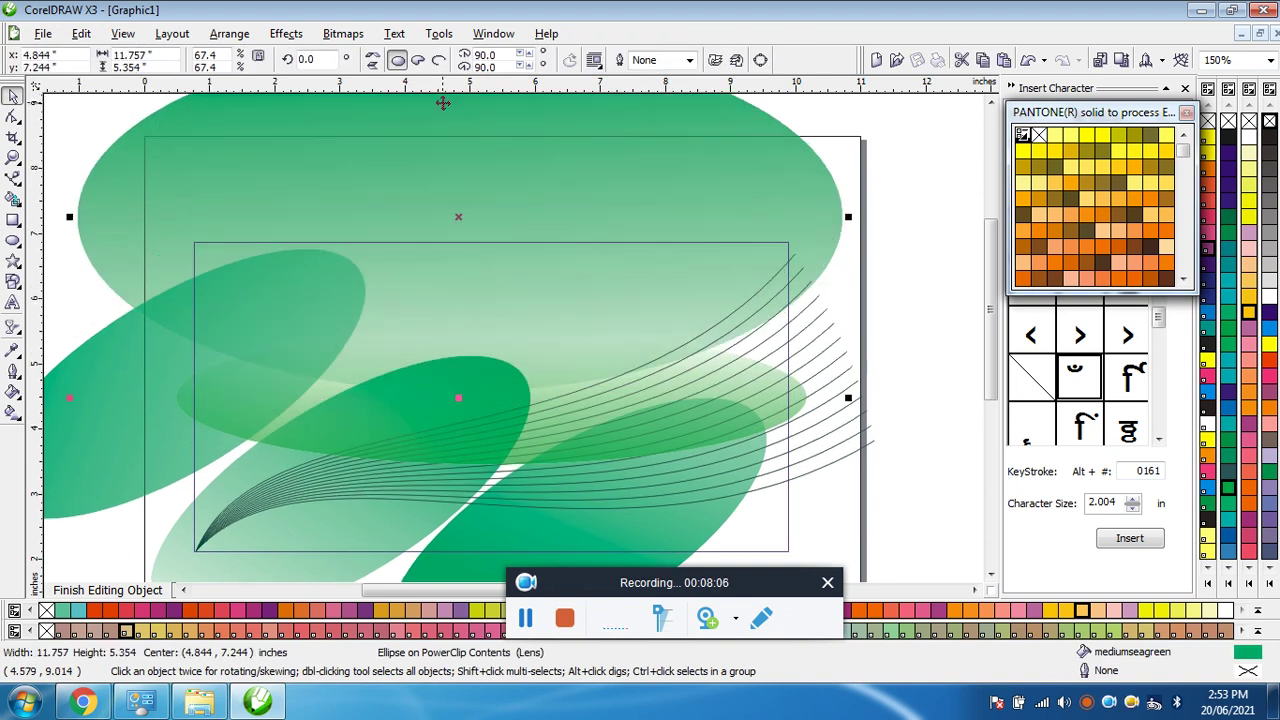
{"action": "key", "text": "F3"}
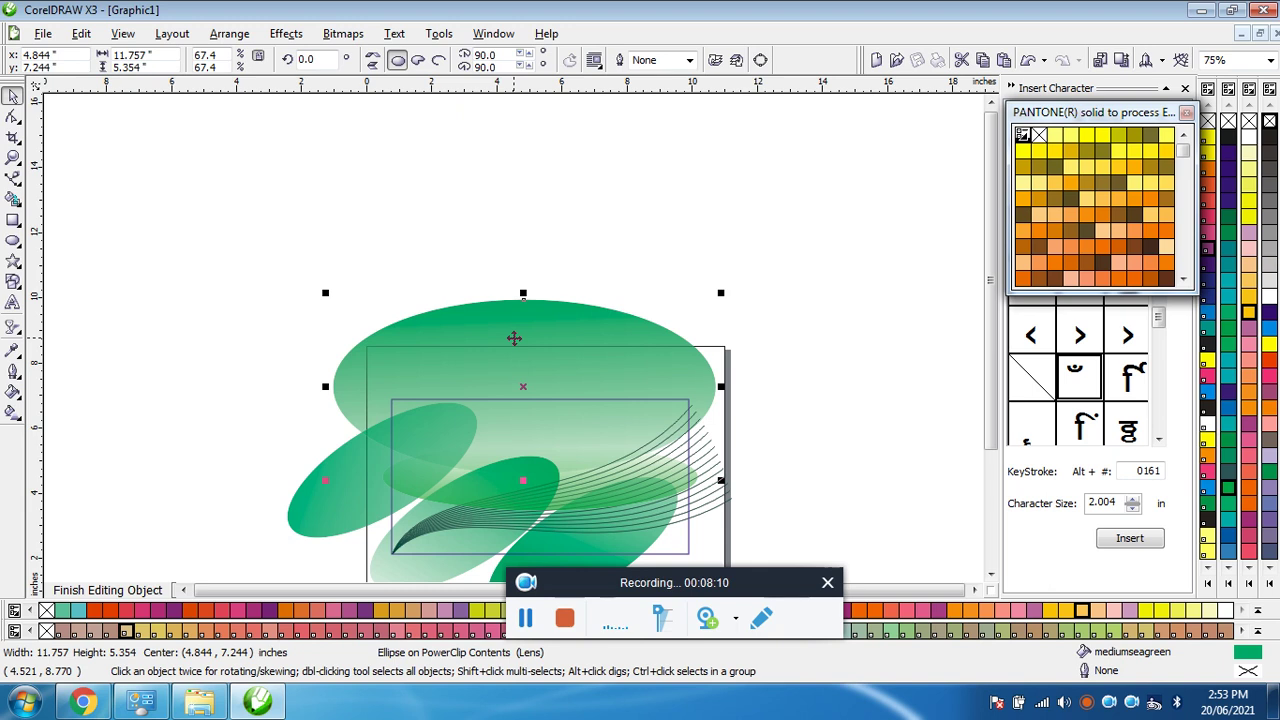
{"action": "left_click", "coordinate": [777, 229], "text": "ctrl"}
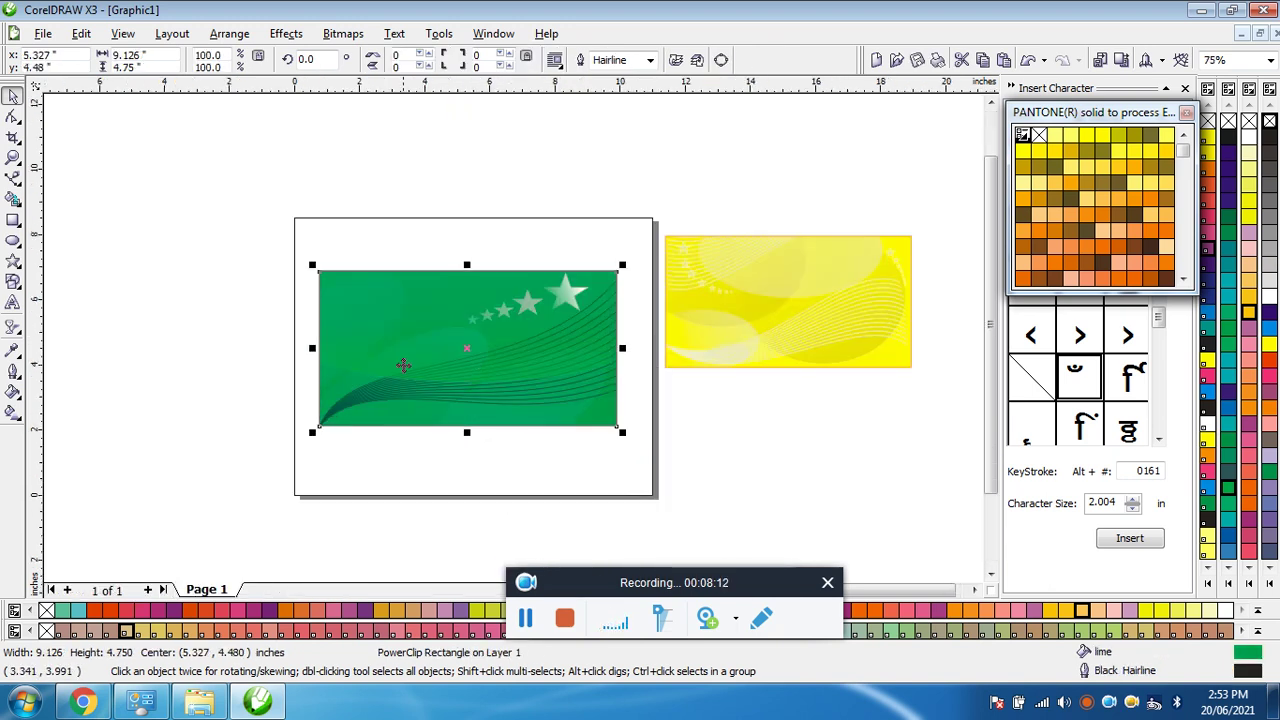
Change the PowerClip rectangle's background fill to Yellow.
{"action": "scroll", "coordinate": [403, 365], "scroll_direction": "up", "scroll_amount": 1}
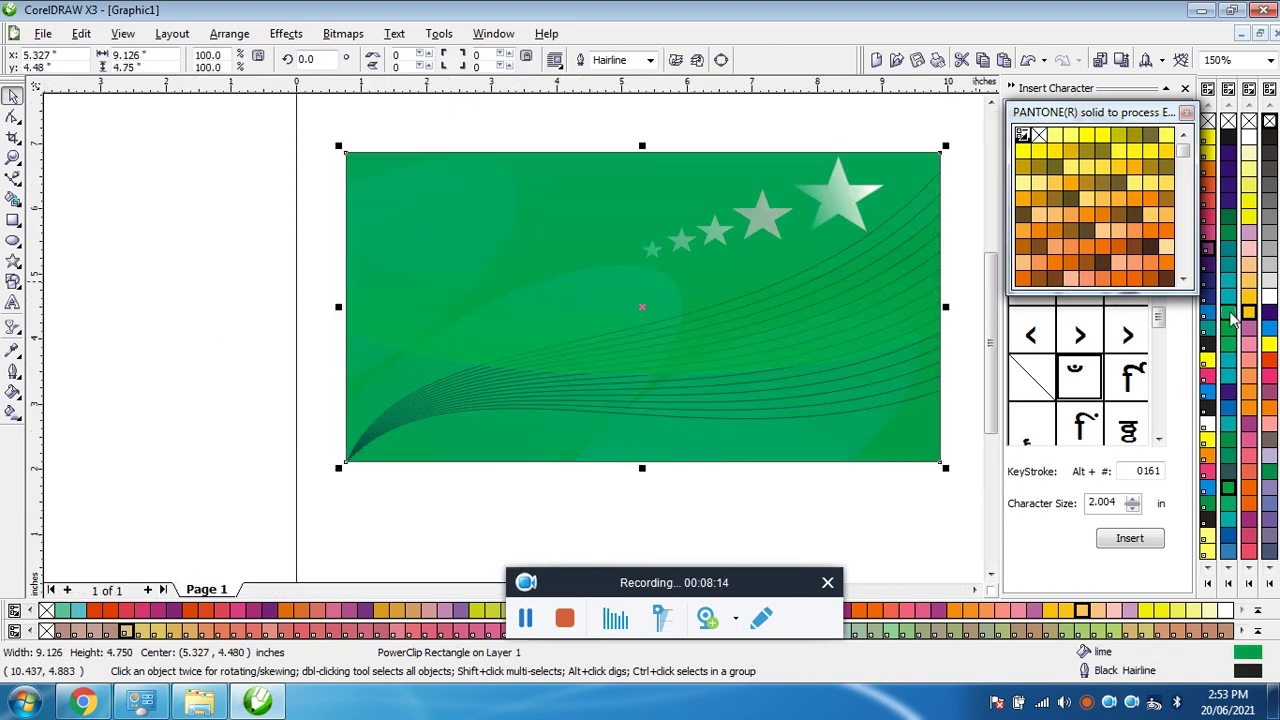
{"action": "left_click", "coordinate": [1270, 352]}
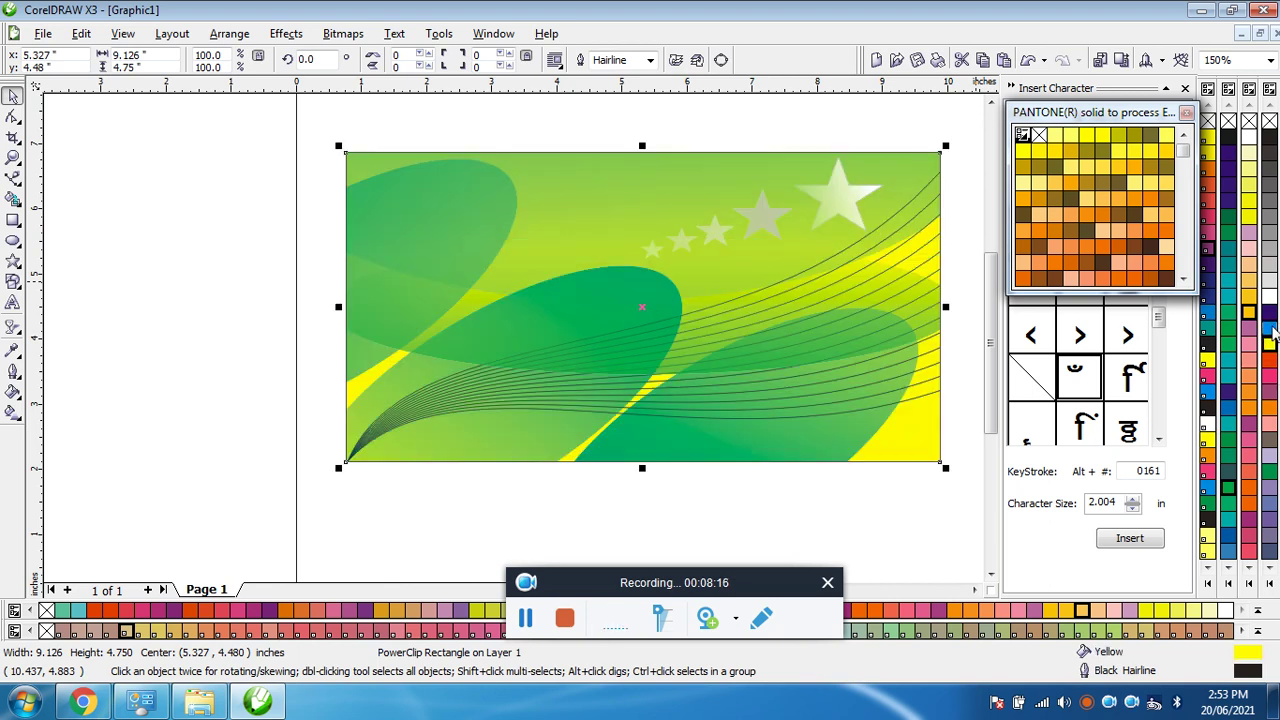
{"action": "left_click", "coordinate": [1270, 330]}
{"action": "left_click", "coordinate": [1270, 344]}
{"action": "scroll", "coordinate": [548, 337], "scroll_direction": "down", "scroll_amount": 1}
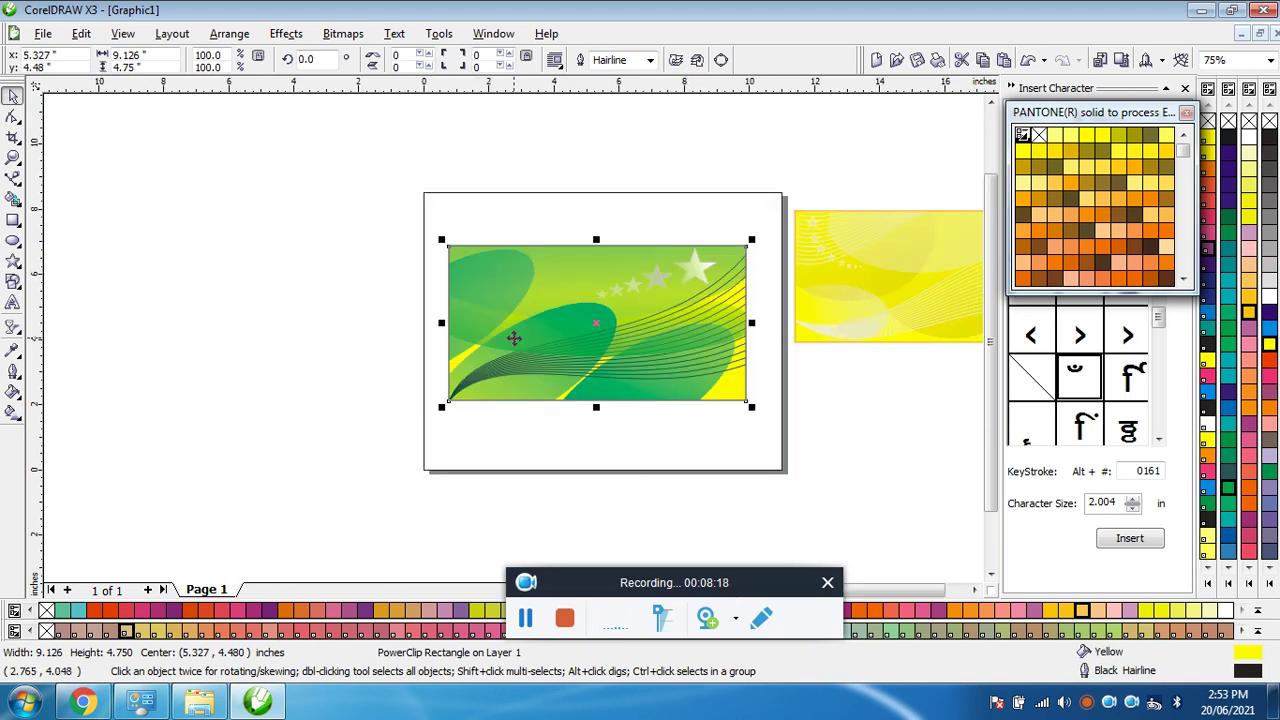
{"action": "left_click", "coordinate": [270, 348]}
{"action": "scroll", "coordinate": [539, 343], "scroll_direction": "up", "scroll_amount": 1}
{"action": "scroll", "coordinate": [541, 321], "scroll_direction": "down", "scroll_amount": 1}
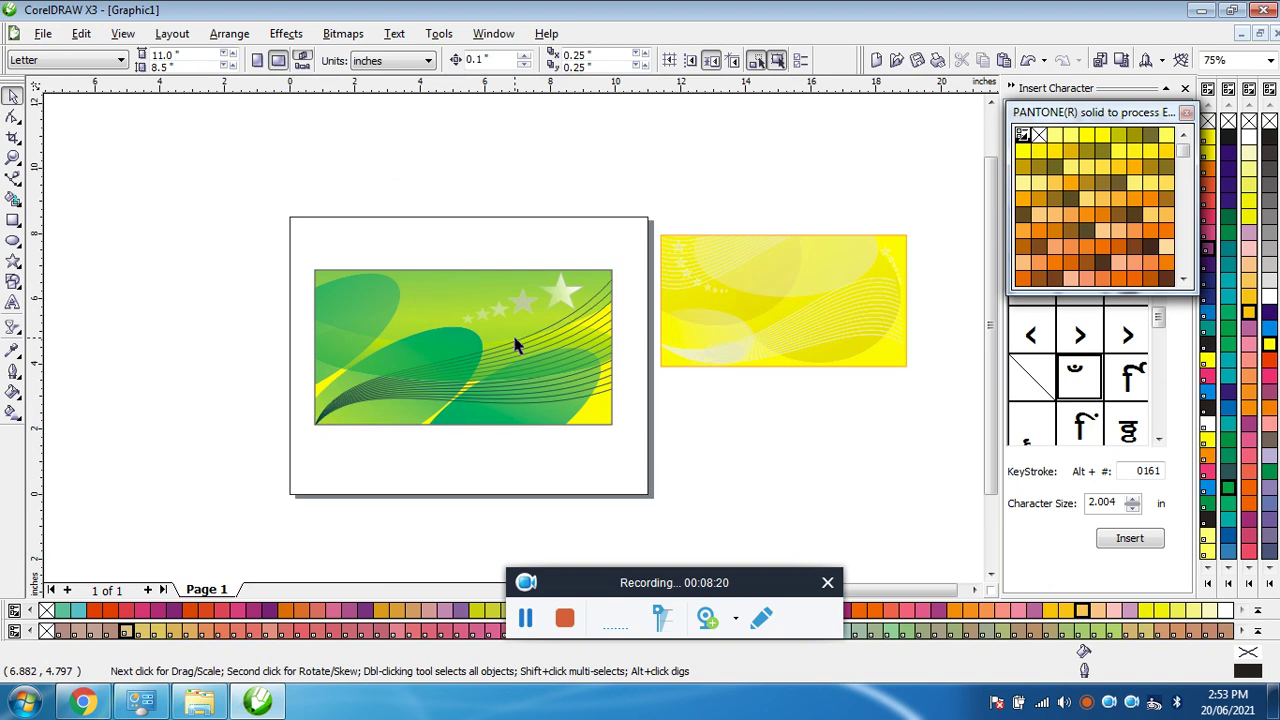
{"action": "left_click", "coordinate": [1273, 389]}
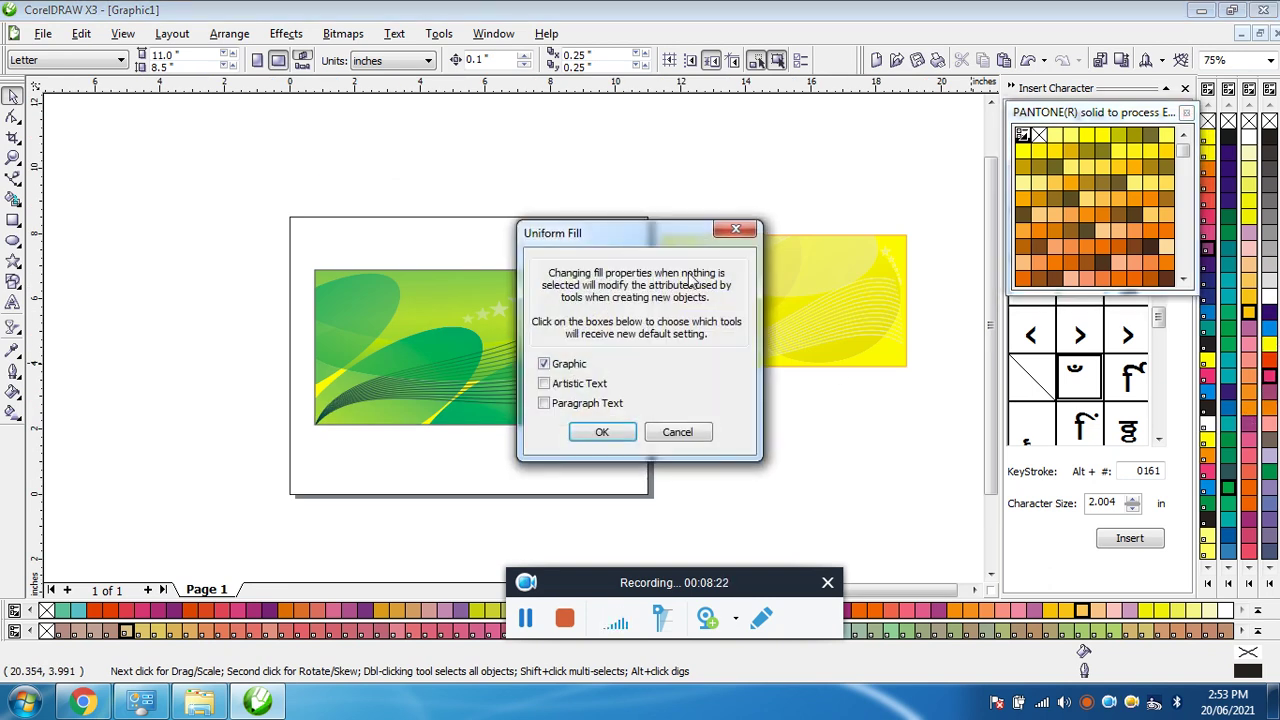
{"action": "left_click", "coordinate": [742, 224]}
Try process cyan and red as the PowerClip rectangle's background fill, then return it to Yellow.
{"action": "left_click", "coordinate": [457, 313]}
{"action": "left_click", "coordinate": [1229, 362]}
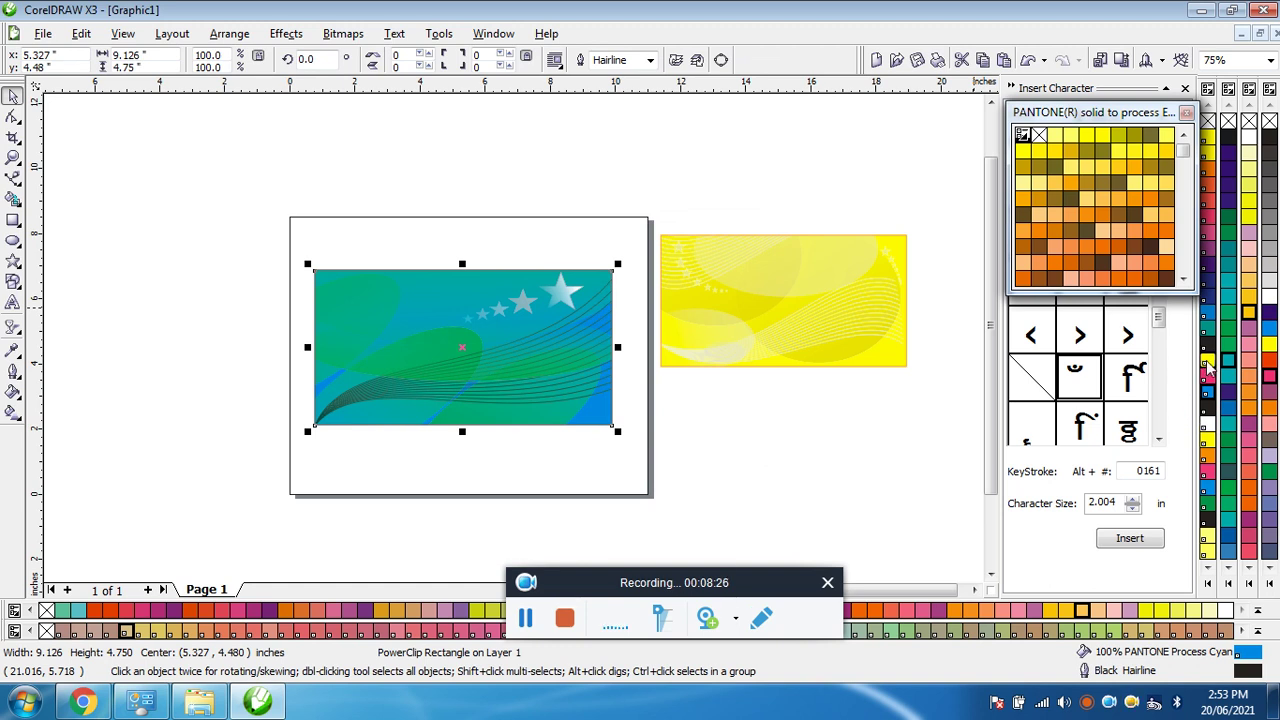
{"action": "left_click", "coordinate": [1209, 365]}
{"action": "left_click", "coordinate": [1269, 344]}
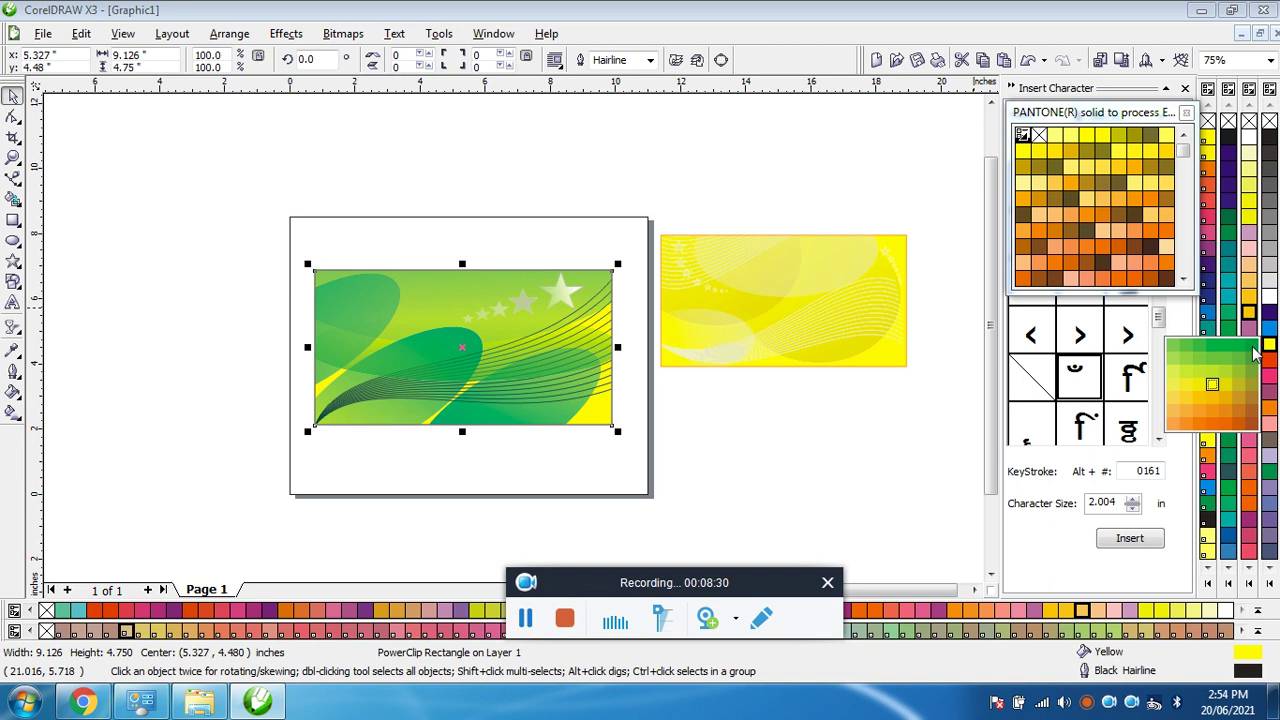
{"action": "left_click", "coordinate": [1251, 346]}
{"action": "left_click", "coordinate": [1270, 344]}
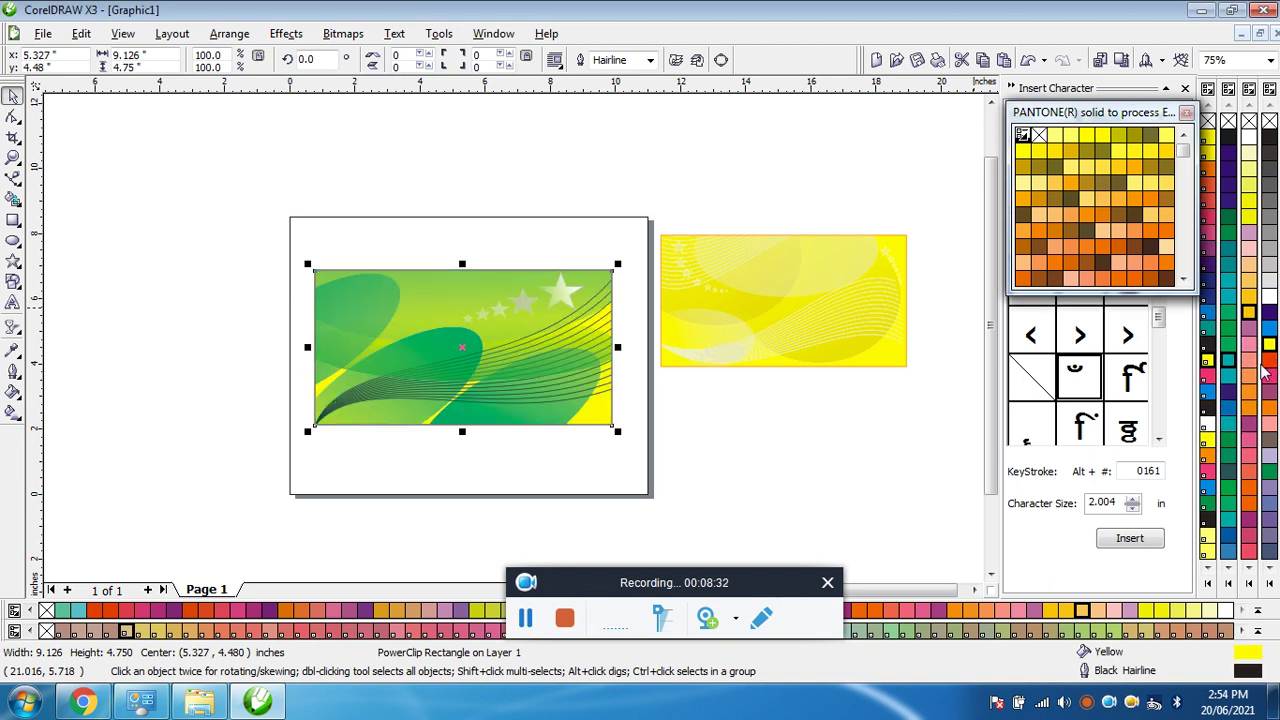
{"action": "left_click", "coordinate": [1269, 366]}
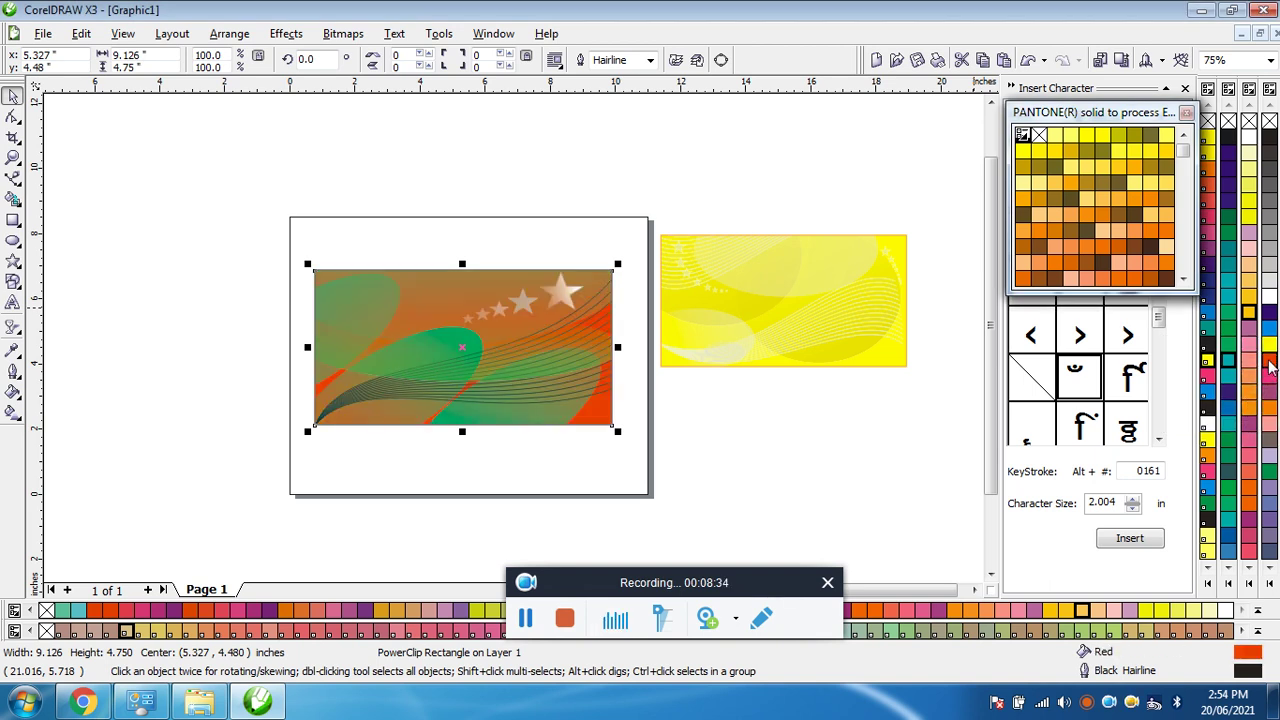
{"action": "left_click", "coordinate": [1270, 344]}
{"action": "left_click", "coordinate": [835, 438]}
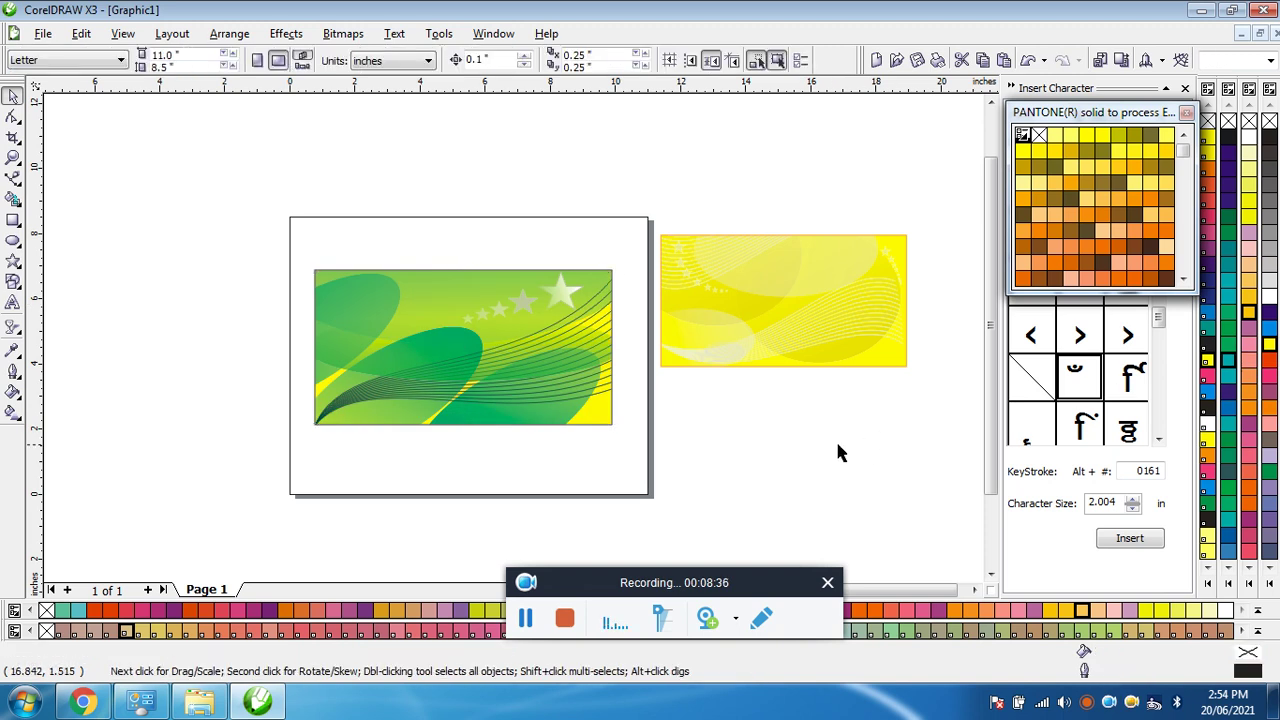
{"action": "scroll", "coordinate": [513, 337], "scroll_direction": "up", "scroll_amount": 3}
{"action": "scroll", "coordinate": [513, 337], "scroll_direction": "down", "scroll_amount": 4}
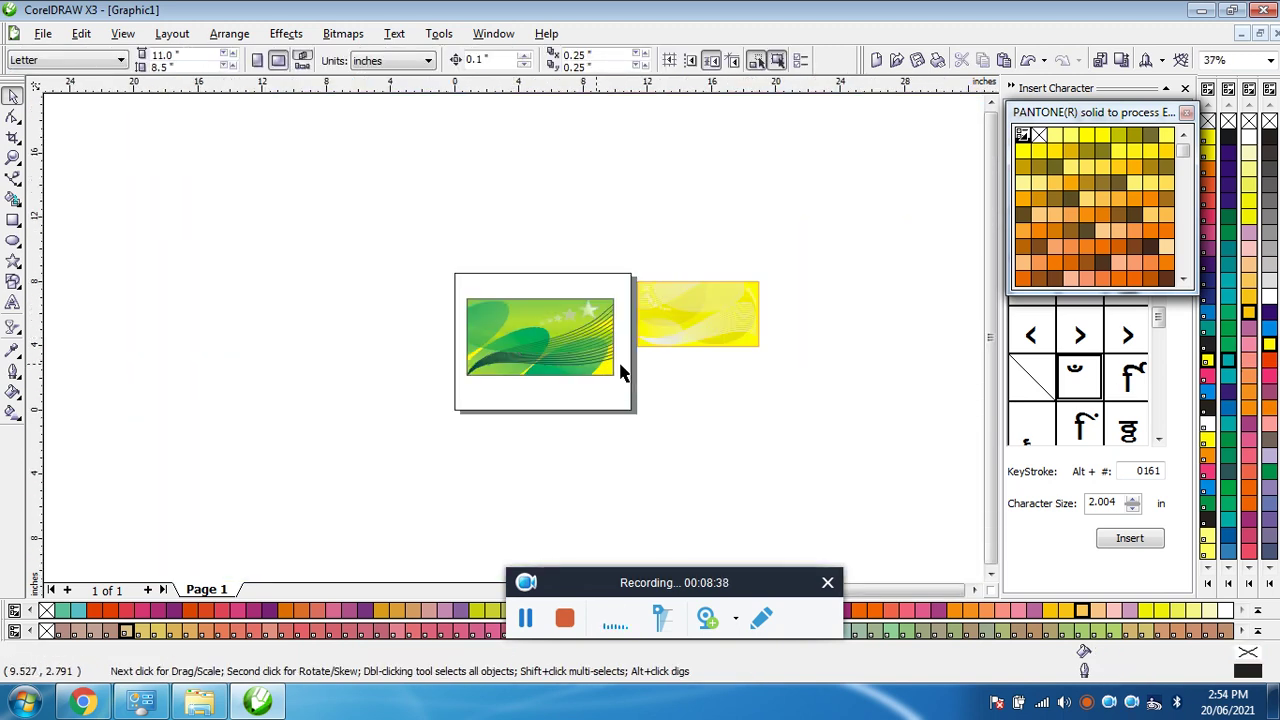
{"action": "scroll", "coordinate": [513, 337], "scroll_direction": "up", "scroll_amount": 3}
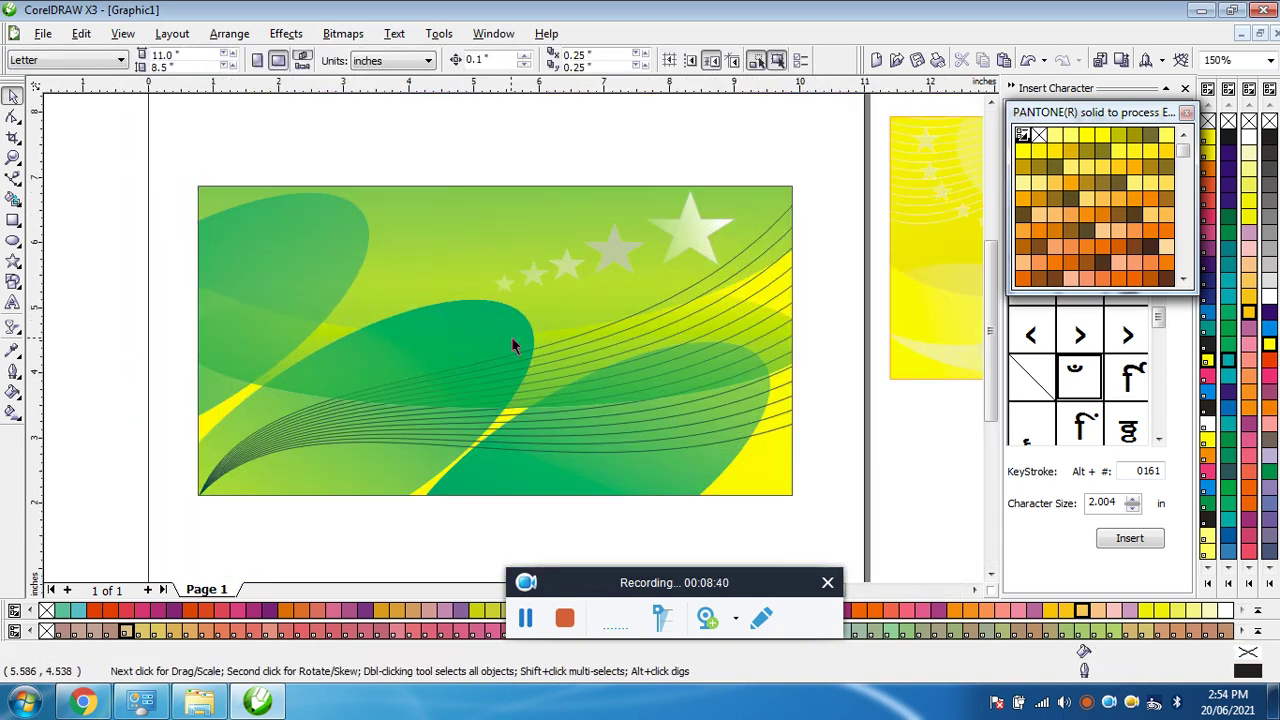
{"action": "scroll", "coordinate": [508, 339], "scroll_direction": "down", "scroll_amount": 2}
{"action": "left_click_drag", "start_coordinate": [394, 263], "coordinate": [595, 400]}
{"action": "left_click", "coordinate": [661, 408]}
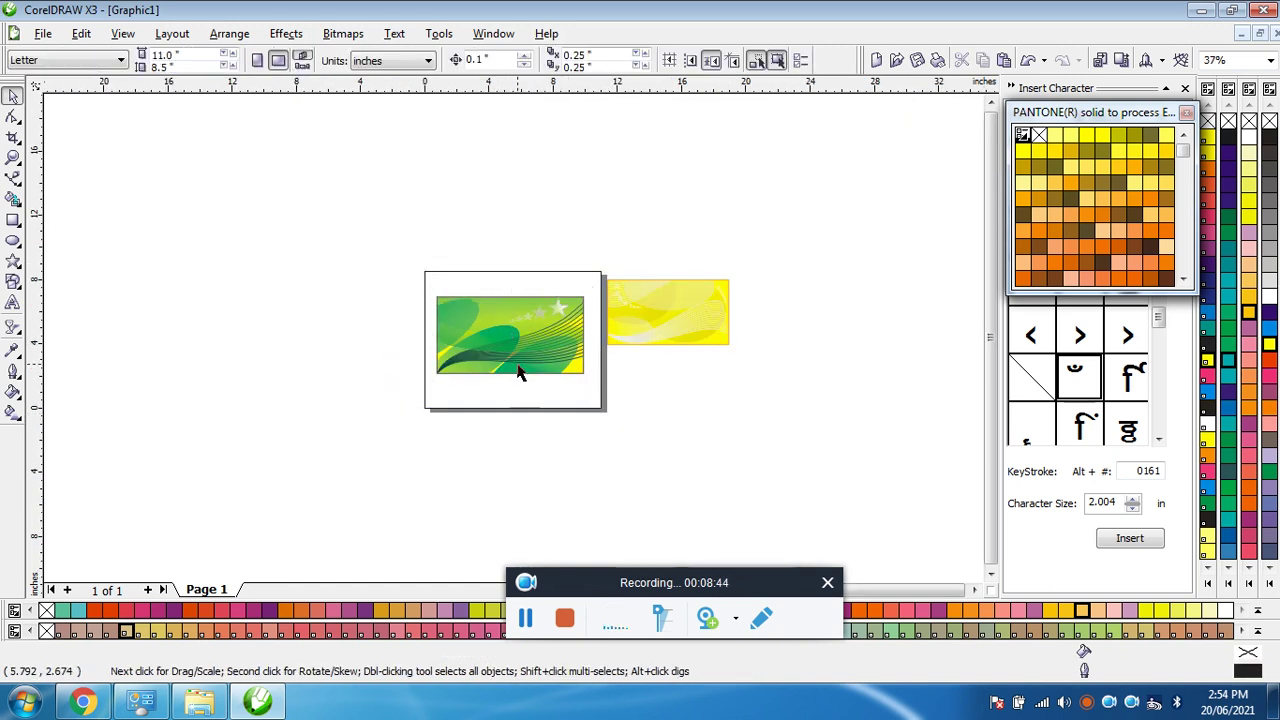
Edit the rectangle's PowerClip contents, applying a linear transparency that fades the wavy line group toward its lower-left tip, and finish editing.
{"action": "scroll", "coordinate": [520, 360], "scroll_direction": "up", "scroll_amount": 2}
{"action": "left_click", "coordinate": [232, 336]}
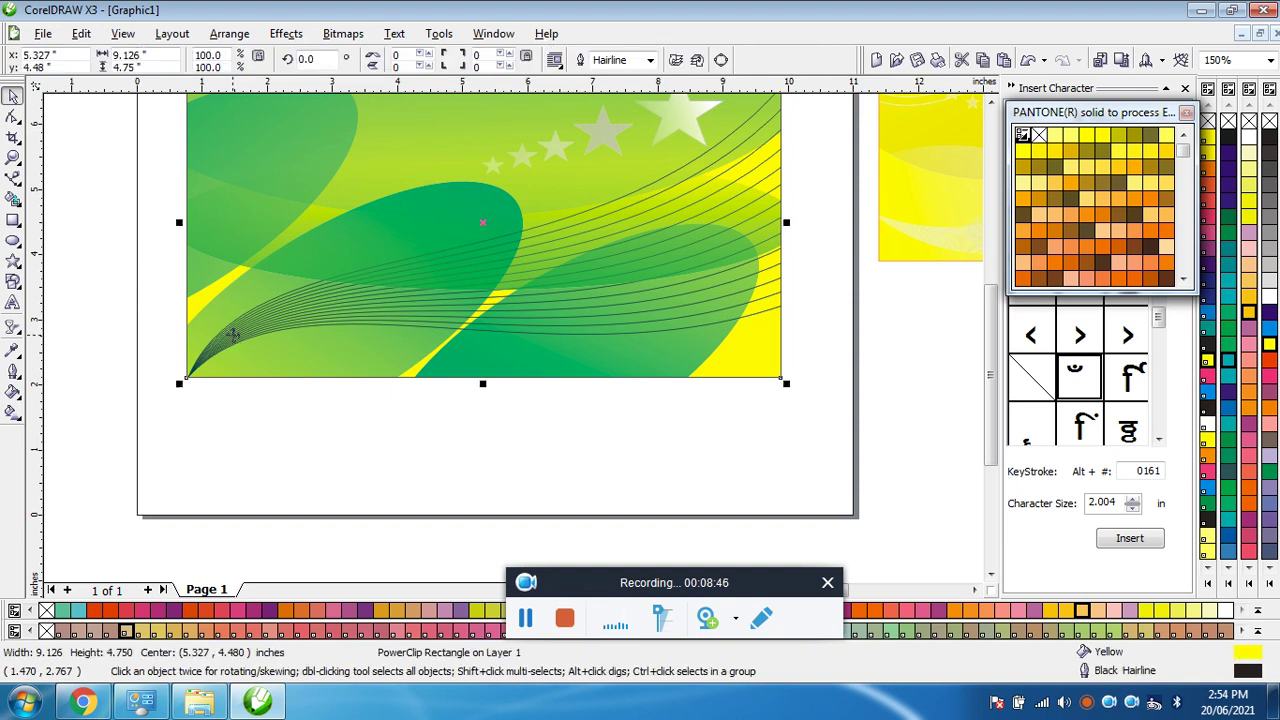
{"action": "left_click", "coordinate": [229, 336], "text": "ctrl"}
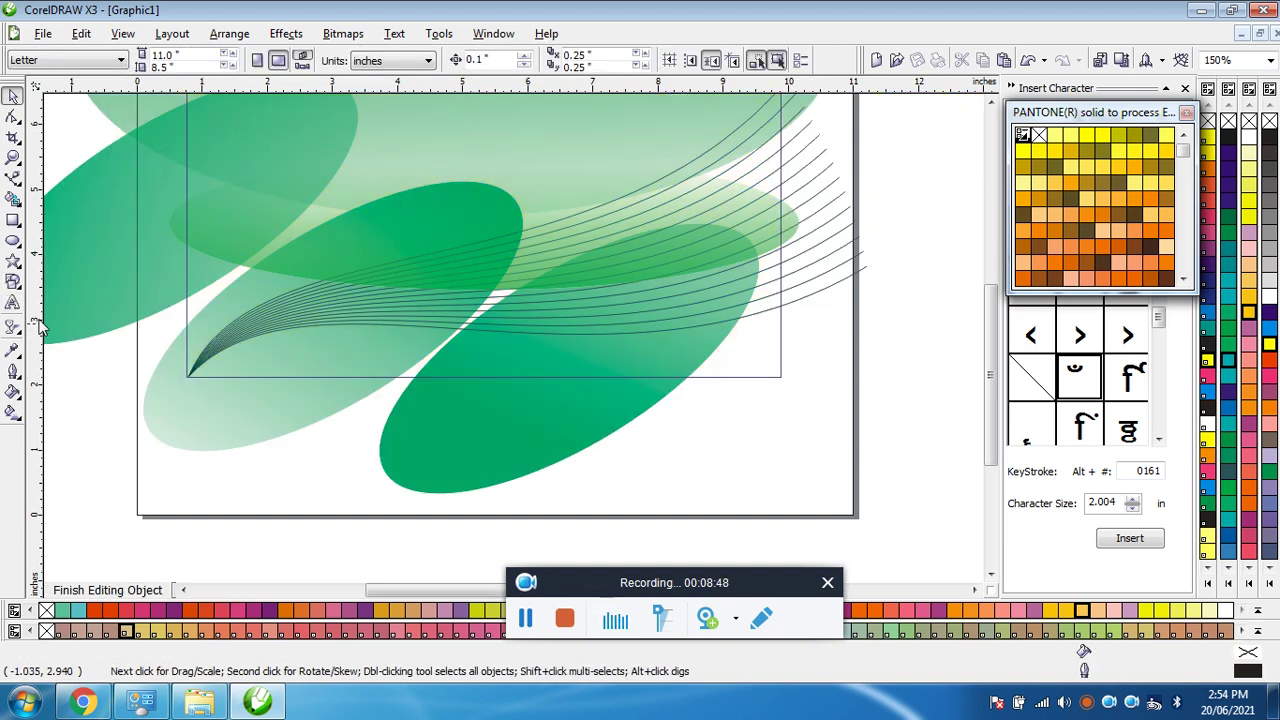
{"action": "left_click", "coordinate": [225, 347]}
{"action": "key", "text": "F3"}
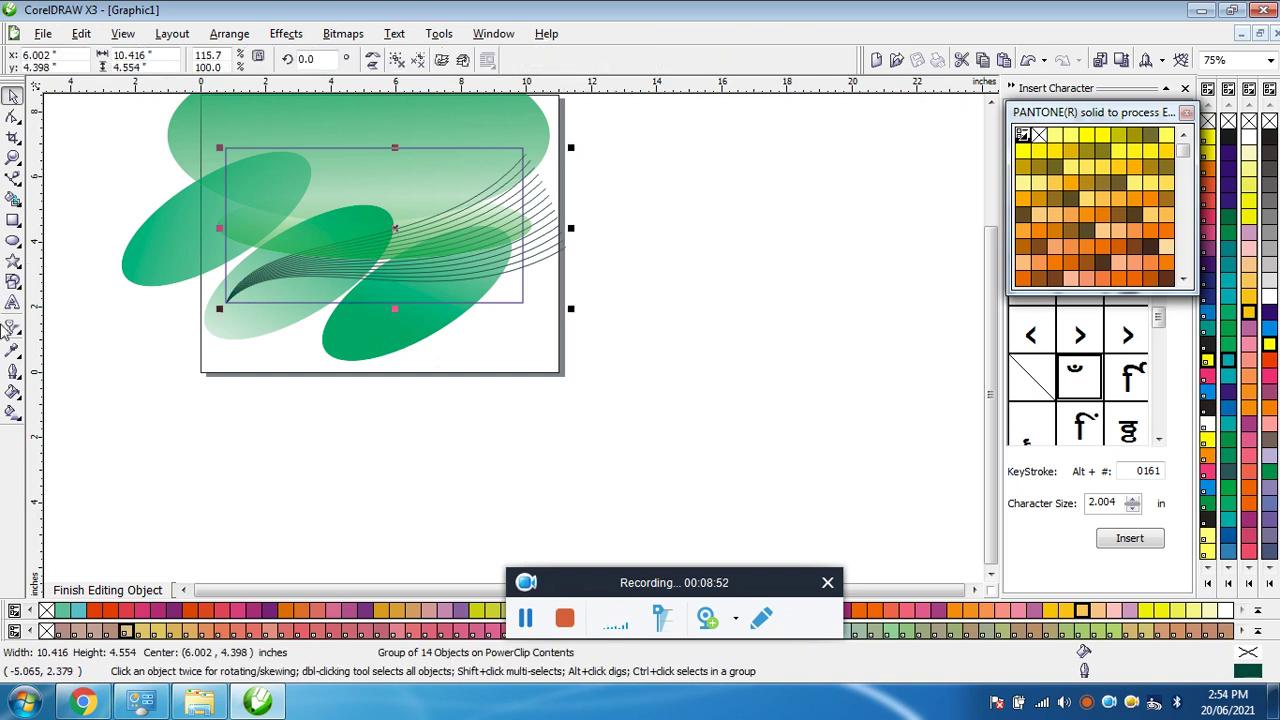
{"action": "left_click", "coordinate": [12, 327]}
{"action": "left_click_drag", "start_coordinate": [392, 257], "coordinate": [214, 291]}
{"action": "scroll", "coordinate": [214, 291], "scroll_direction": "up", "scroll_amount": 2}
{"action": "left_click_drag", "start_coordinate": [510, 338], "coordinate": [274, 414]}
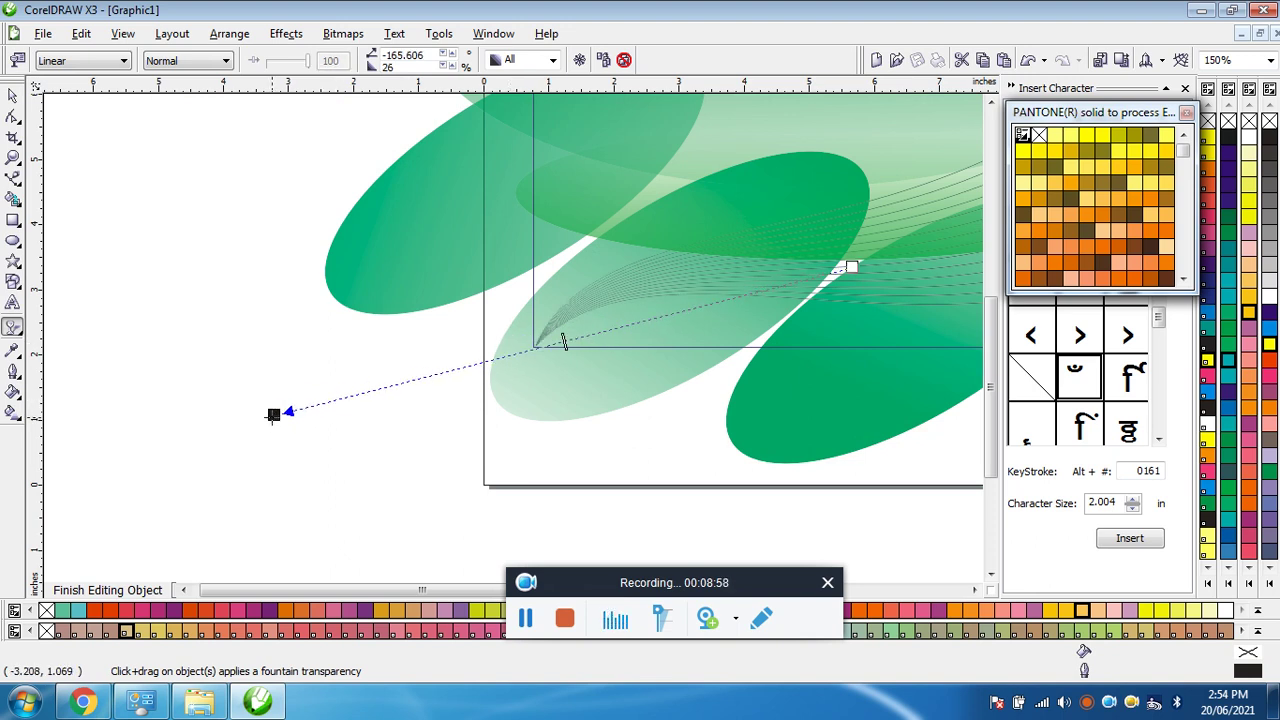
{"action": "scroll", "coordinate": [754, 258], "scroll_direction": "down", "scroll_amount": 2}
{"action": "key", "text": "space"}
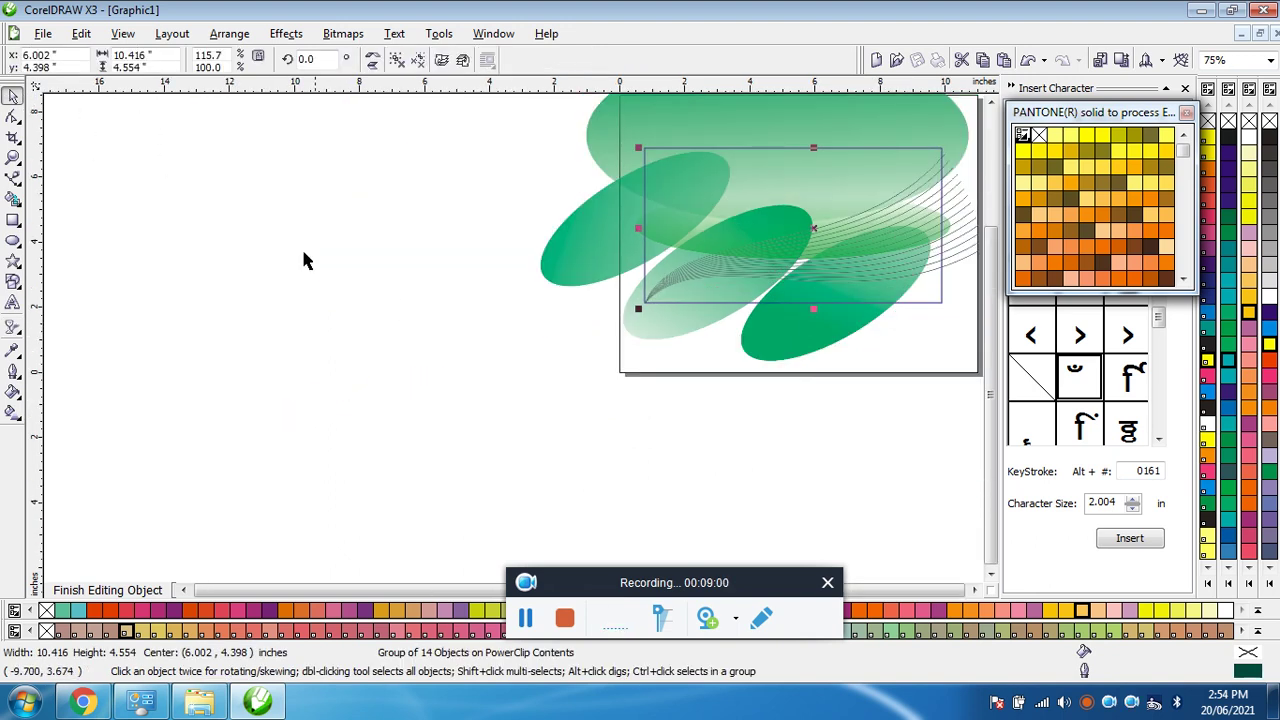
{"action": "left_click", "coordinate": [340, 274]}
{"action": "left_click", "coordinate": [424, 285], "text": "ctrl"}
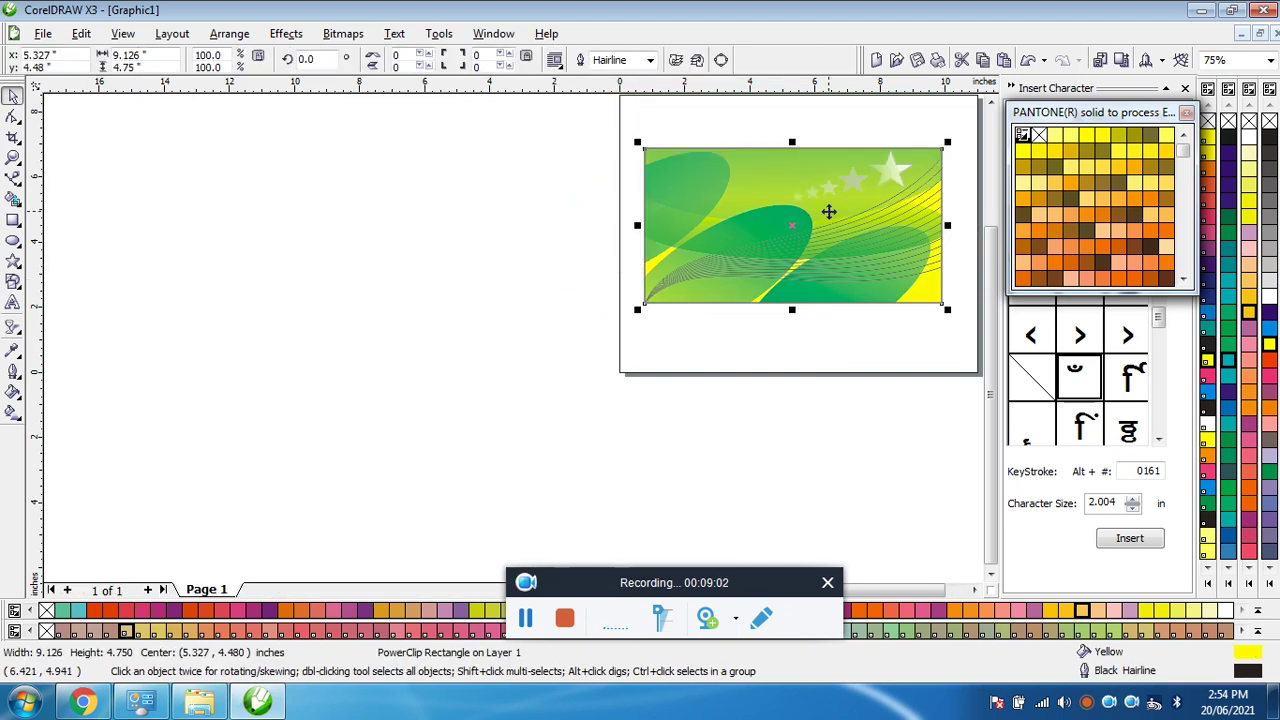
Edit the PowerClip contents, moving the lower-left tilted ellipse to a center of about X 5.98, Y 5.47 inches, and finish editing.
{"action": "scroll", "coordinate": [515, 337], "scroll_direction": "up", "scroll_amount": 4}
{"action": "scroll", "coordinate": [515, 337], "scroll_direction": "down", "scroll_amount": 2}
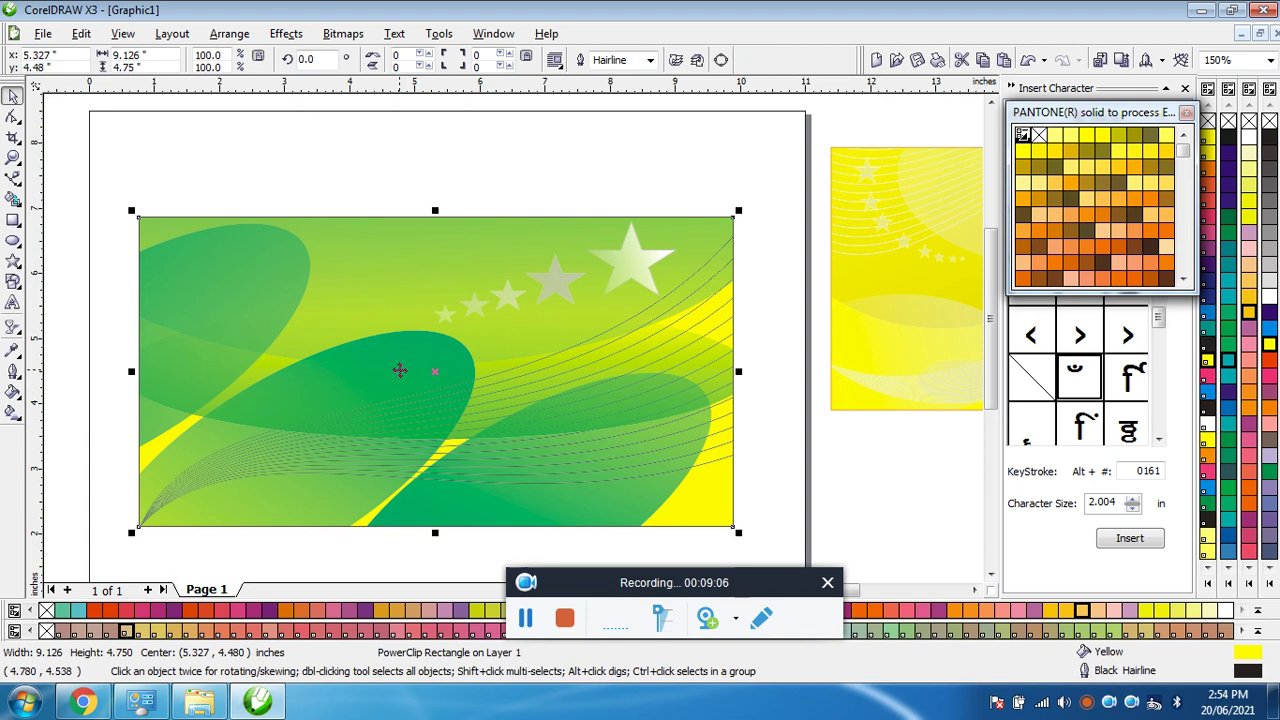
{"action": "left_click", "coordinate": [399, 370], "text": "ctrl"}
{"action": "left_click_drag", "start_coordinate": [190, 552], "coordinate": [379, 393]}
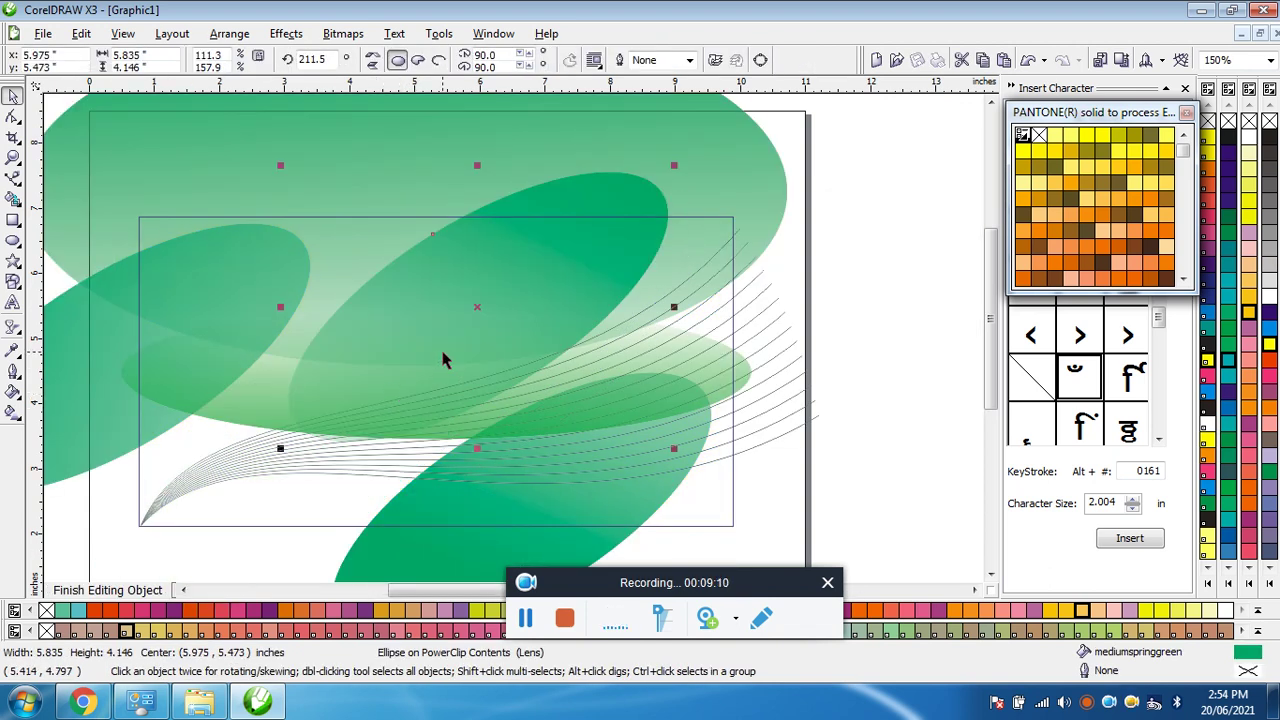
{"action": "left_click", "coordinate": [896, 318], "text": "ctrl"}
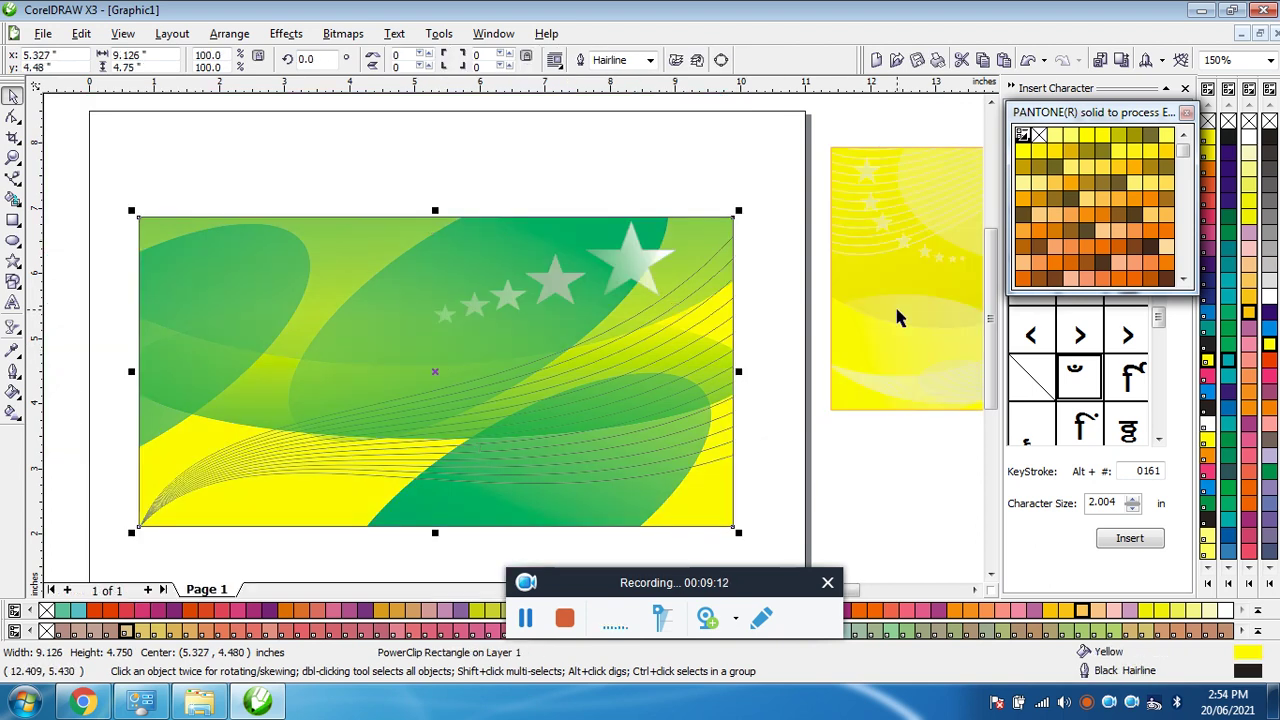
{"action": "key", "text": "F3"}
{"action": "left_click", "coordinate": [555, 445]}
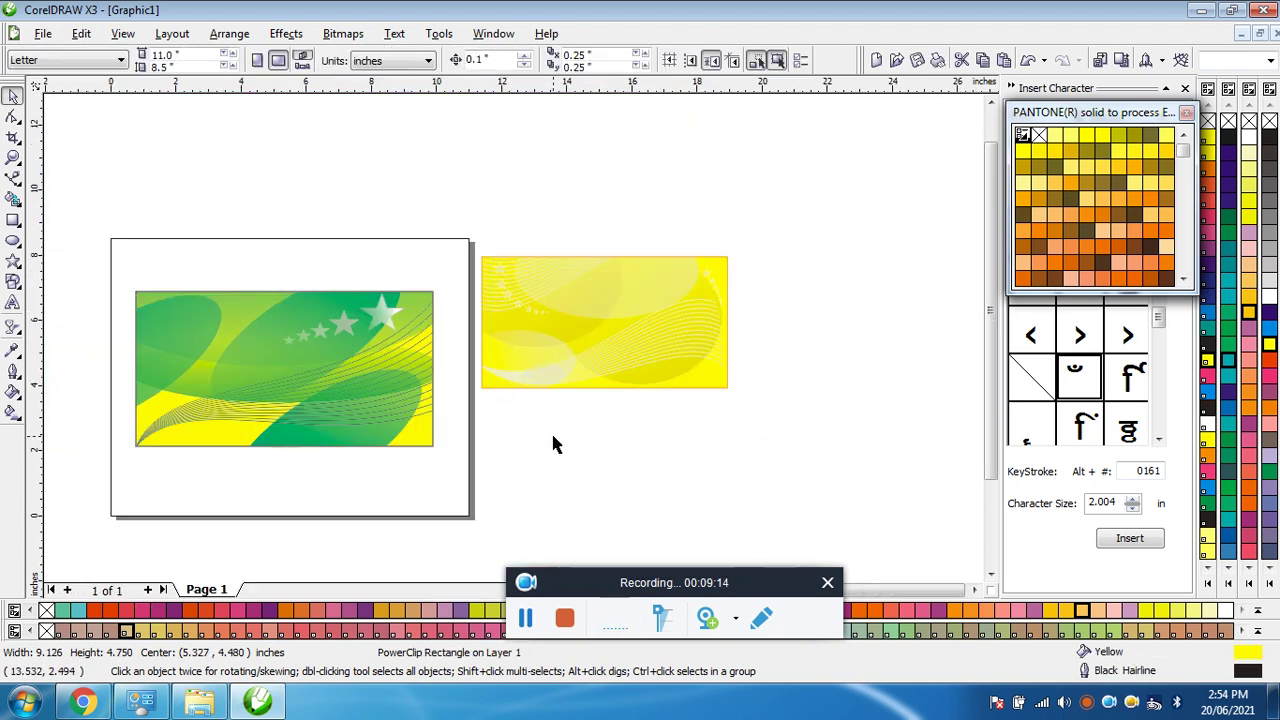
Edit the PowerClip contents and duplicate the wide flat ellipse, placing the copy at a center of about X 4.47, Y 3.29 inches.
{"action": "scroll", "coordinate": [530, 390], "scroll_direction": "up", "scroll_amount": 2}
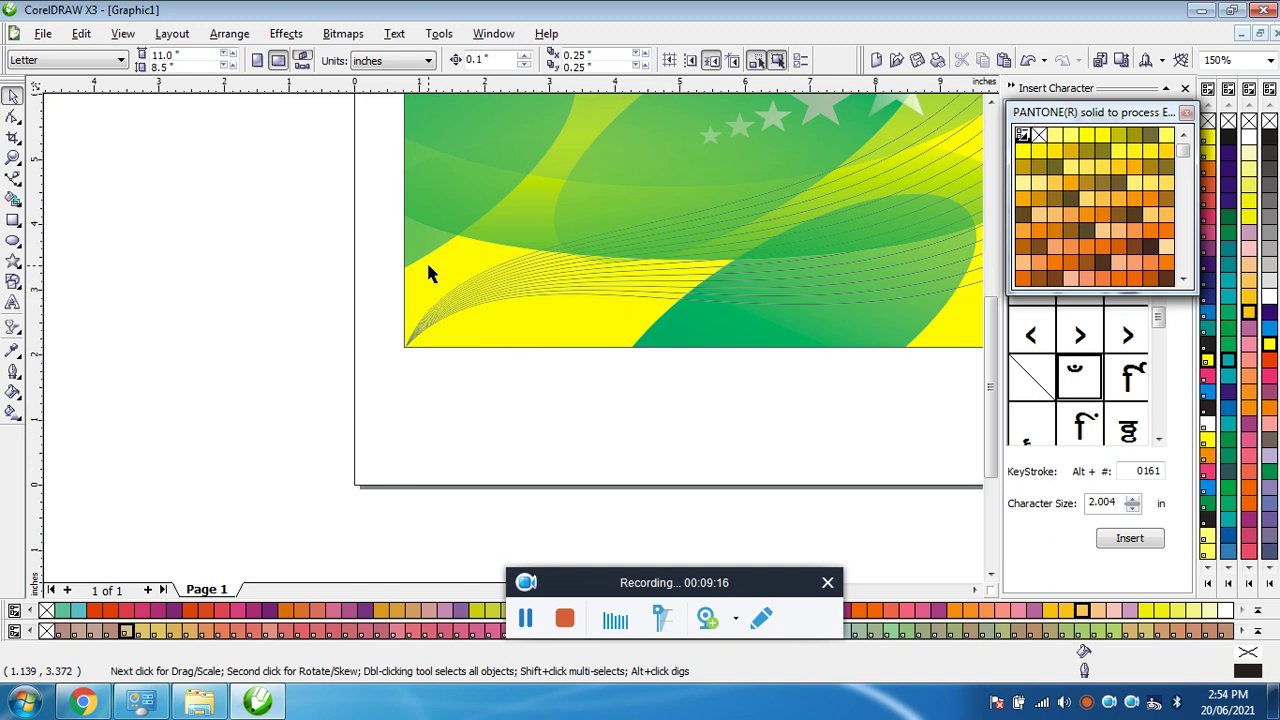
{"action": "left_click", "coordinate": [428, 268]}
{"action": "left_click", "coordinate": [428, 270], "text": "ctrl"}
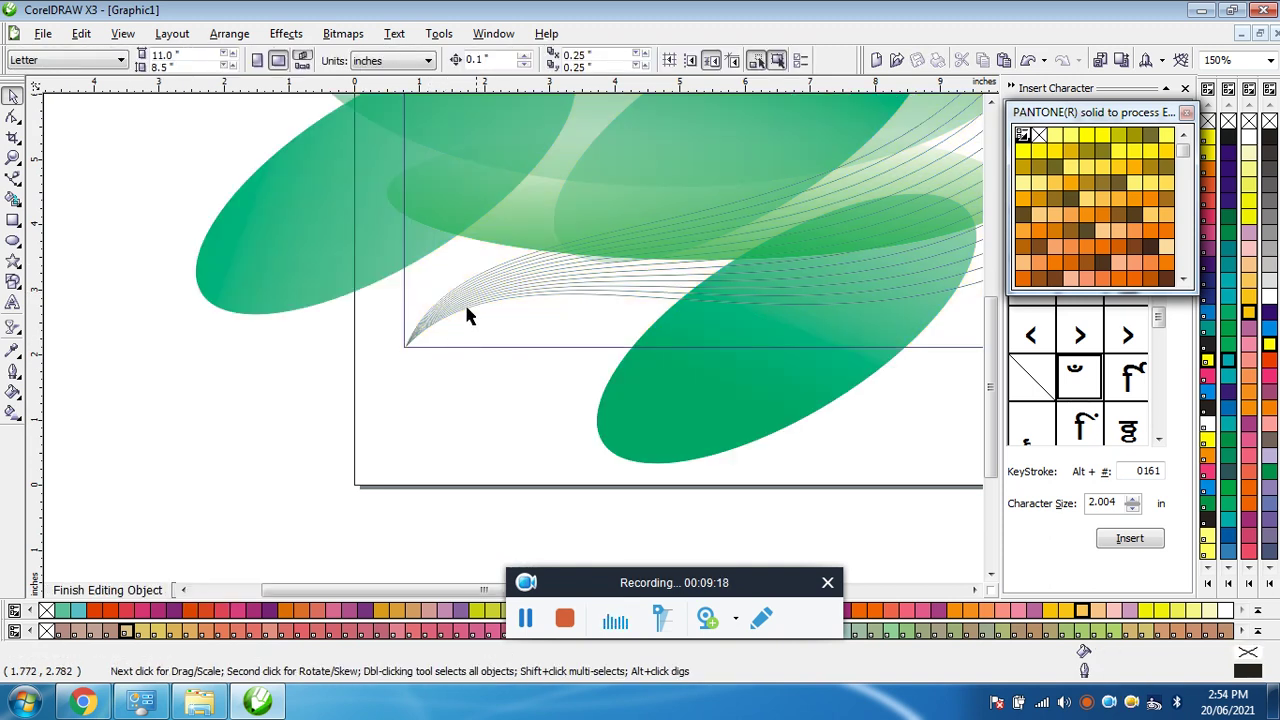
{"action": "left_click_drag", "start_coordinate": [502, 230], "coordinate": [444, 300]}
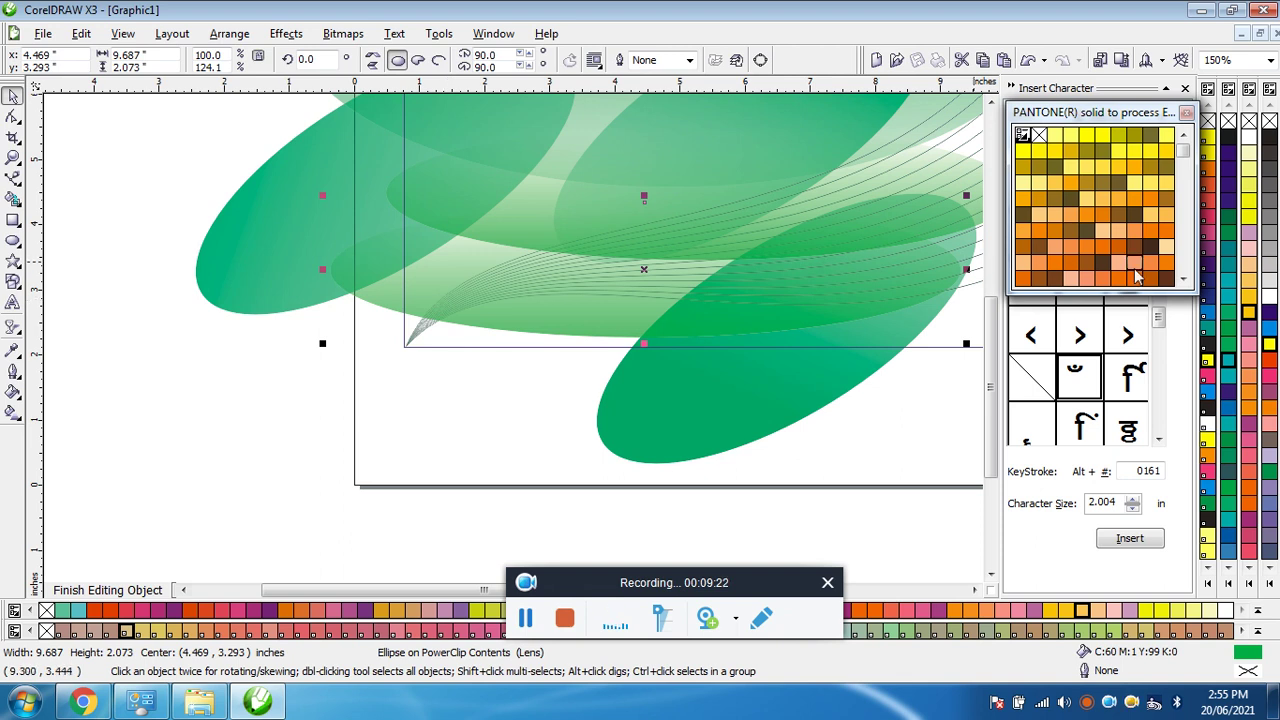
Give the duplicated ellipse a linear fountain fill running downward from green to orange and finish editing the PowerClip contents.
{"action": "left_click", "coordinate": [12, 411]}
{"action": "left_click_drag", "start_coordinate": [568, 230], "coordinate": [545, 312]}
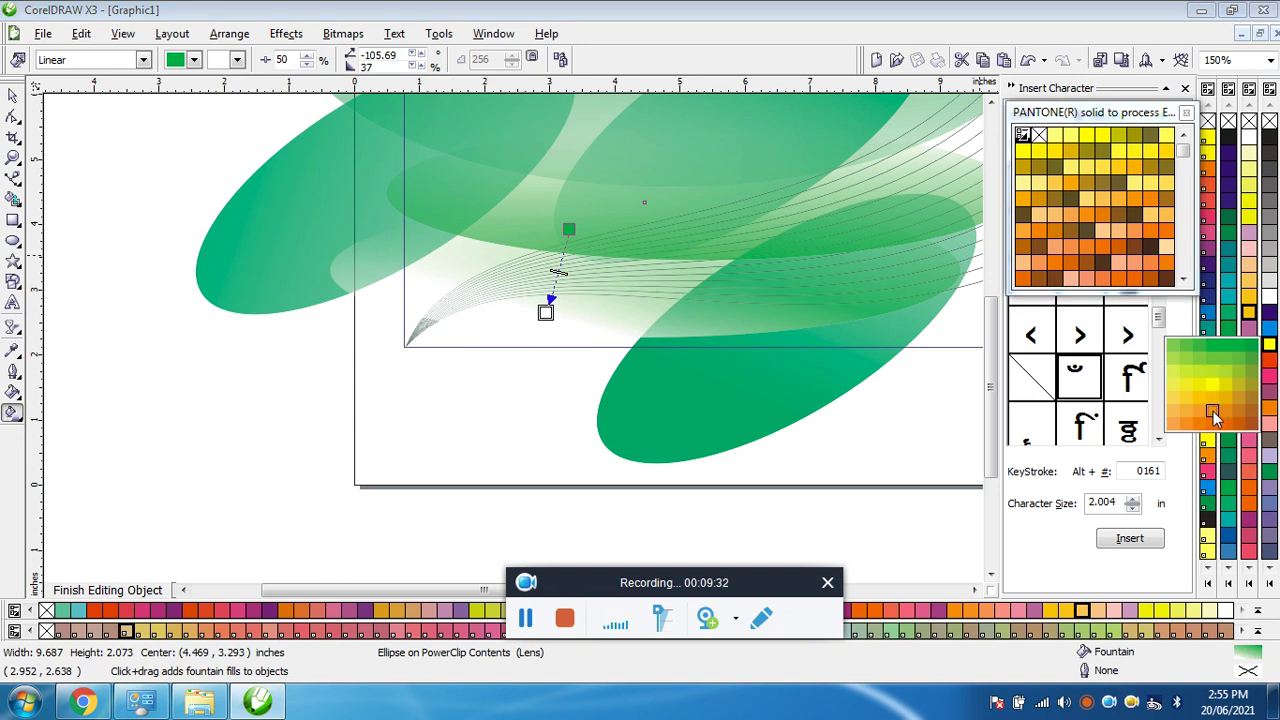
{"action": "left_click", "coordinate": [1211, 416]}
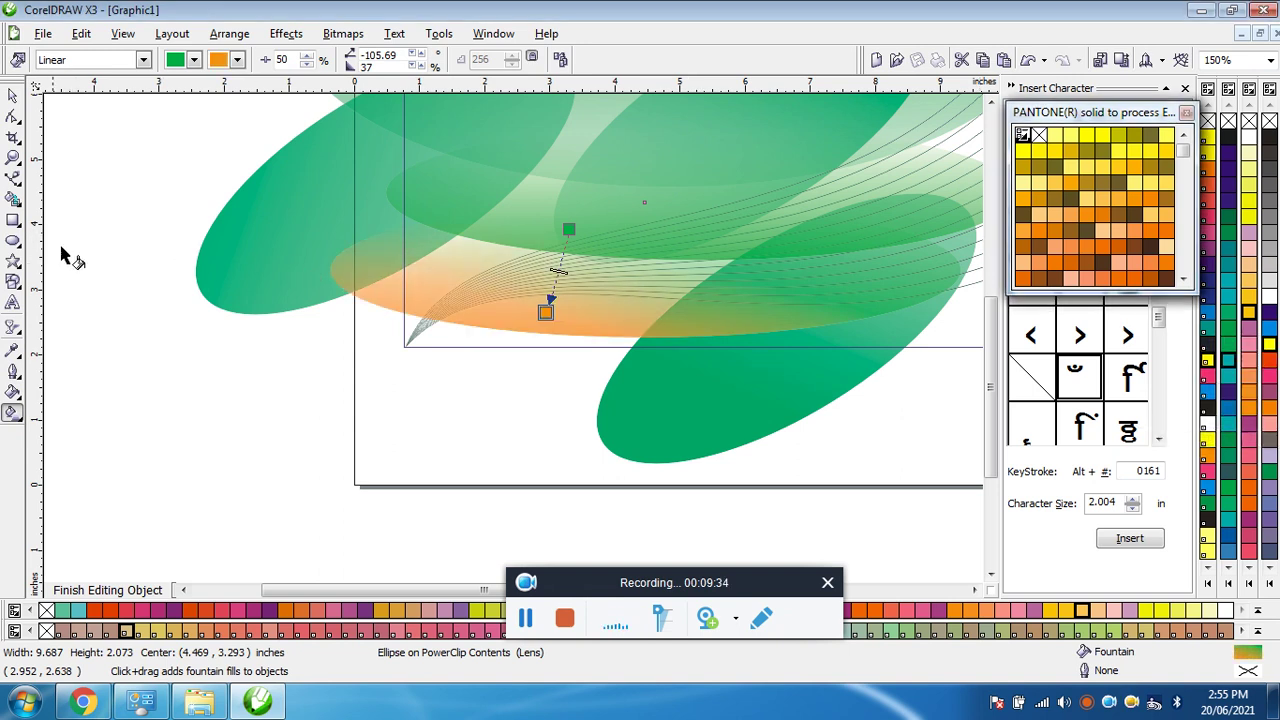
{"action": "left_click", "coordinate": [12, 95]}
{"action": "left_click", "coordinate": [122, 211], "text": "ctrl"}
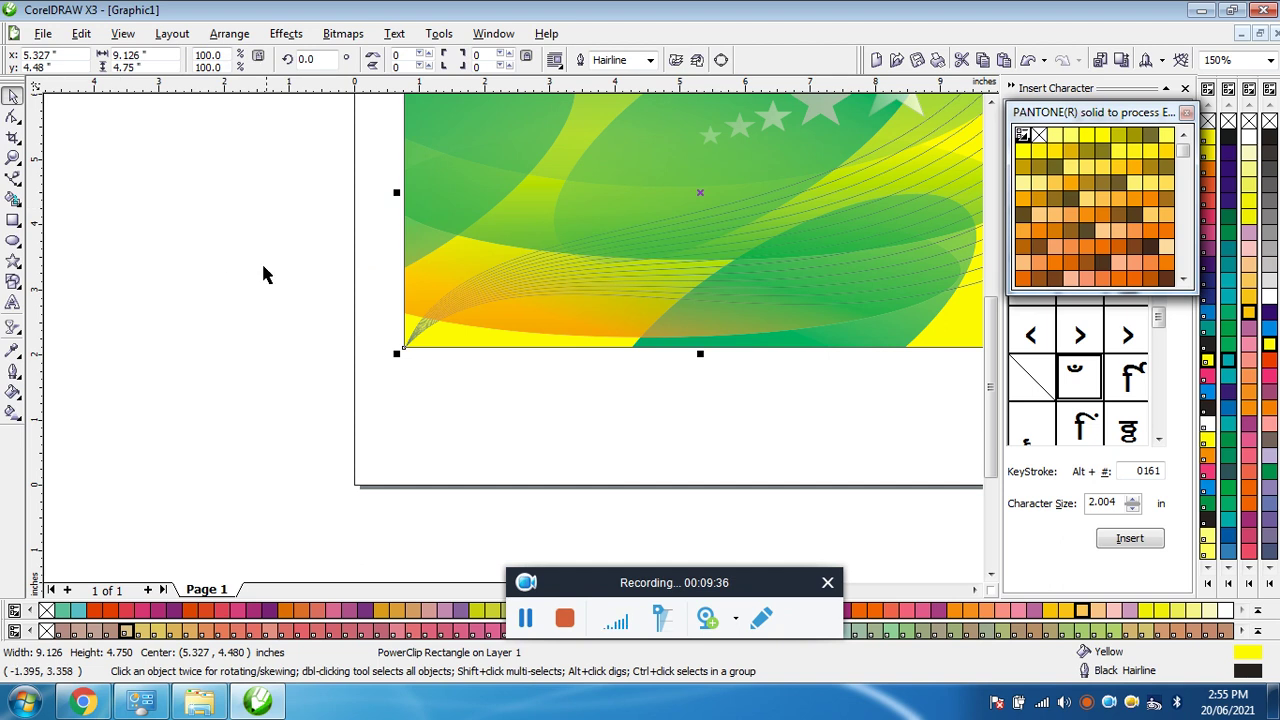
{"action": "left_click", "coordinate": [268, 281]}
{"action": "scroll", "coordinate": [516, 334], "scroll_direction": "down", "scroll_amount": 2}
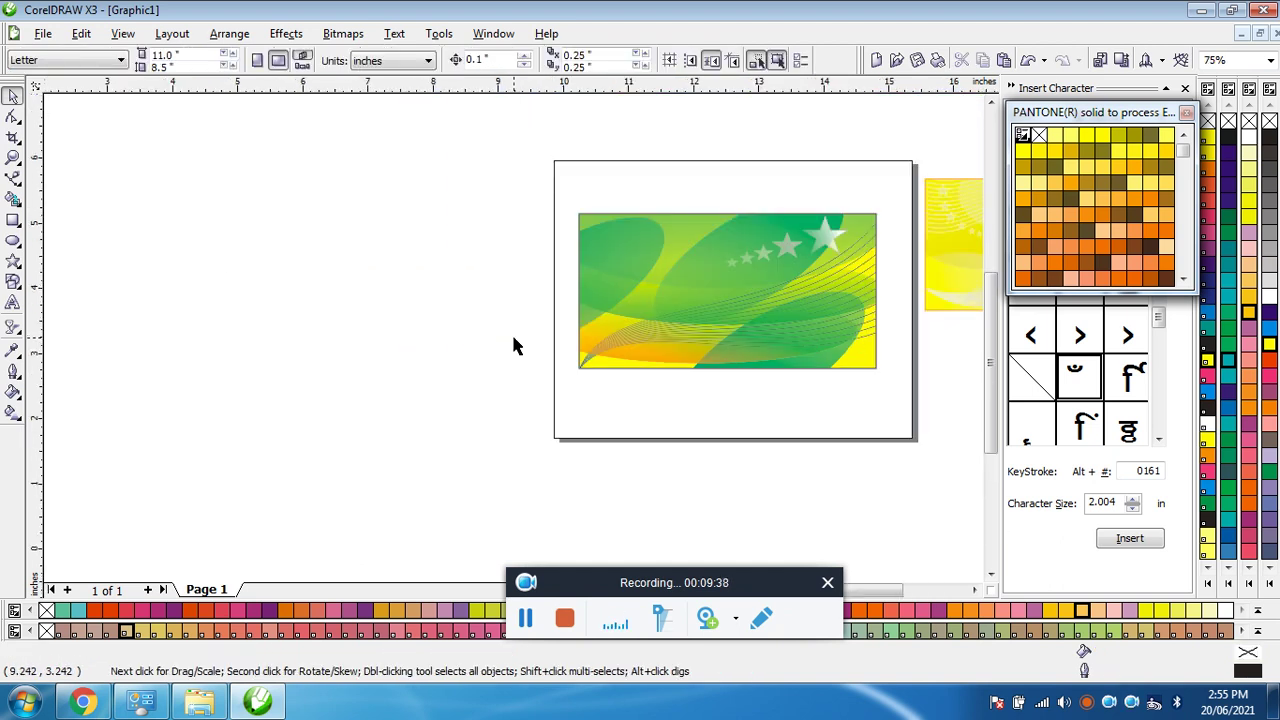
Examine the green background design and compare it with the yellow sample.
{"action": "scroll", "coordinate": [514, 346], "scroll_direction": "up", "scroll_amount": 1}
{"action": "scroll", "coordinate": [515, 345], "scroll_direction": "down", "scroll_amount": 1}
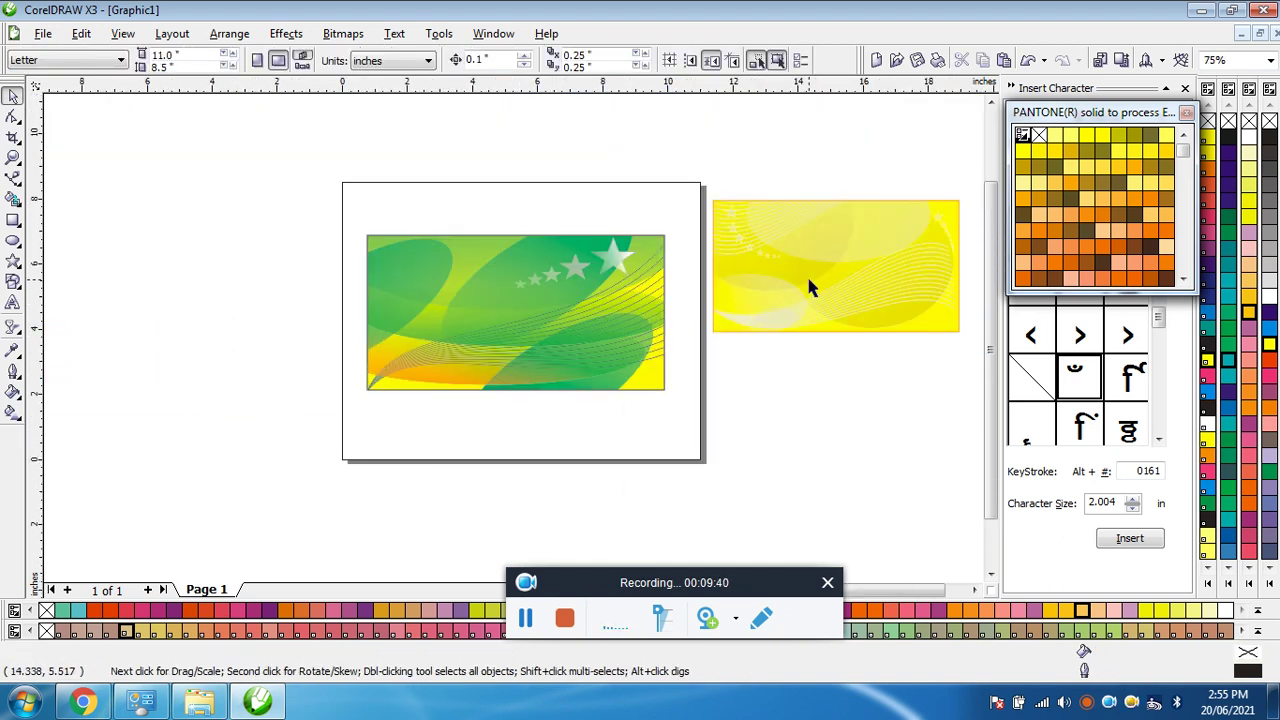
{"action": "scroll", "coordinate": [794, 280], "scroll_direction": "up", "scroll_amount": 2}
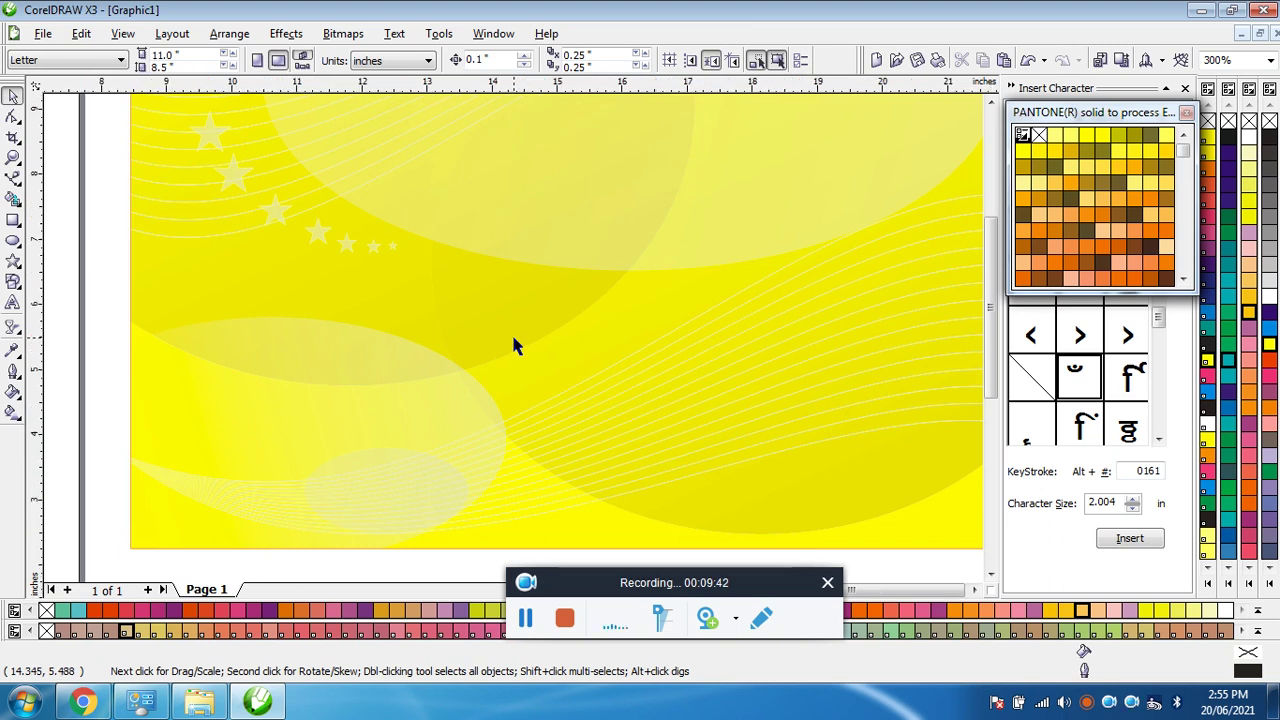
{"action": "scroll", "coordinate": [514, 346], "scroll_direction": "down", "scroll_amount": 3}
{"action": "scroll", "coordinate": [517, 343], "scroll_direction": "up", "scroll_amount": 2}
{"action": "scroll", "coordinate": [513, 345], "scroll_direction": "down", "scroll_amount": 2}
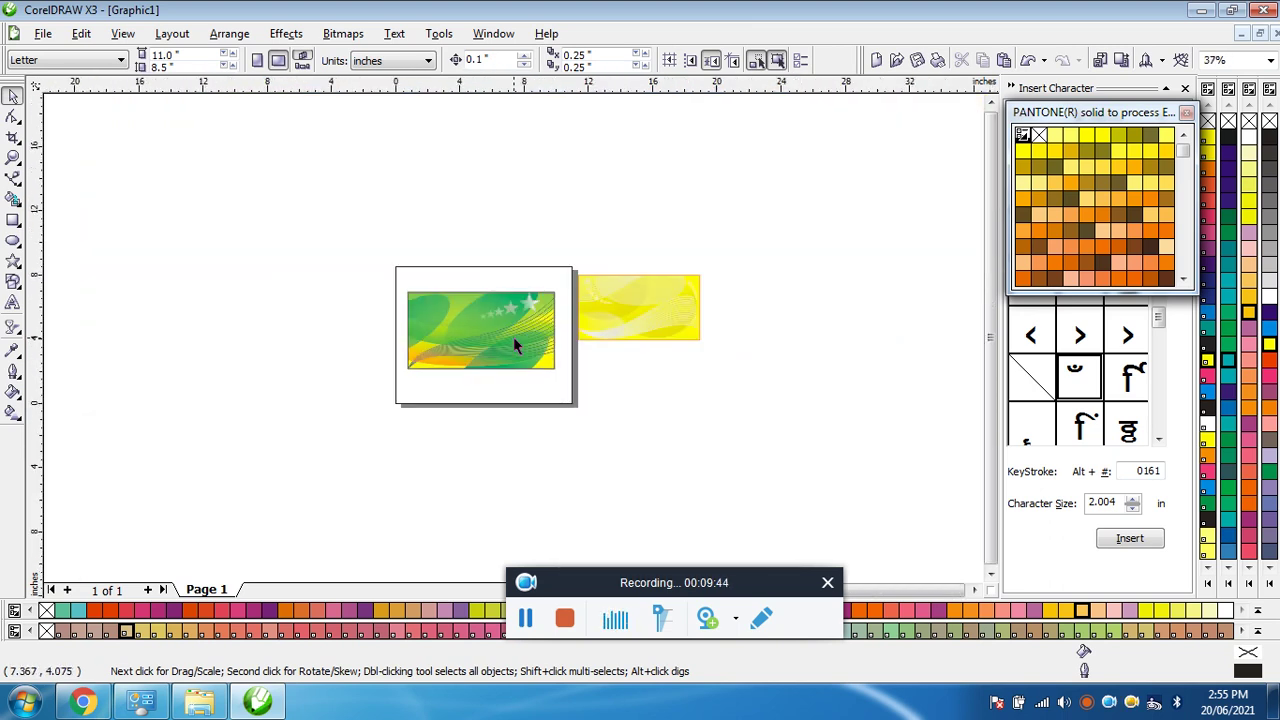
{"action": "left_click_drag", "start_coordinate": [360, 253], "coordinate": [550, 395]}
{"action": "scroll", "coordinate": [514, 336], "scroll_direction": "up", "scroll_amount": 1}
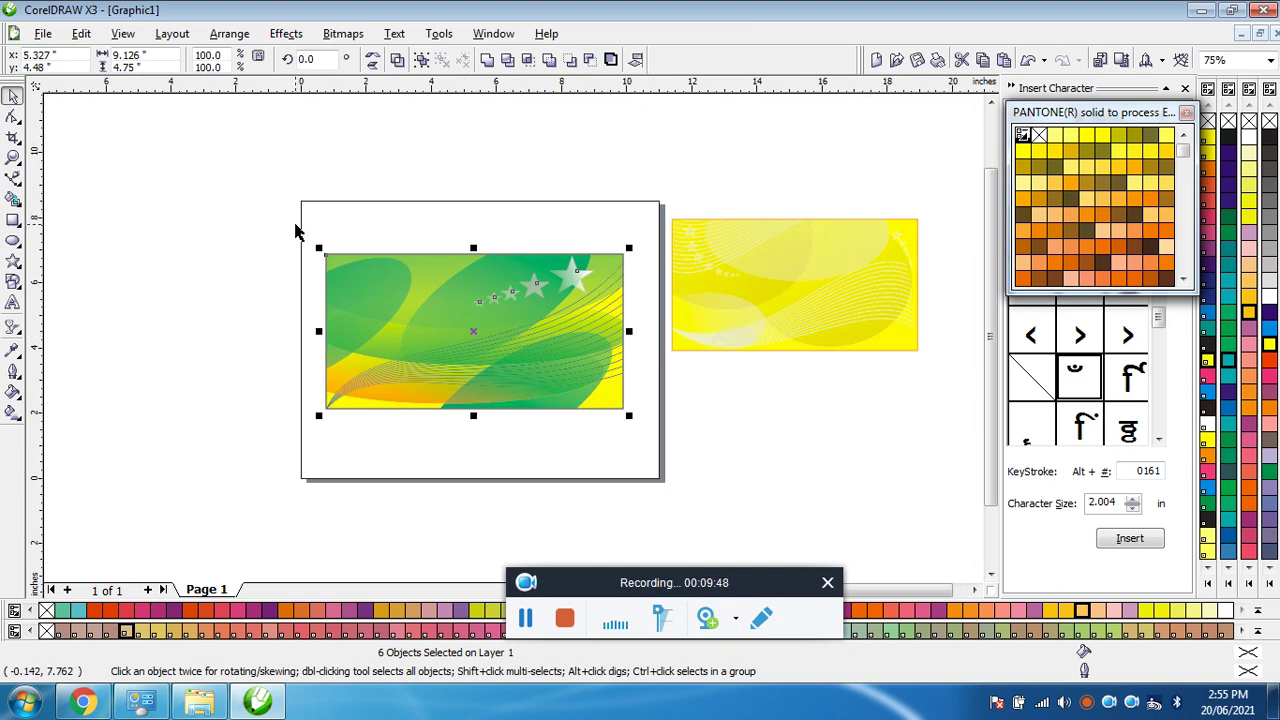
{"action": "left_click_drag", "start_coordinate": [287, 226], "coordinate": [654, 443]}
{"action": "left_click", "coordinate": [654, 447]}
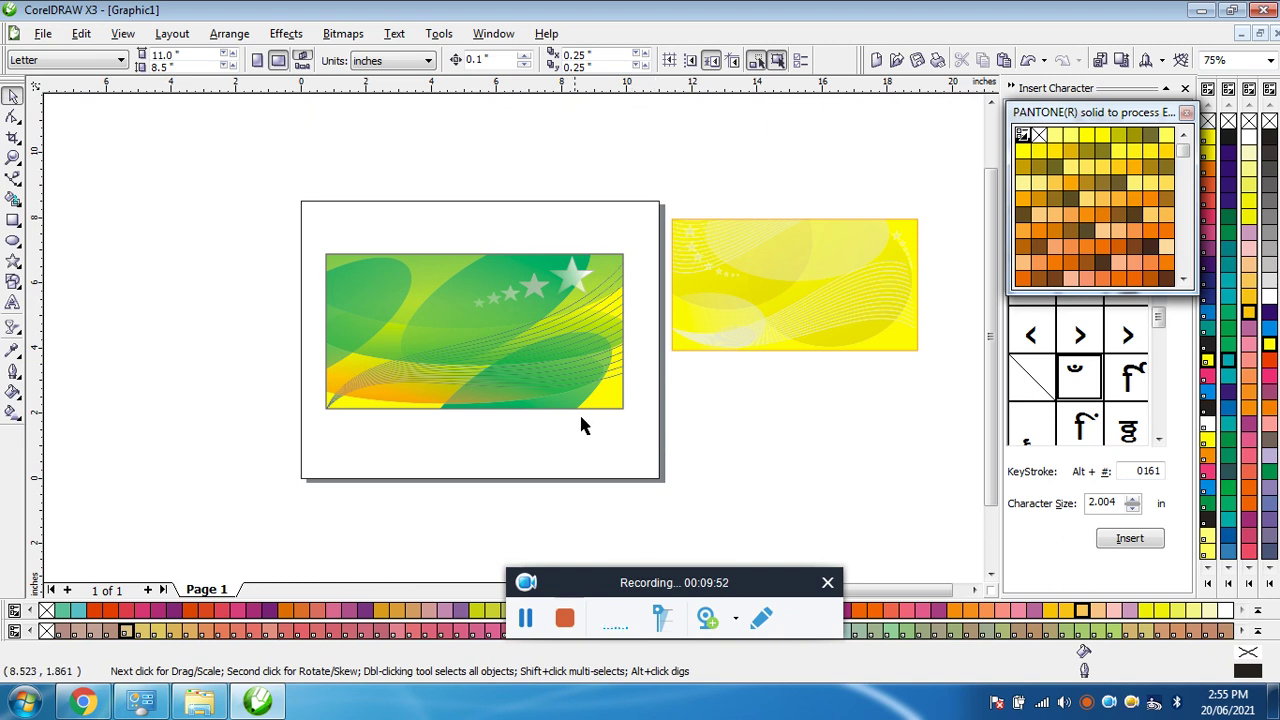
{"action": "left_click_drag", "start_coordinate": [420, 322], "coordinate": [636, 430]}
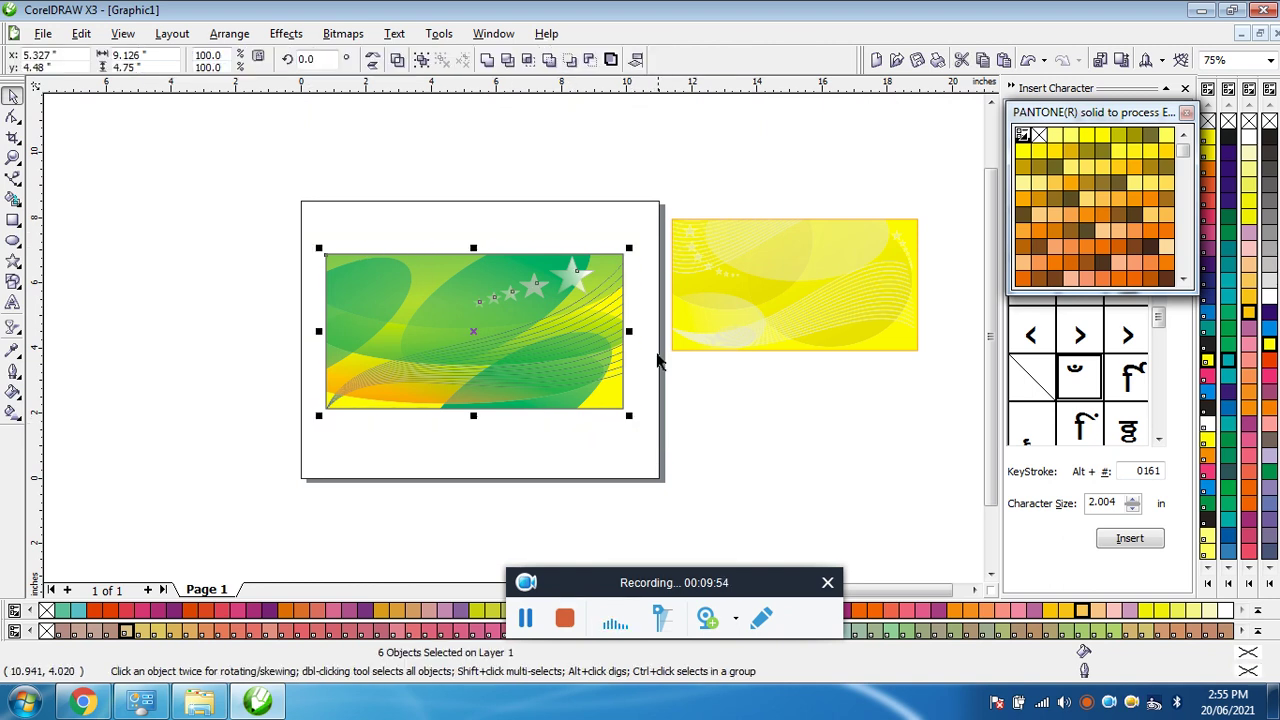
Move the yellow sample directly above the green design and enlarge it to about the same width.
{"action": "left_click_drag", "start_coordinate": [666, 200], "coordinate": [945, 377]}
{"action": "left_click_drag", "start_coordinate": [883, 333], "coordinate": [536, 231]}
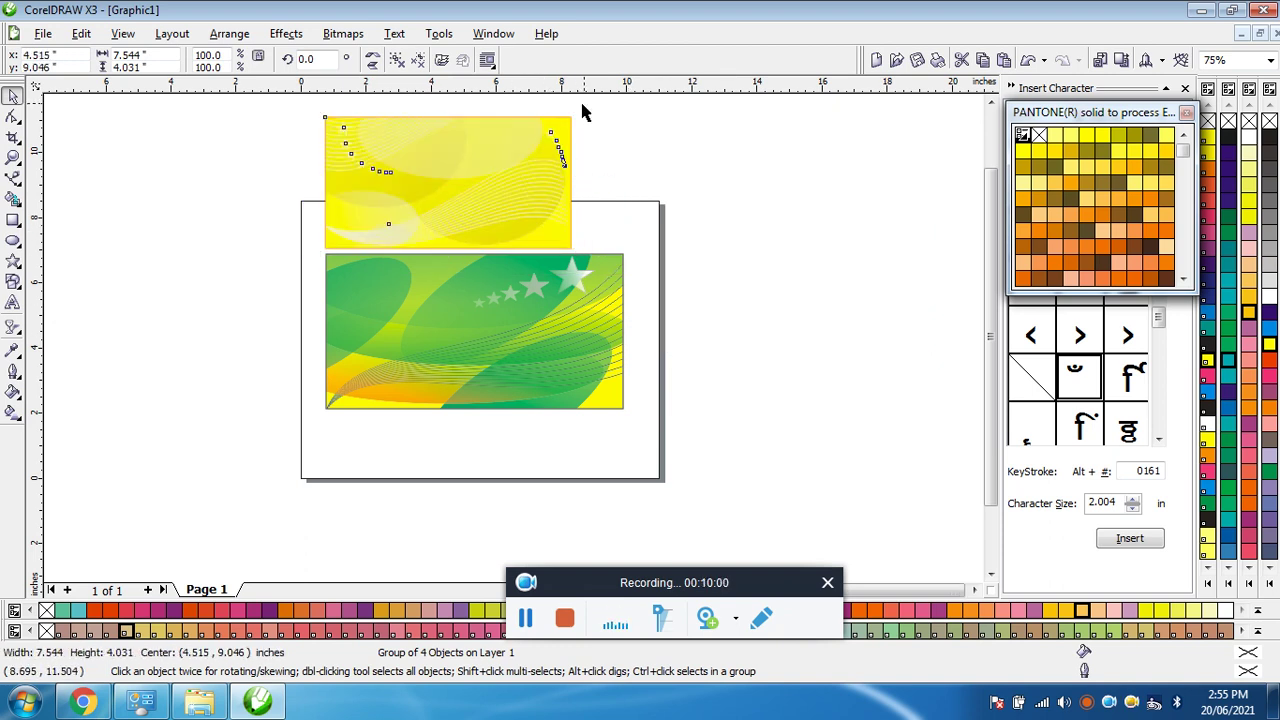
{"action": "left_click_drag", "start_coordinate": [582, 105], "coordinate": [624, 123]}
{"action": "left_click_drag", "start_coordinate": [629, 183], "coordinate": [558, 198]}
{"action": "left_click_drag", "start_coordinate": [290, 163], "coordinate": [600, 328]}
{"action": "left_click_drag", "start_coordinate": [578, 184], "coordinate": [651, 157]}
{"action": "left_click", "coordinate": [711, 195]}
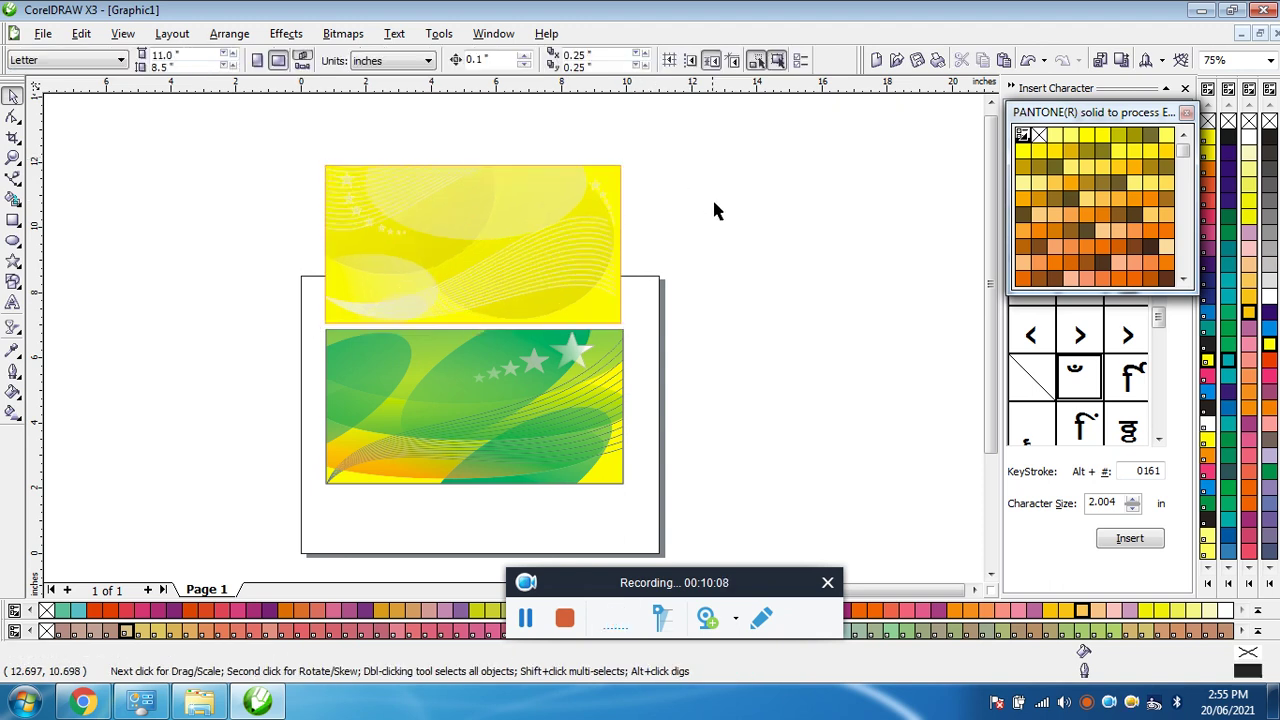
Select both designs and move them together down onto the page, centered at about X 5.59, Y 3.87 inches.
{"action": "left_click_drag", "start_coordinate": [297, 147], "coordinate": [619, 526]}
{"action": "left_click_drag", "start_coordinate": [474, 326], "coordinate": [480, 424]}
{"action": "scroll", "coordinate": [480, 424], "scroll_direction": "down", "scroll_amount": 1}
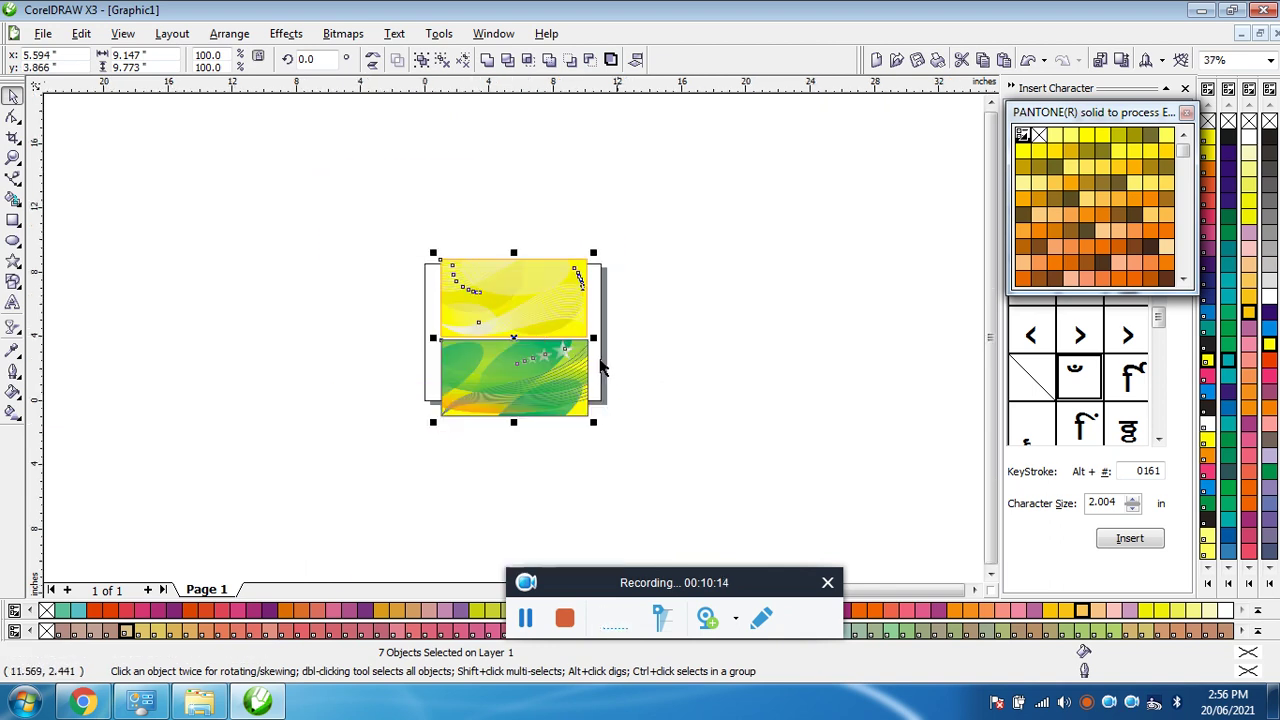
{"action": "left_click", "coordinate": [646, 379]}
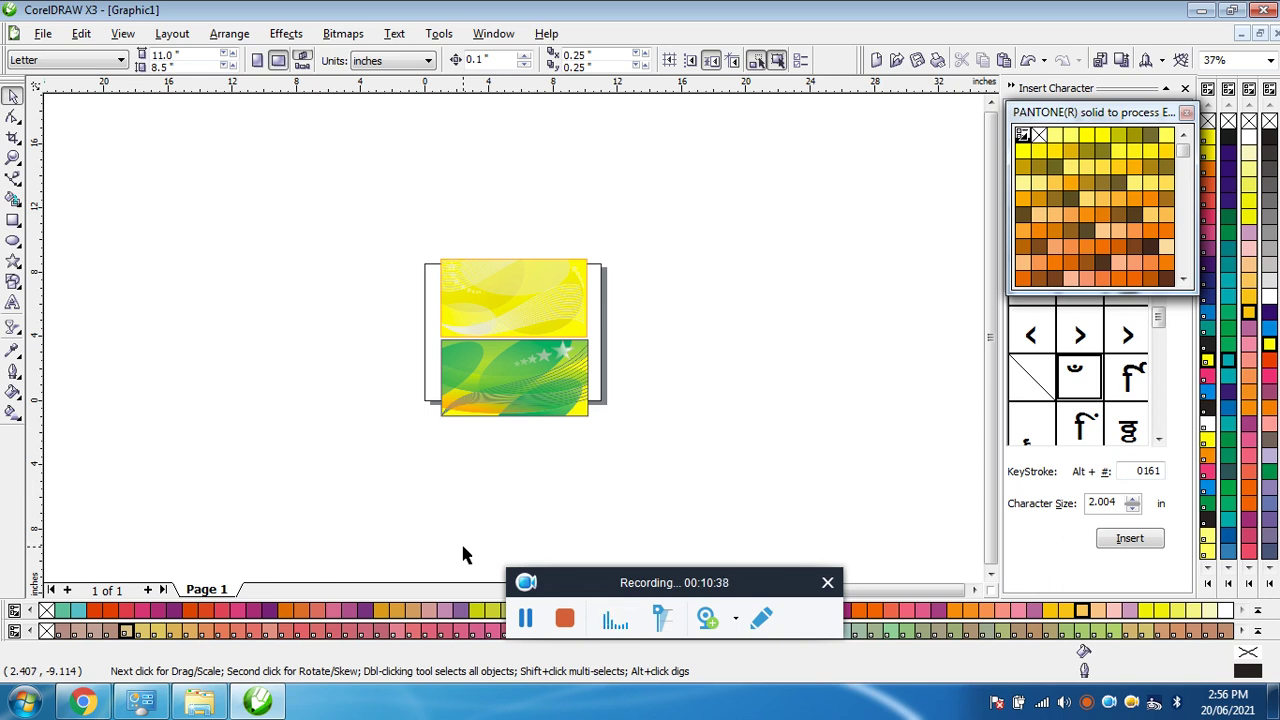
{"action": "left_click_drag", "start_coordinate": [392, 217], "coordinate": [699, 460]}
{"action": "left_click", "coordinate": [699, 460]}
{"action": "left_click_drag", "start_coordinate": [619, 451], "coordinate": [484, 232]}
{"action": "key", "text": "Escape"}
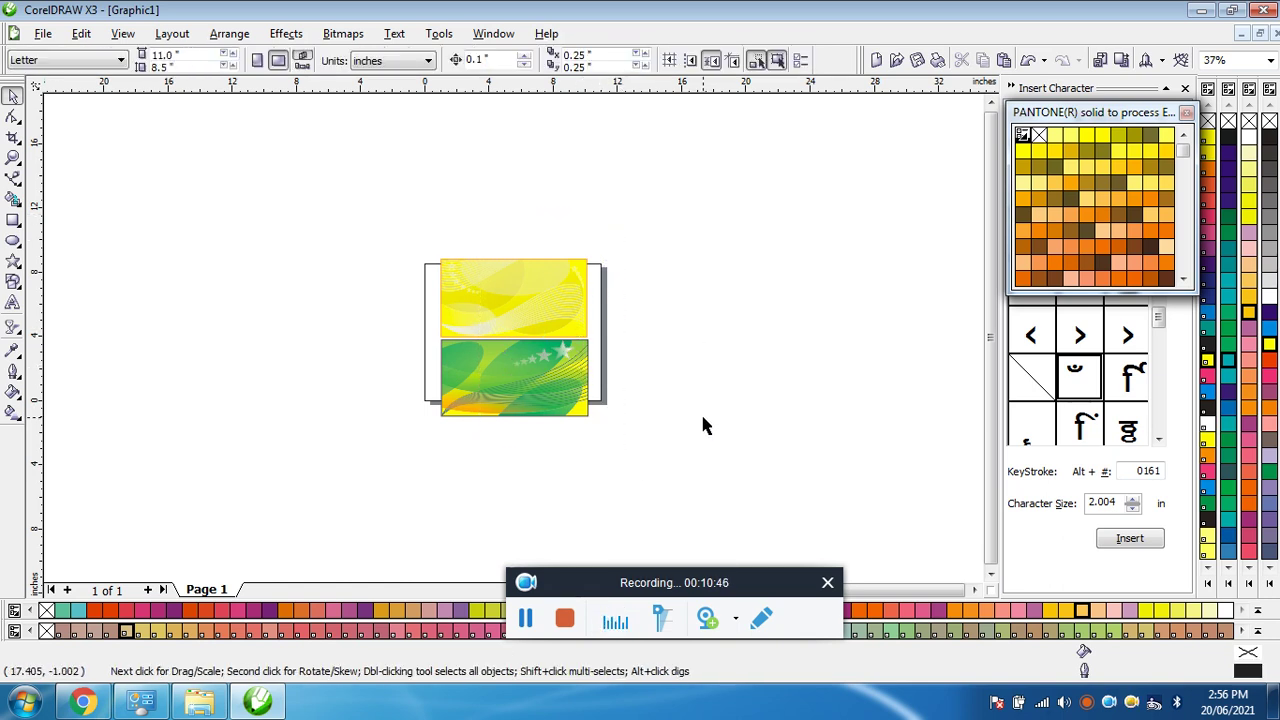